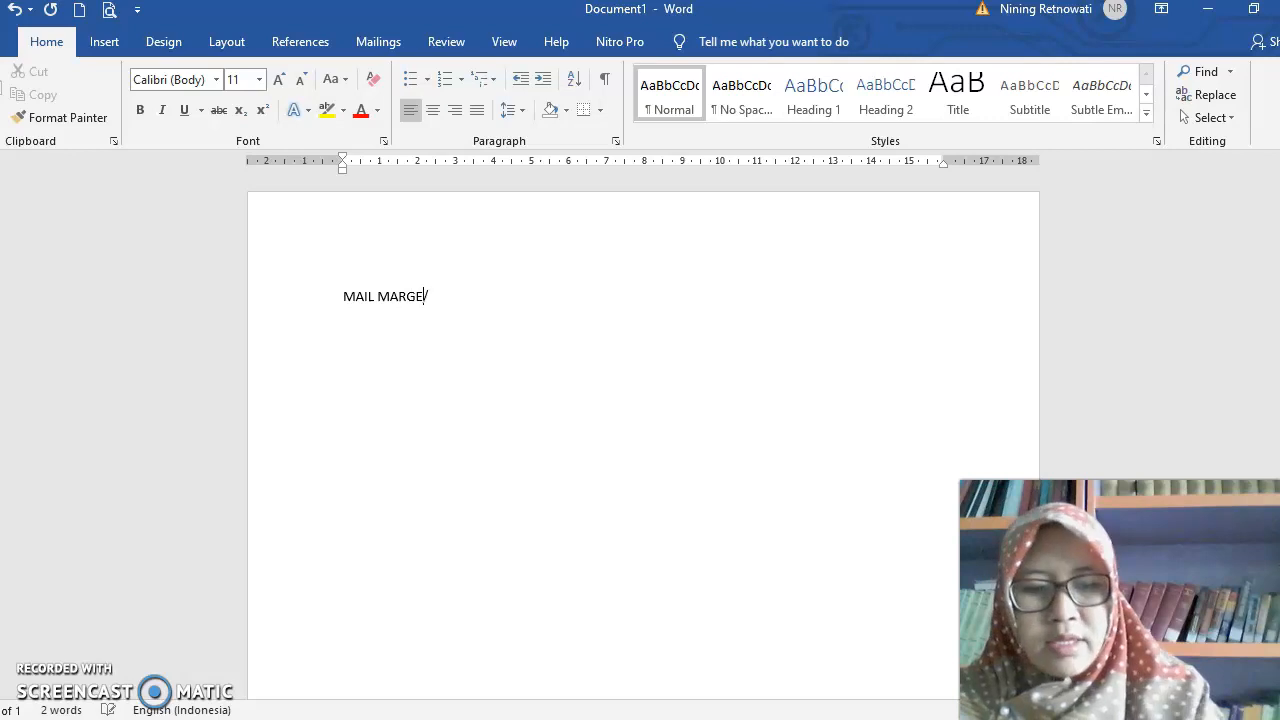
- Complete the heading as "MAIL MARGE/SURAT MASAL" and add the line "Dokumen yang disiapkan" below it
{"action": "type", "text": "AL"}
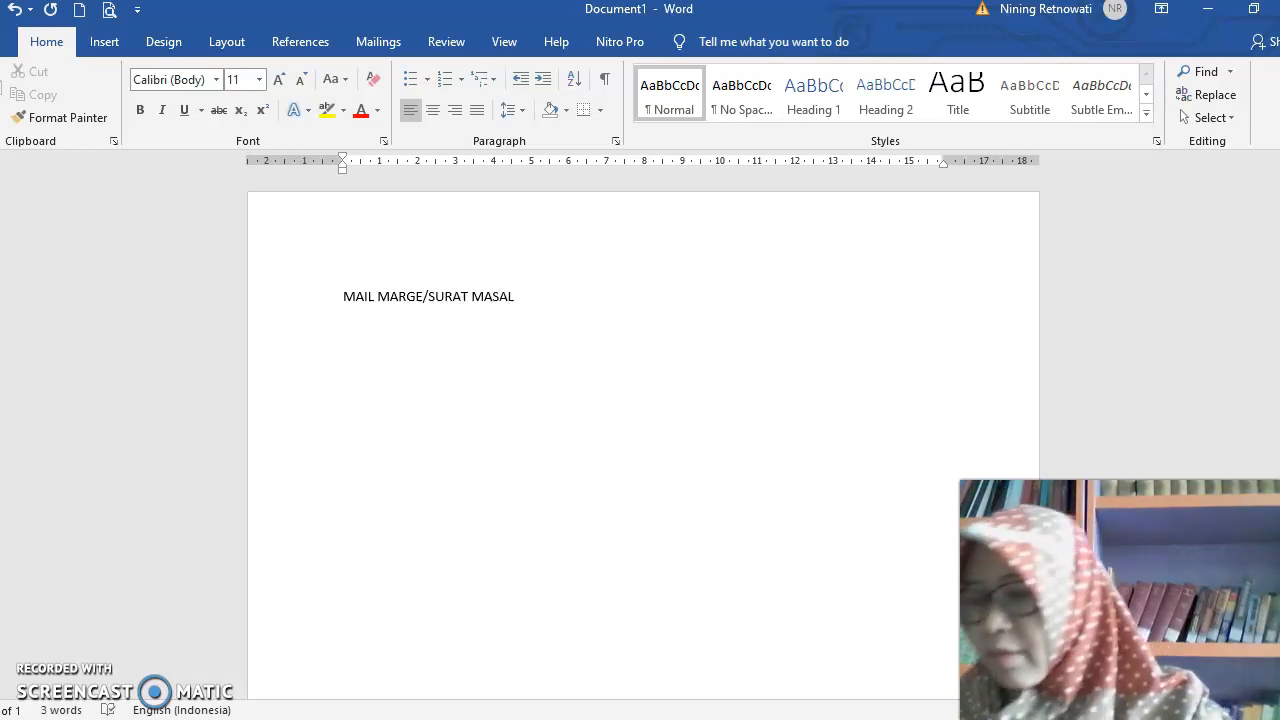
{"action": "key", "text": "Return"}
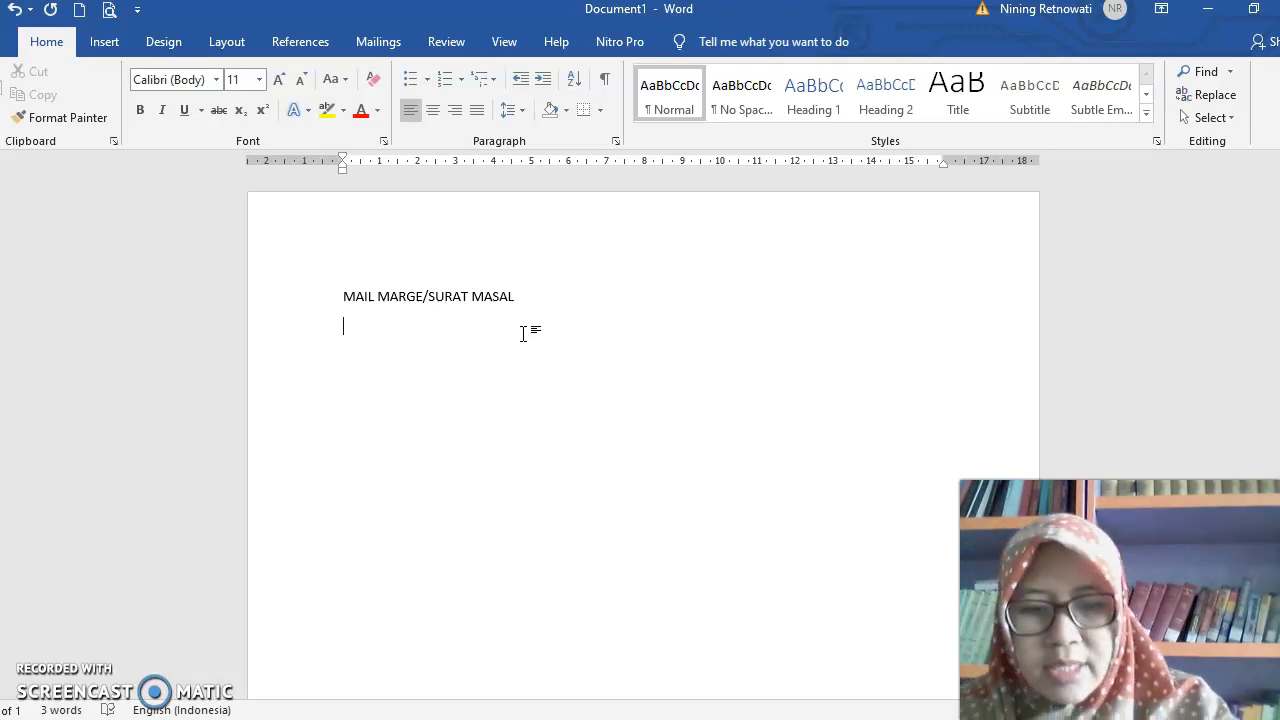
{"action": "type", "text": "d"}
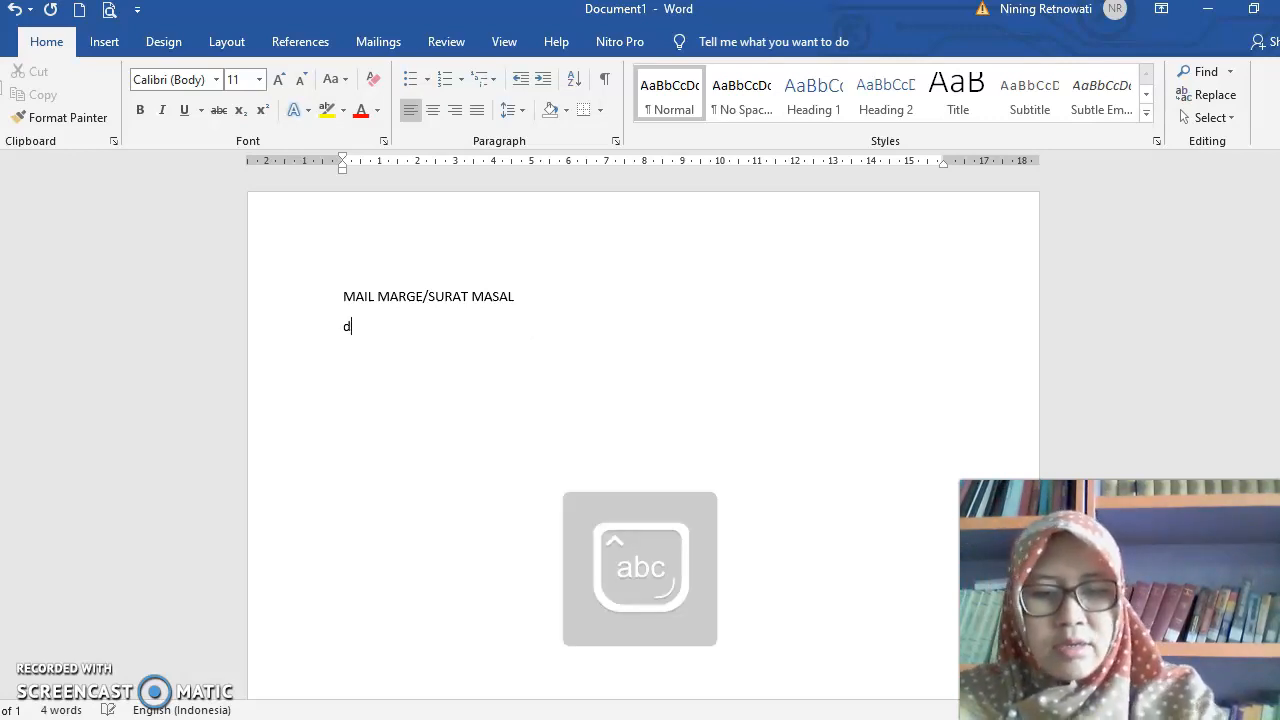
{"action": "type", "text": "okumen "}
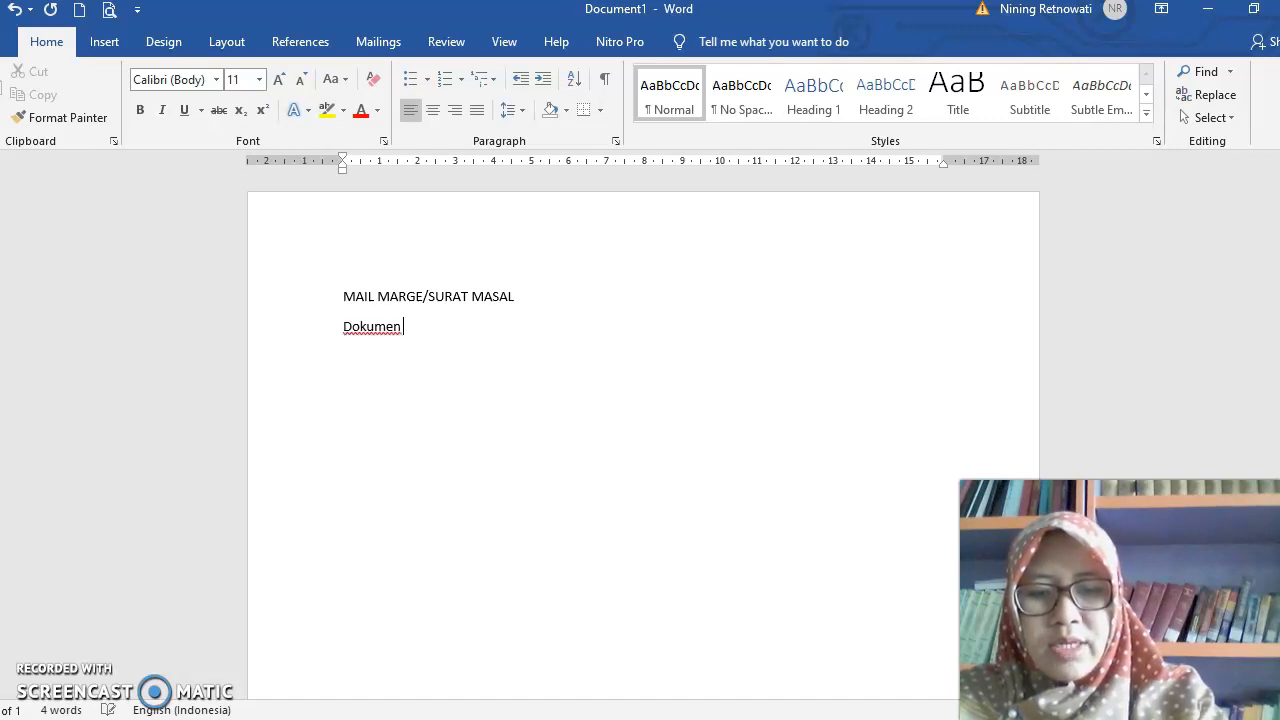
{"action": "type", "text": "yang disiapka"}
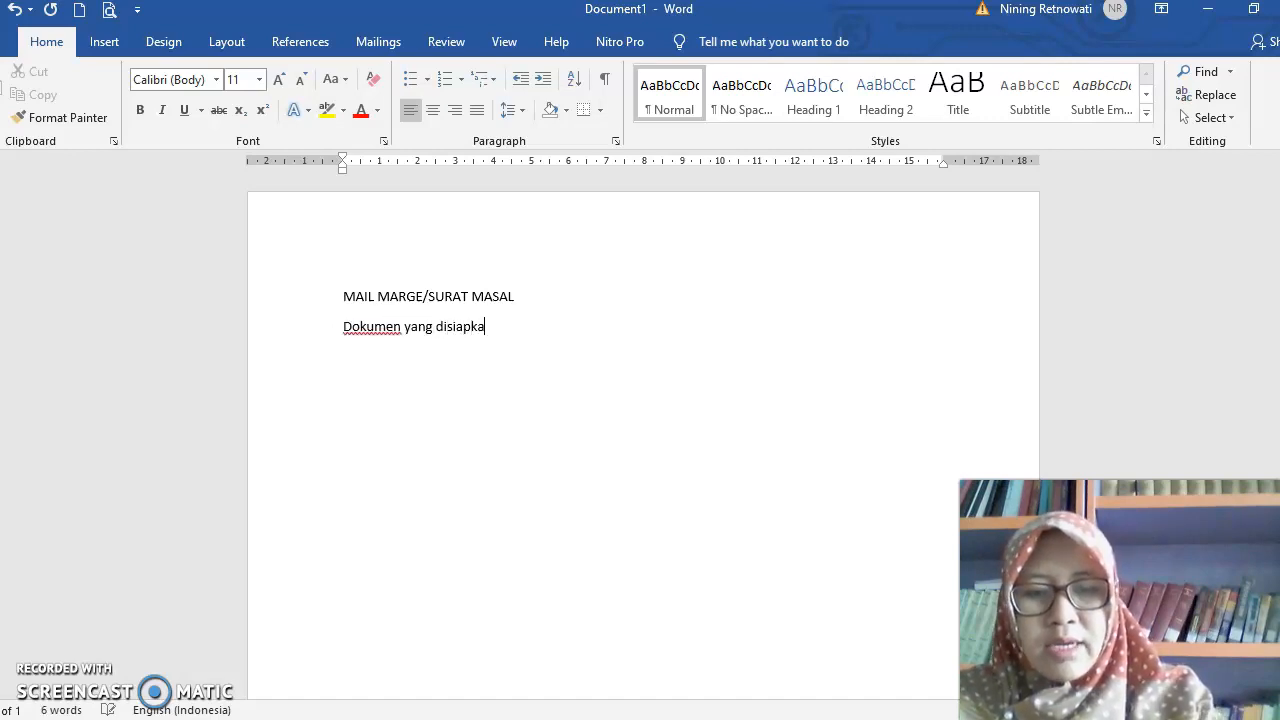
{"action": "type", "text": "n1."}
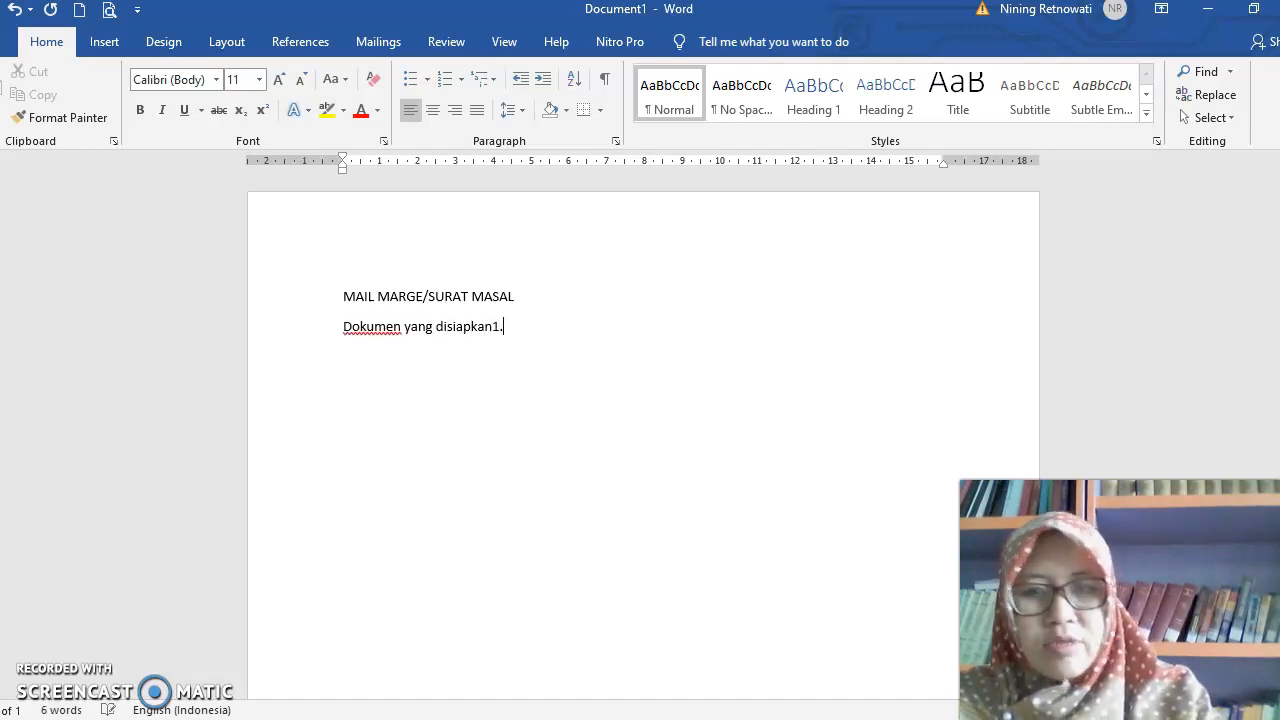
{"action": "key", "text": "BackSpace"}
{"action": "key", "text": "BackSpace"}
- Add a numbered list below the text with the items "Dokumen master" and "Data source"
{"action": "key", "text": "Return"}
{"action": "type", "text": "1. dokumen m"}
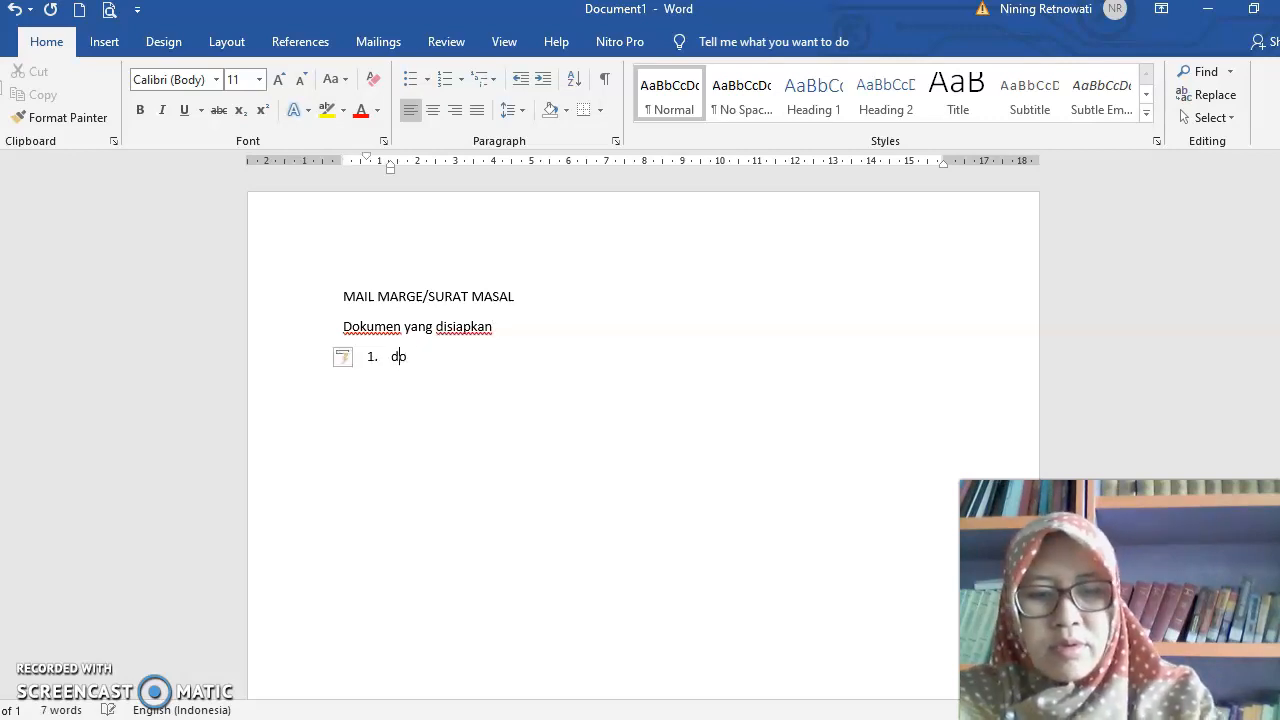
{"action": "type", "text": "aster"}
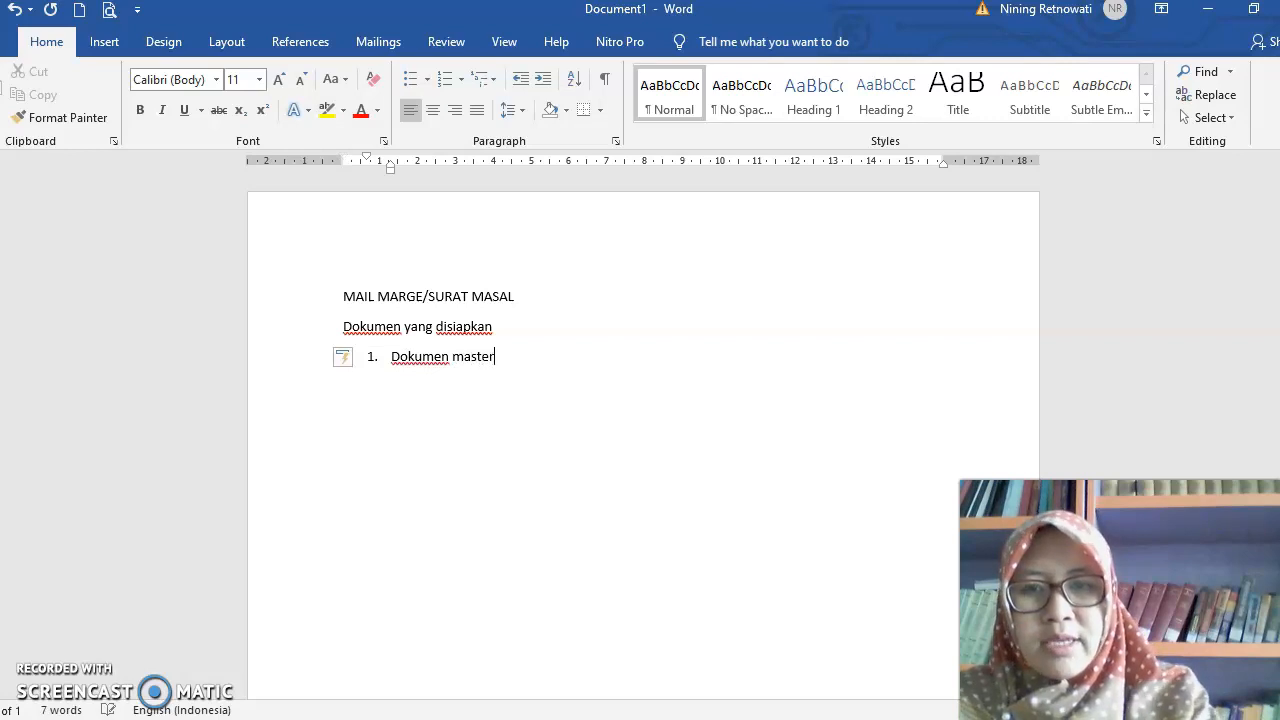
{"action": "key", "text": "Return"}
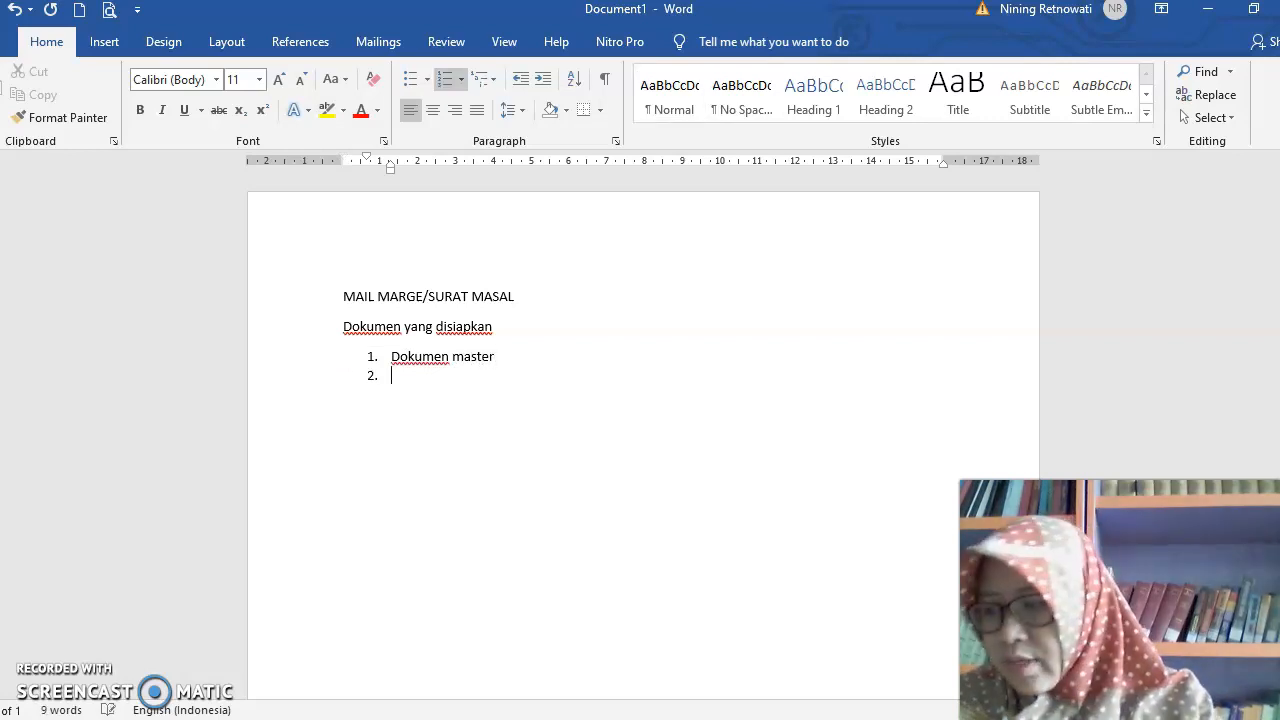
{"action": "type", "text": "data sou"}
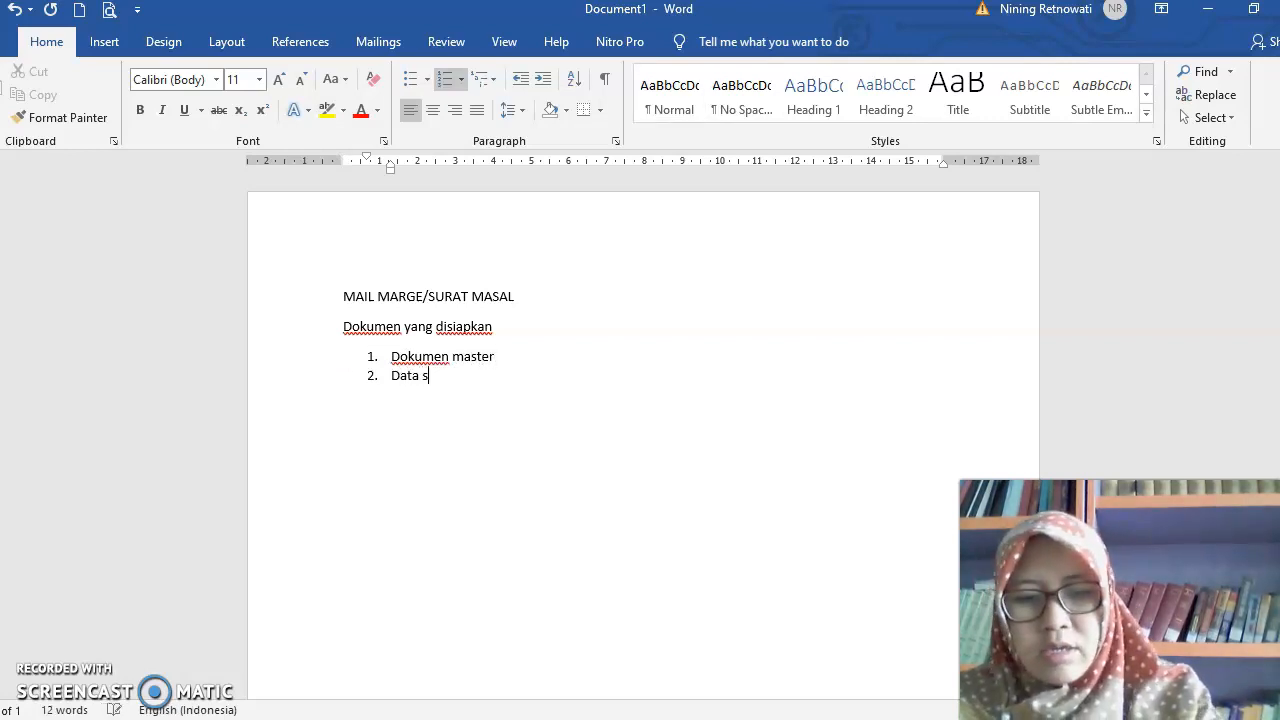
{"action": "type", "text": "rce"}
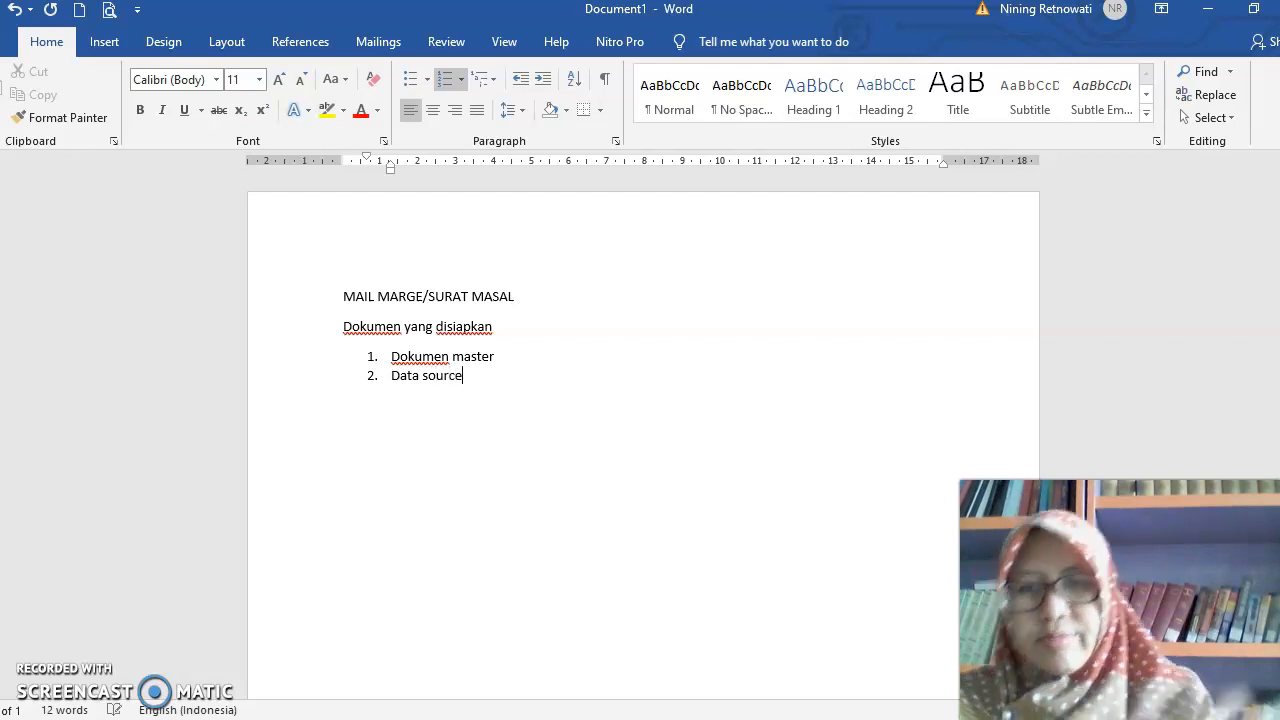
- Extend the first list item, "Dokumen master", with the explanation ": undangannya"
{"action": "left_click", "coordinate": [543, 357]}
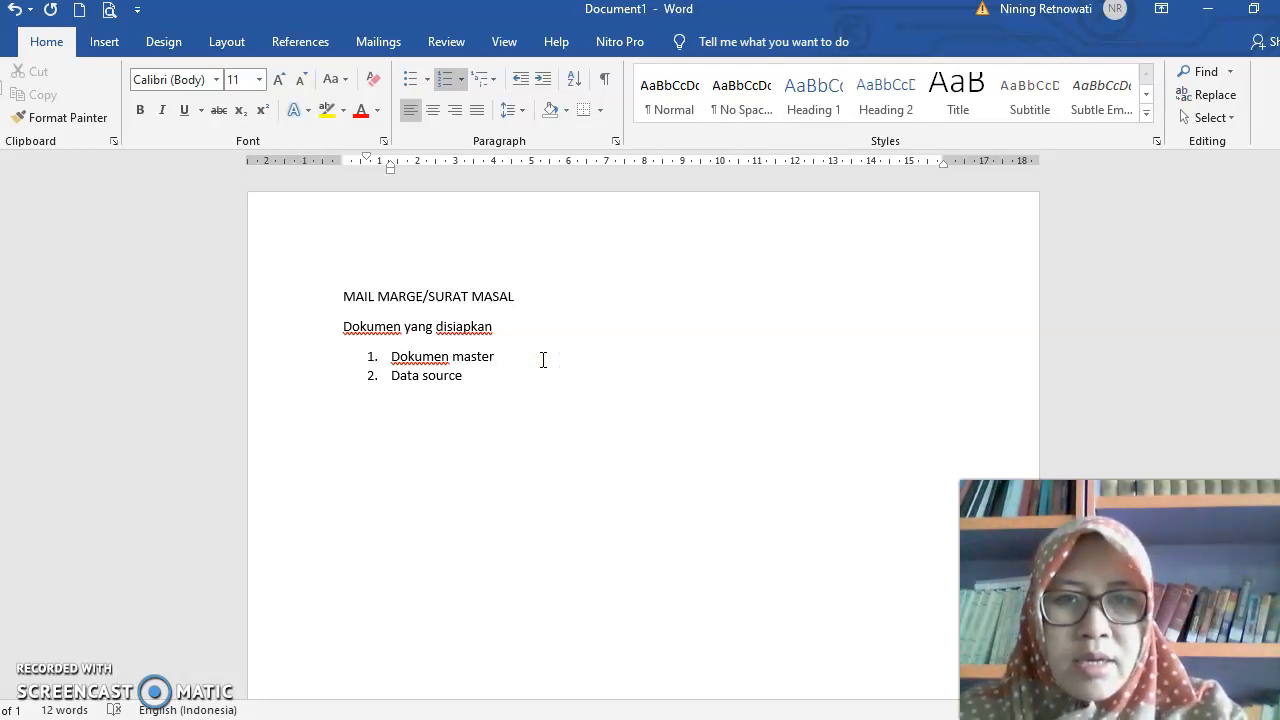
{"action": "left_click", "coordinate": [465, 375]}
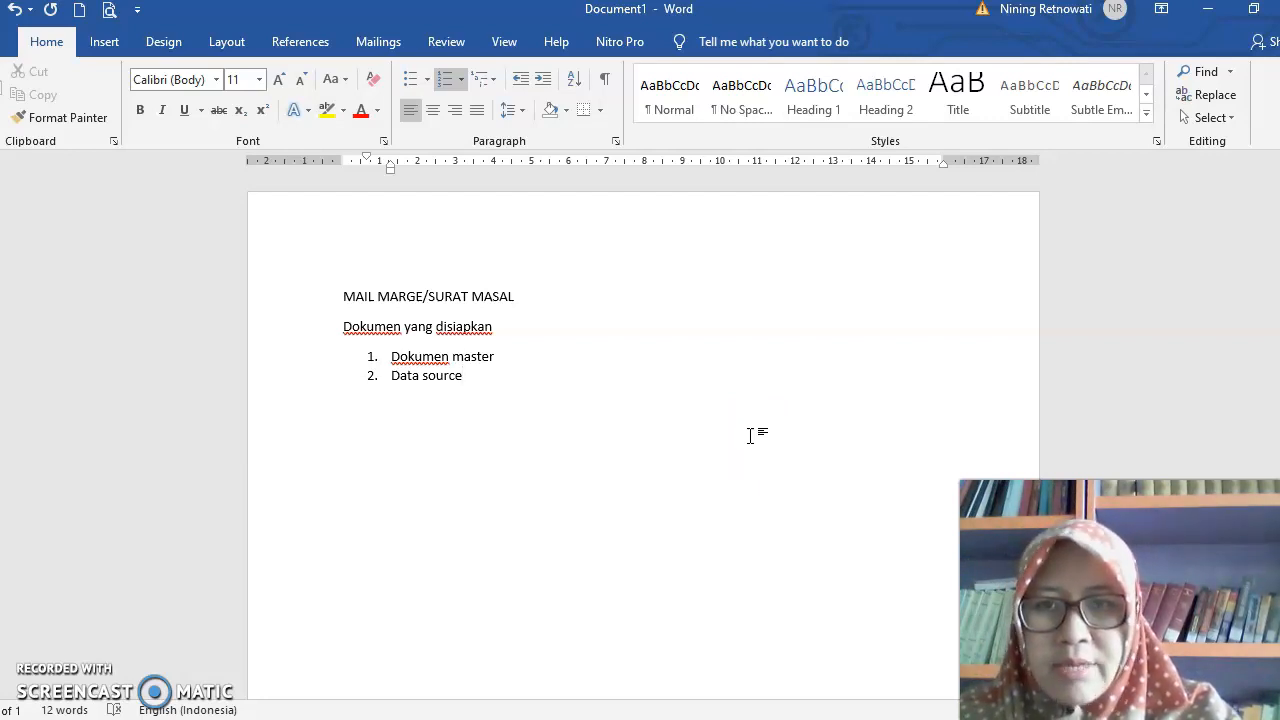
{"action": "left_click", "coordinate": [523, 357]}
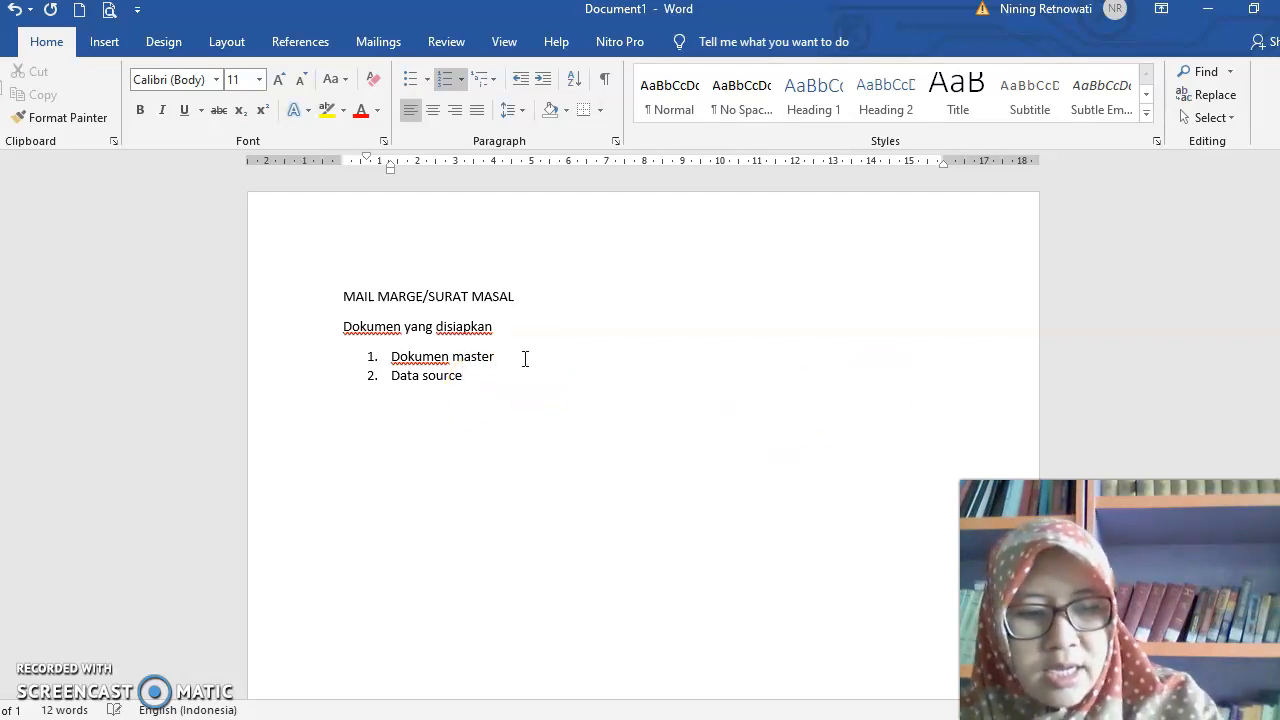
{"action": "type", "text": ": und"}
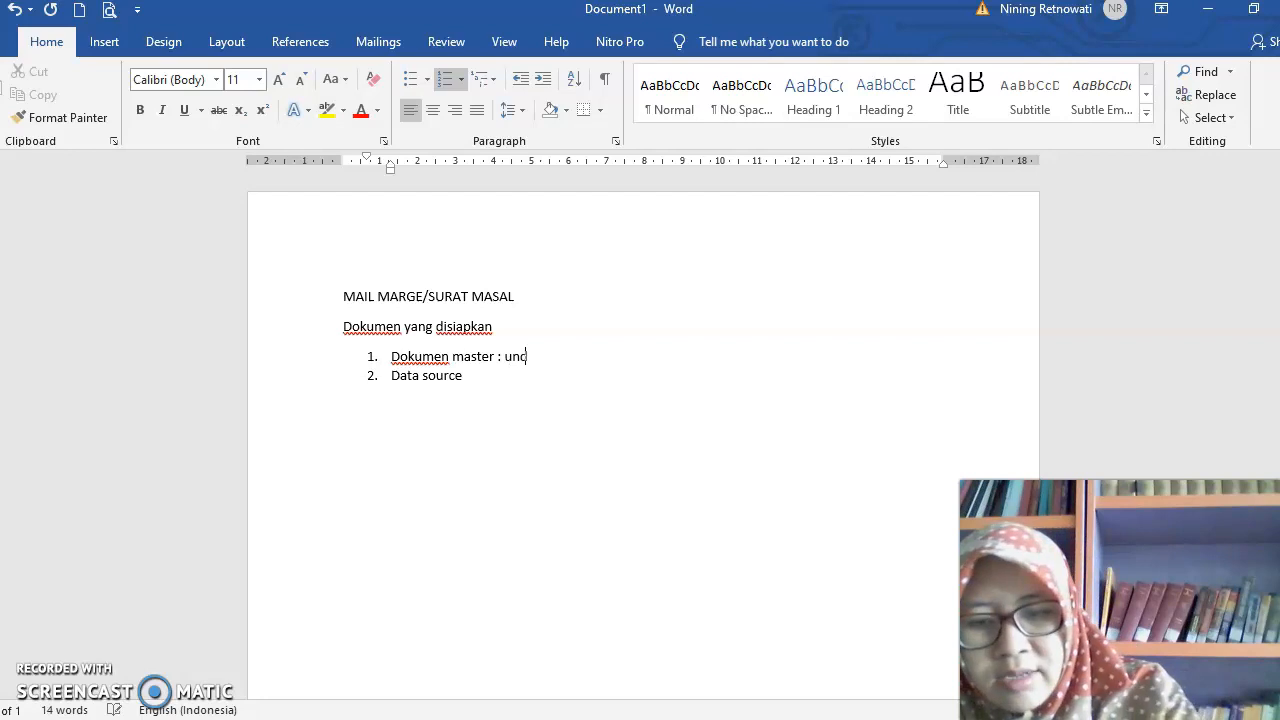
{"action": "type", "text": "angannya"}
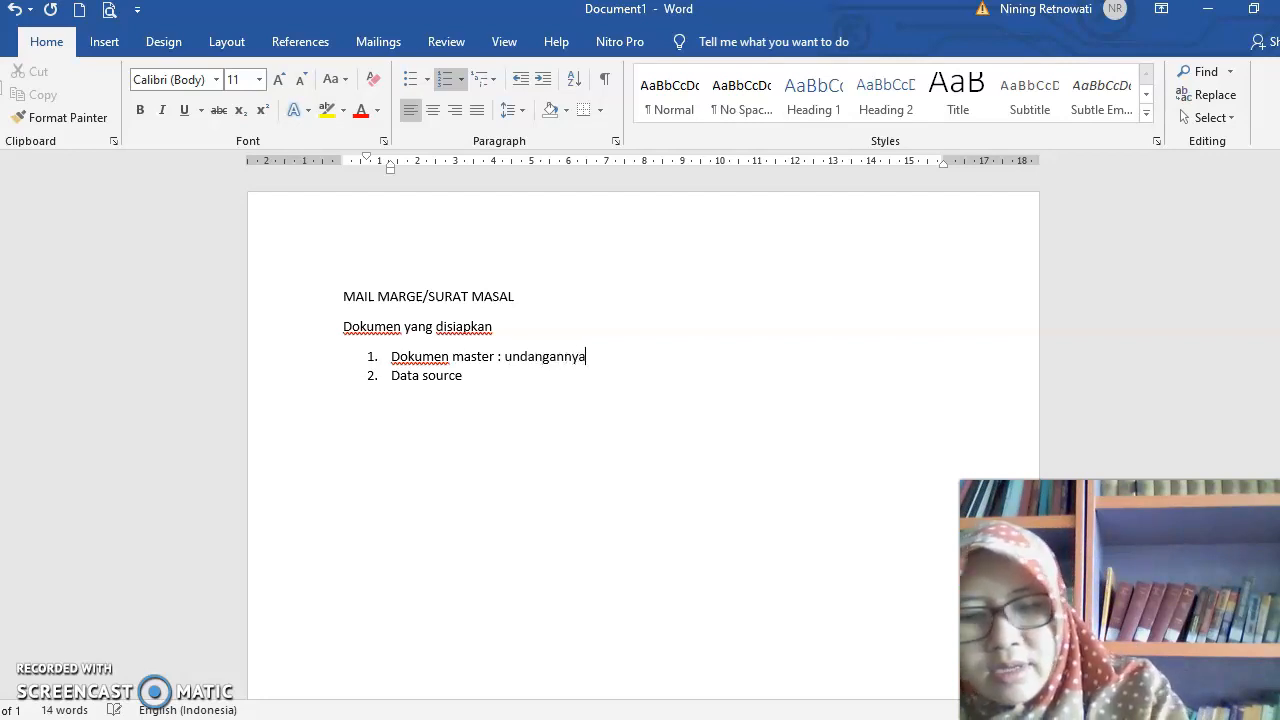
- Extend the second list item, "Data source", with the explanation ": daftar penerimanya"
{"action": "left_click", "coordinate": [497, 360]}
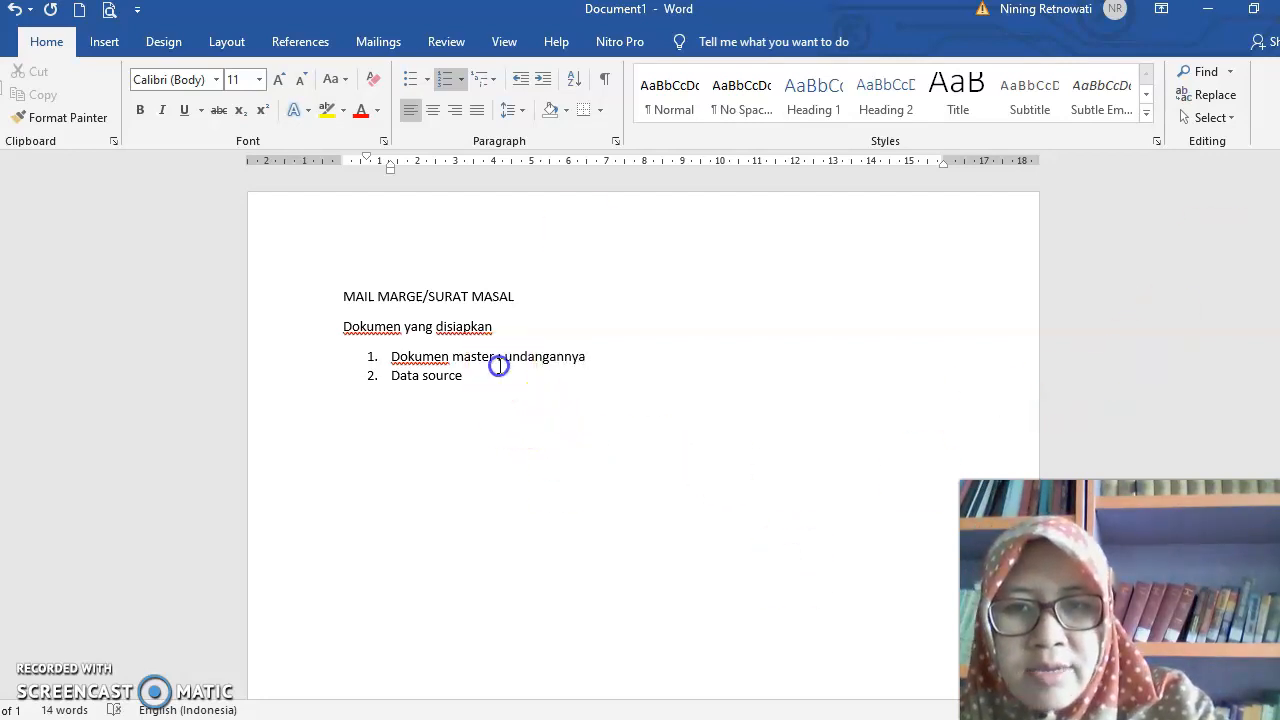
{"action": "left_click", "coordinate": [480, 378]}
{"action": "type", "text": ":"}
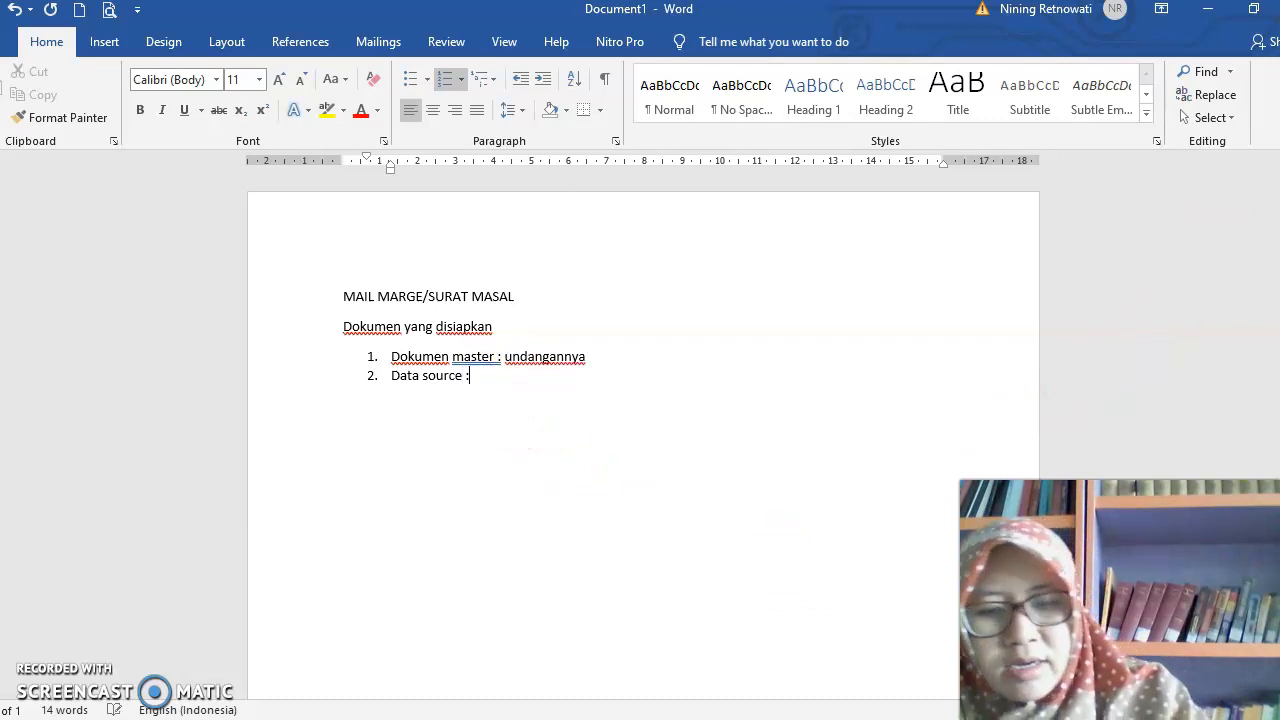
{"action": "type", "text": " daftar p"}
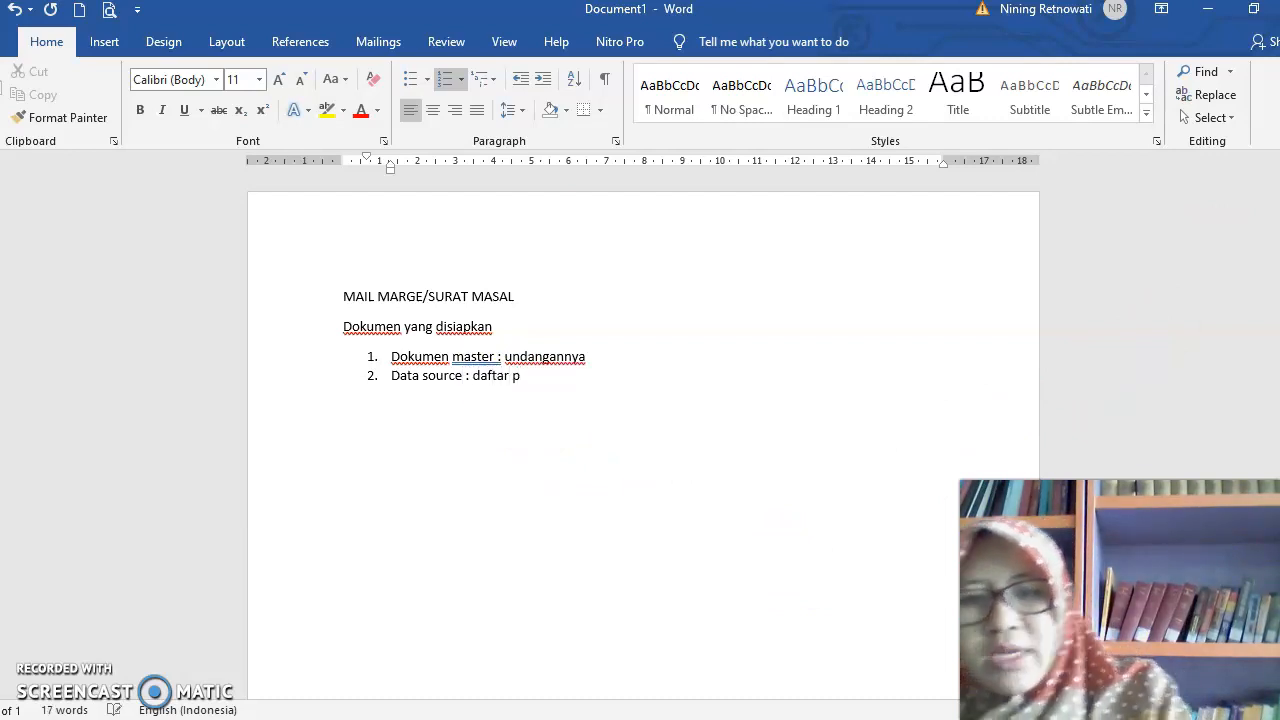
{"action": "type", "text": "enerimanya"}
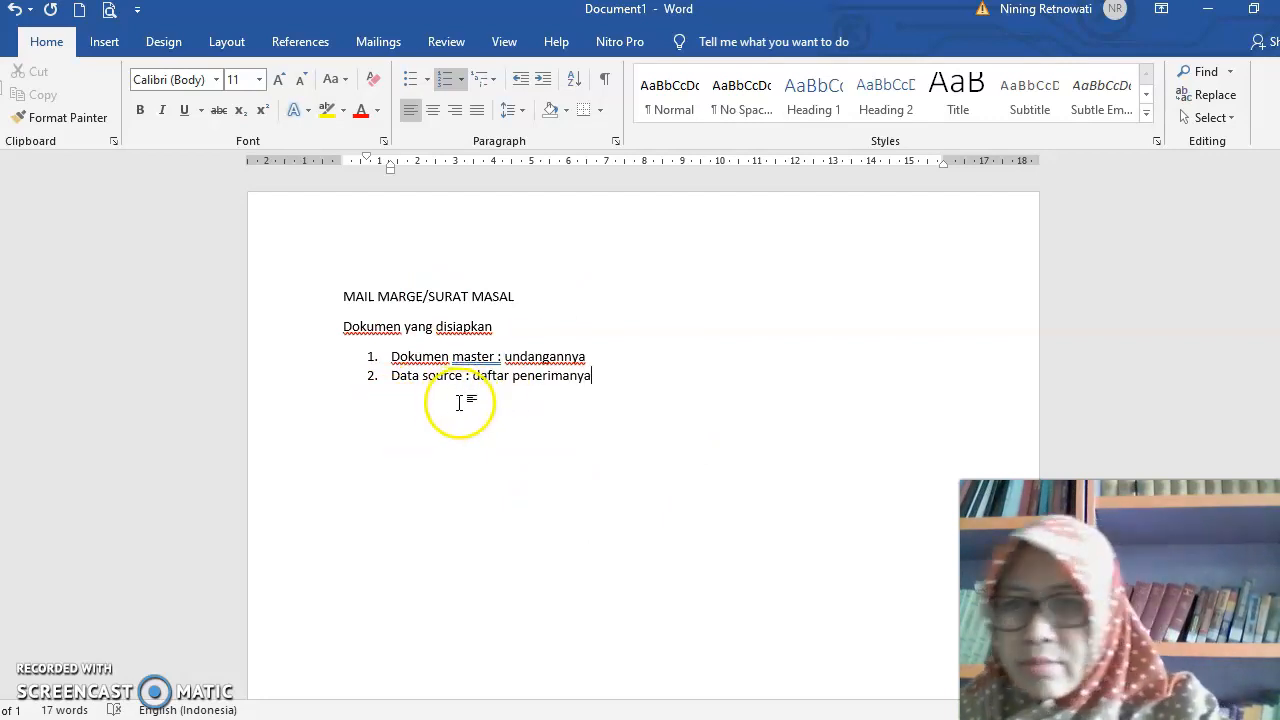
- Delete the heading, the line below it and the numbered list so the page is blank
{"action": "scroll", "coordinate": [455, 402], "scroll_direction": "down", "scroll_amount": 1}
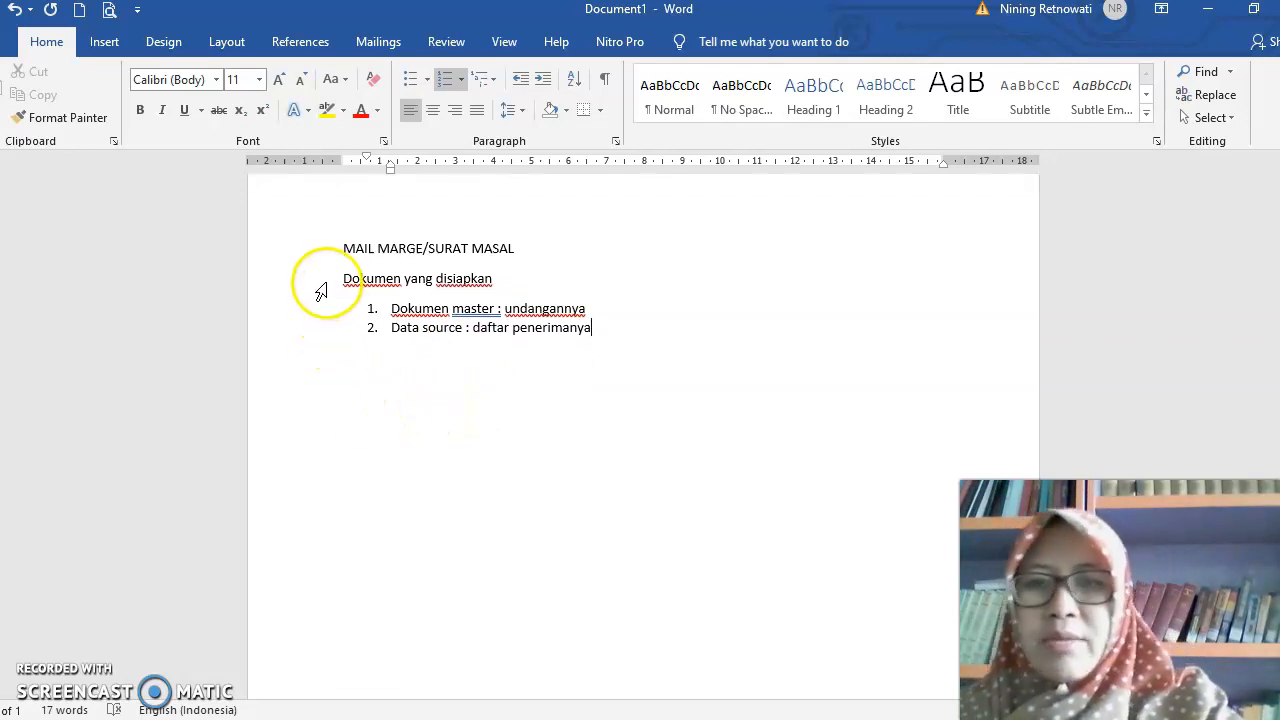
{"action": "left_click", "coordinate": [340, 249]}
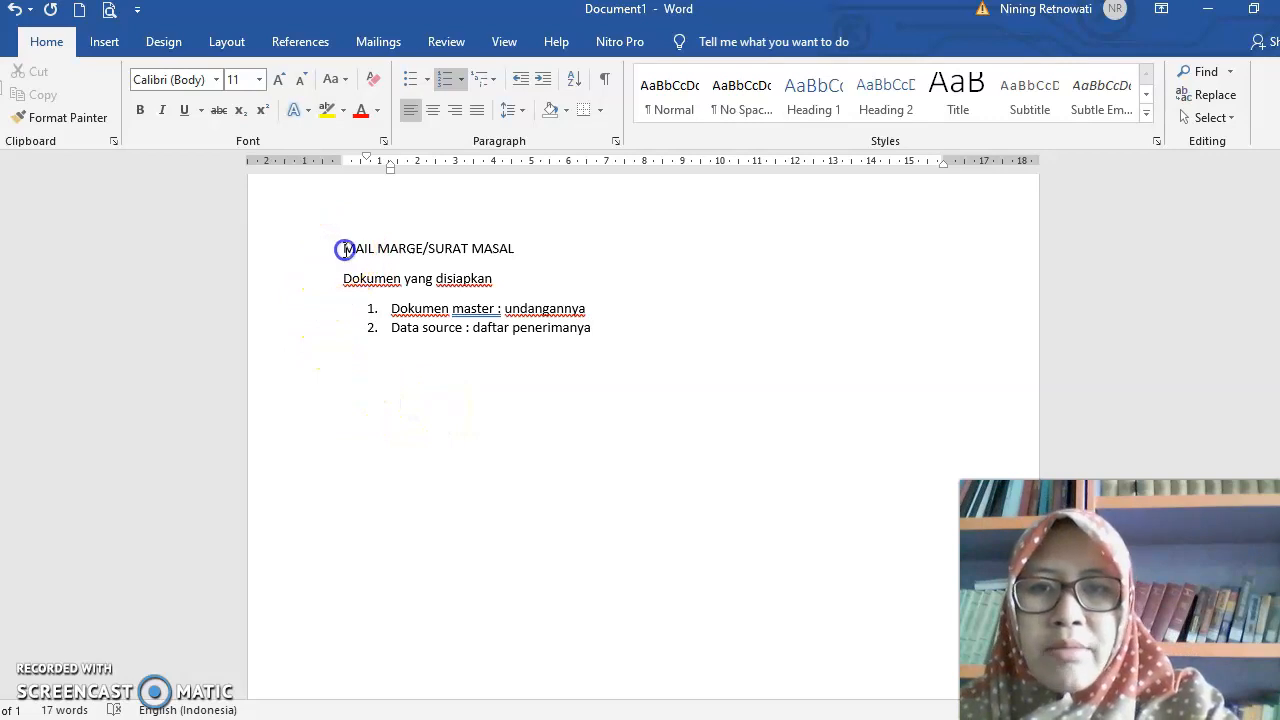
{"action": "left_click_drag", "start_coordinate": [340, 249], "coordinate": [606, 366]}
{"action": "key", "text": "BackSpace"}
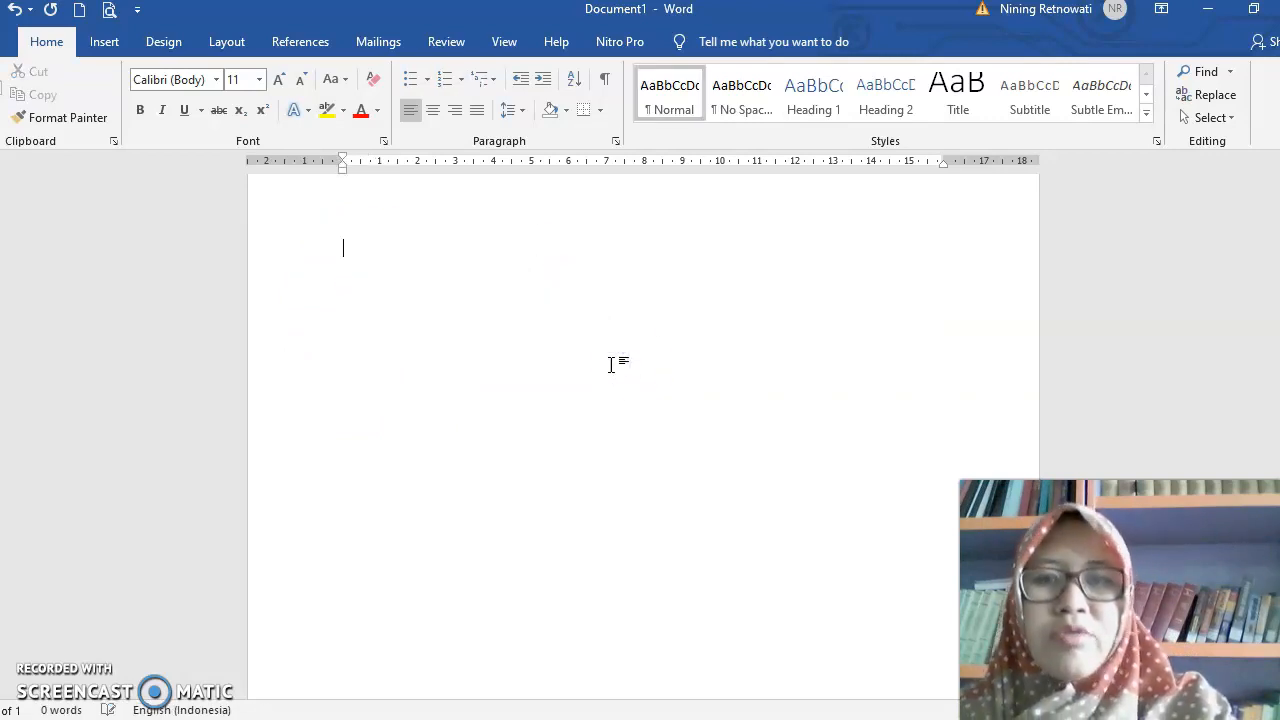
- Open the Step-by-Step Mail Merge Wizard for the blank document
{"action": "left_click", "coordinate": [379, 44]}
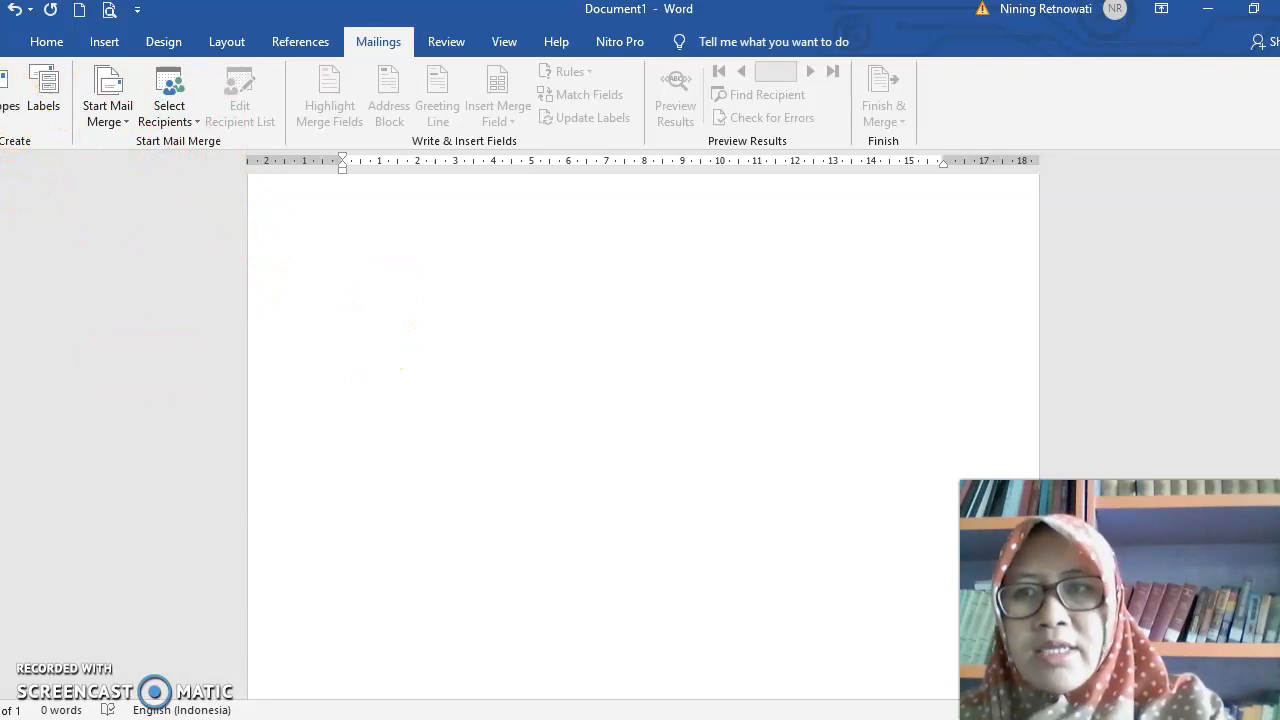
{"action": "left_click", "coordinate": [58, 104]}
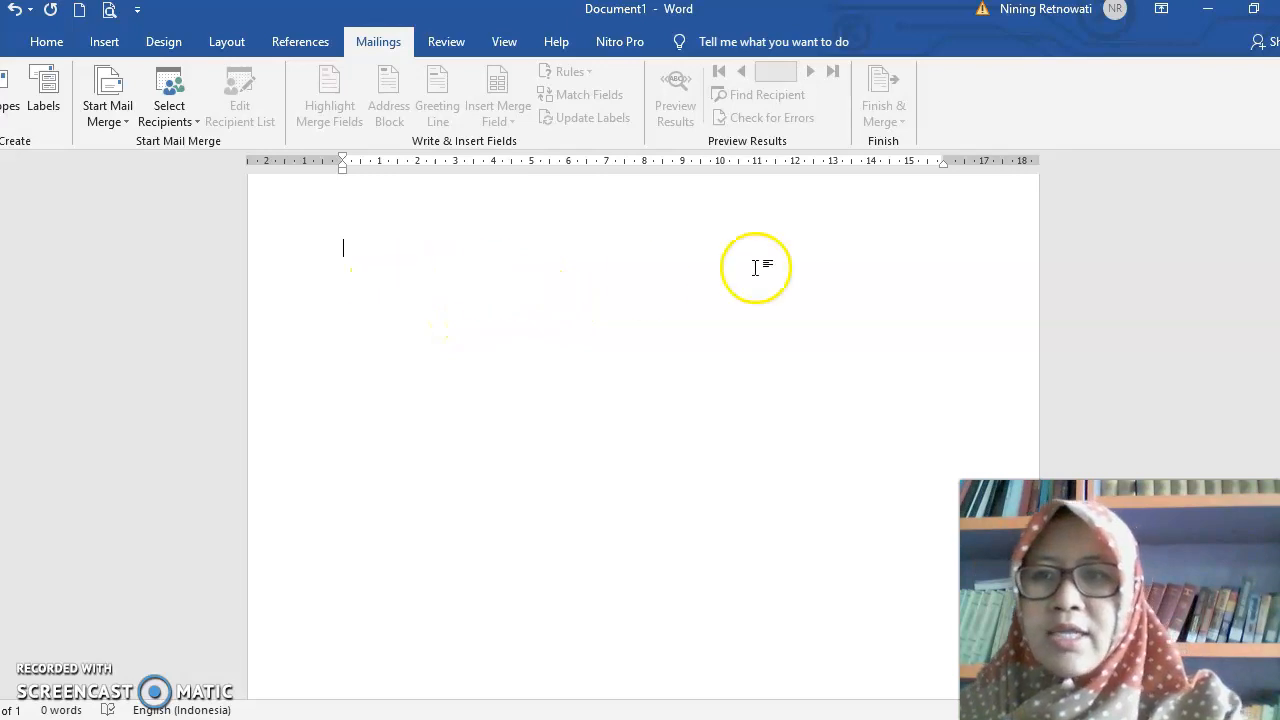
{"action": "left_click", "coordinate": [128, 120]}
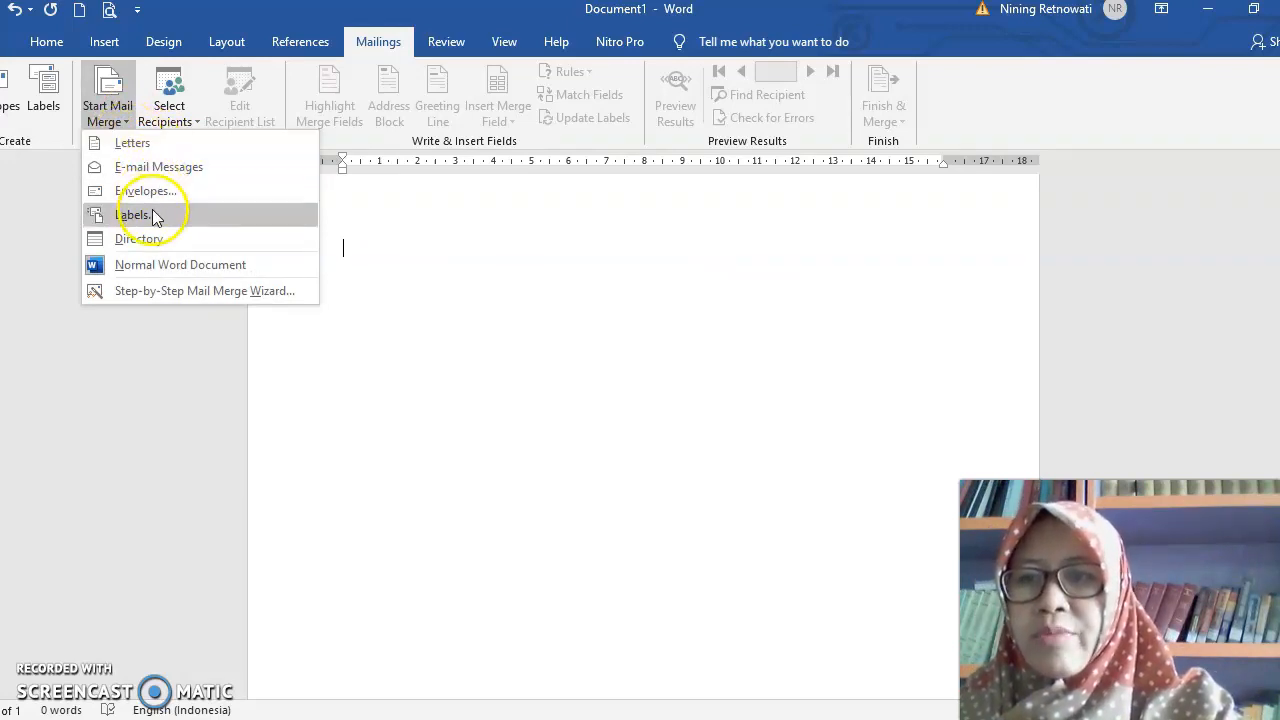
{"action": "left_click", "coordinate": [157, 290]}
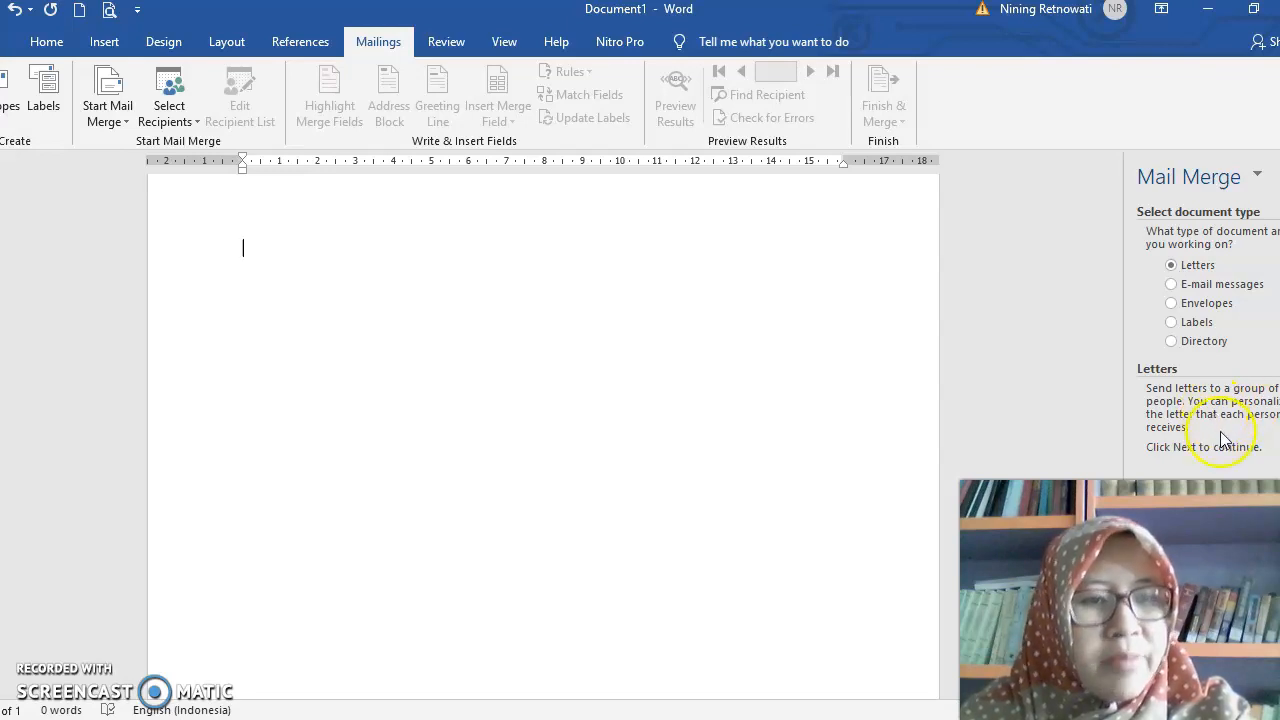
- Review the wizard's descriptions of the E-mail messages, Envelopes, Labels and Directory document types, and close the wizard
{"action": "left_click", "coordinate": [1171, 284]}
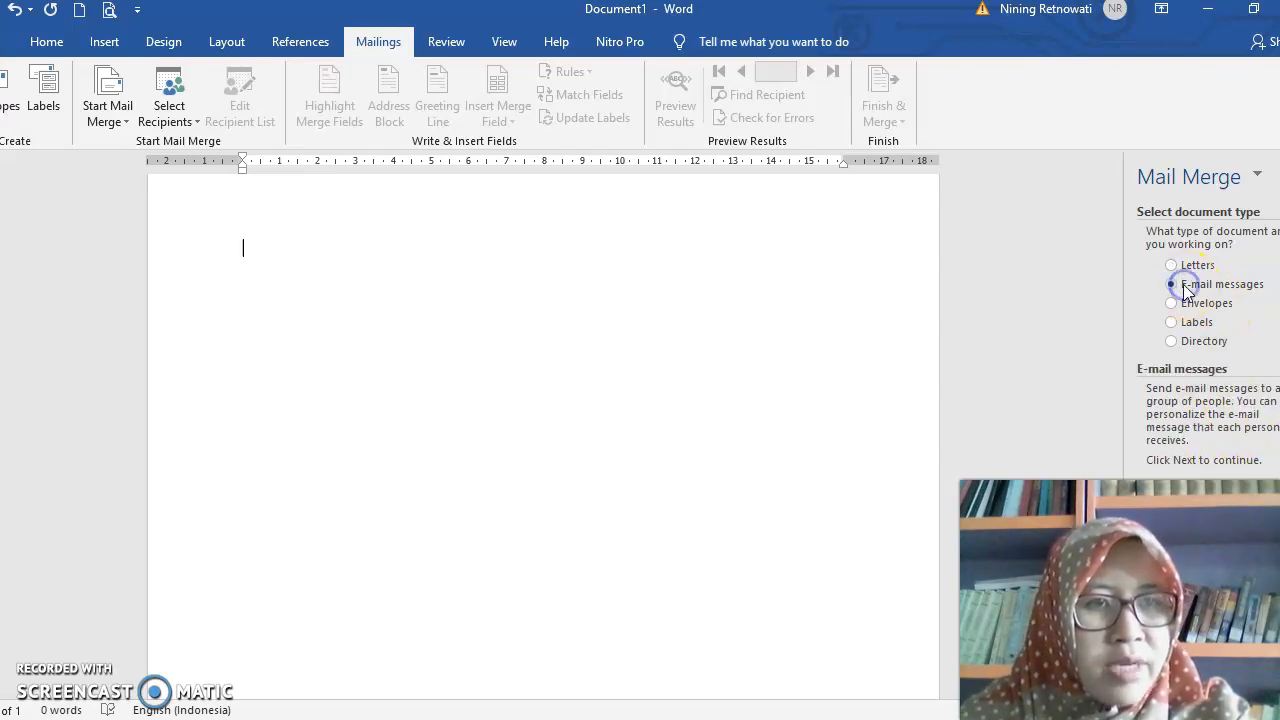
{"action": "left_click", "coordinate": [1193, 304]}
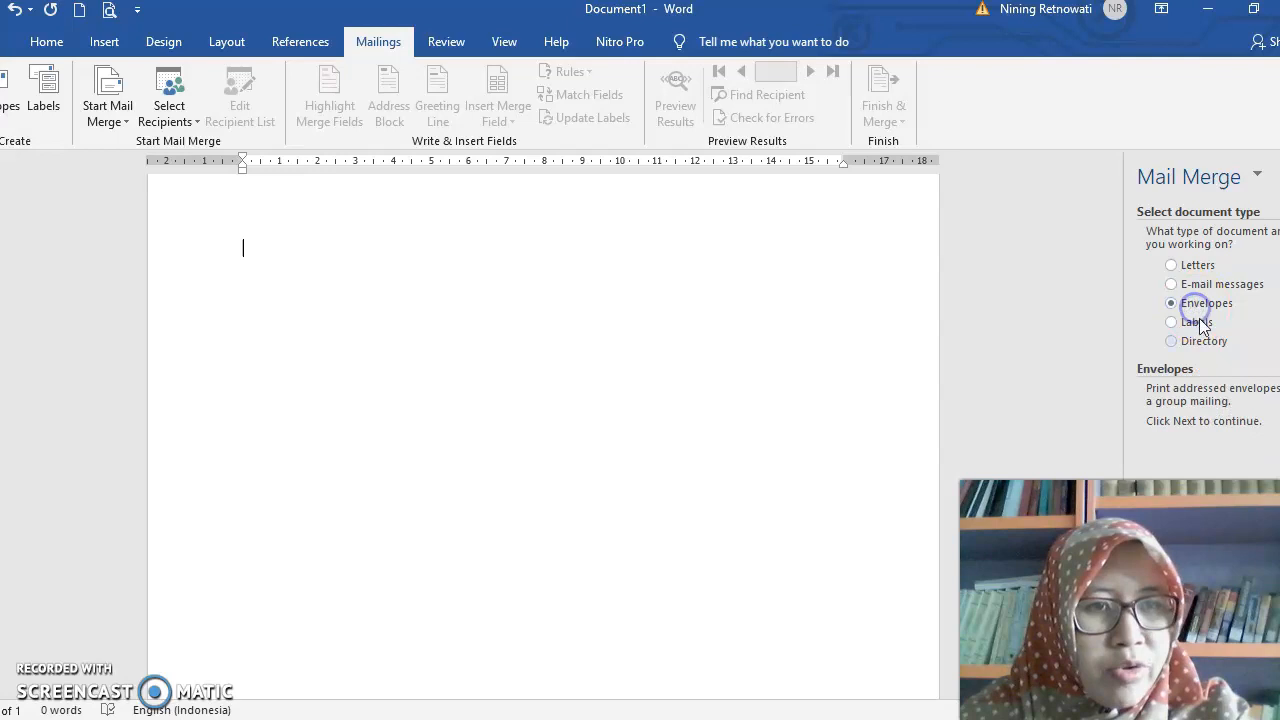
{"action": "left_click", "coordinate": [1172, 322]}
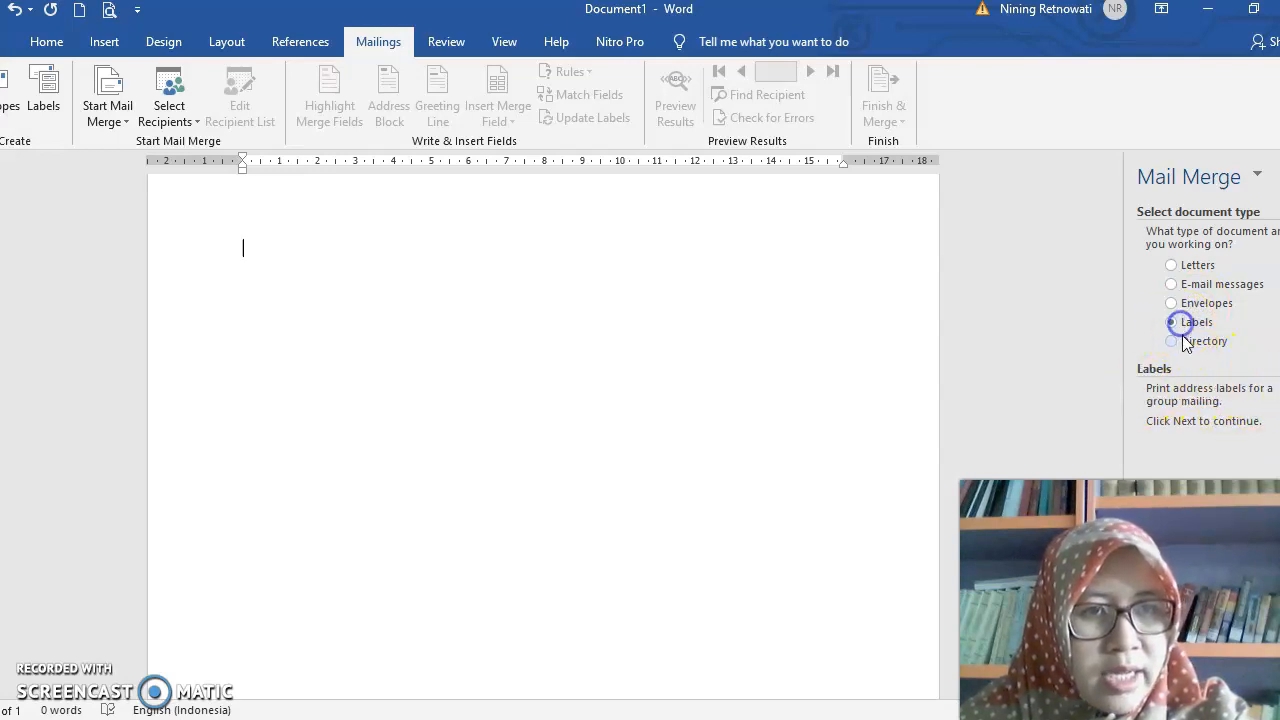
{"action": "left_click", "coordinate": [1170, 342]}
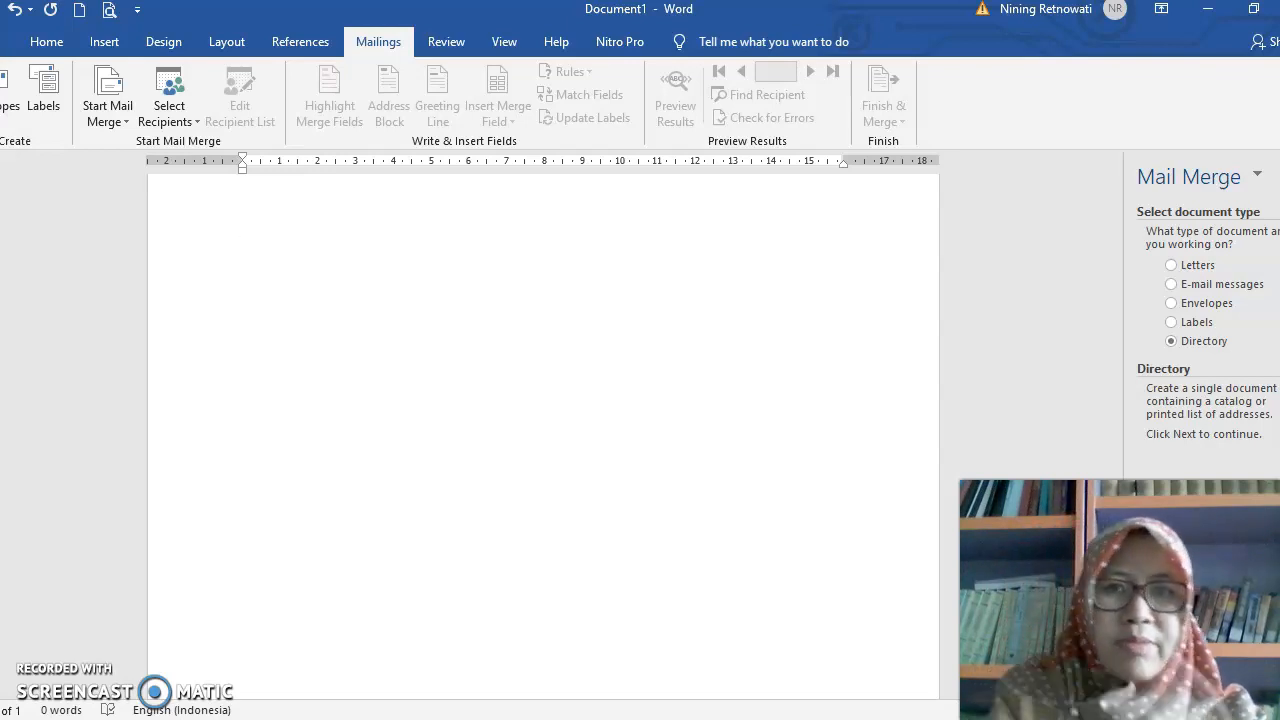
{"action": "left_click", "coordinate": [1206, 357]}
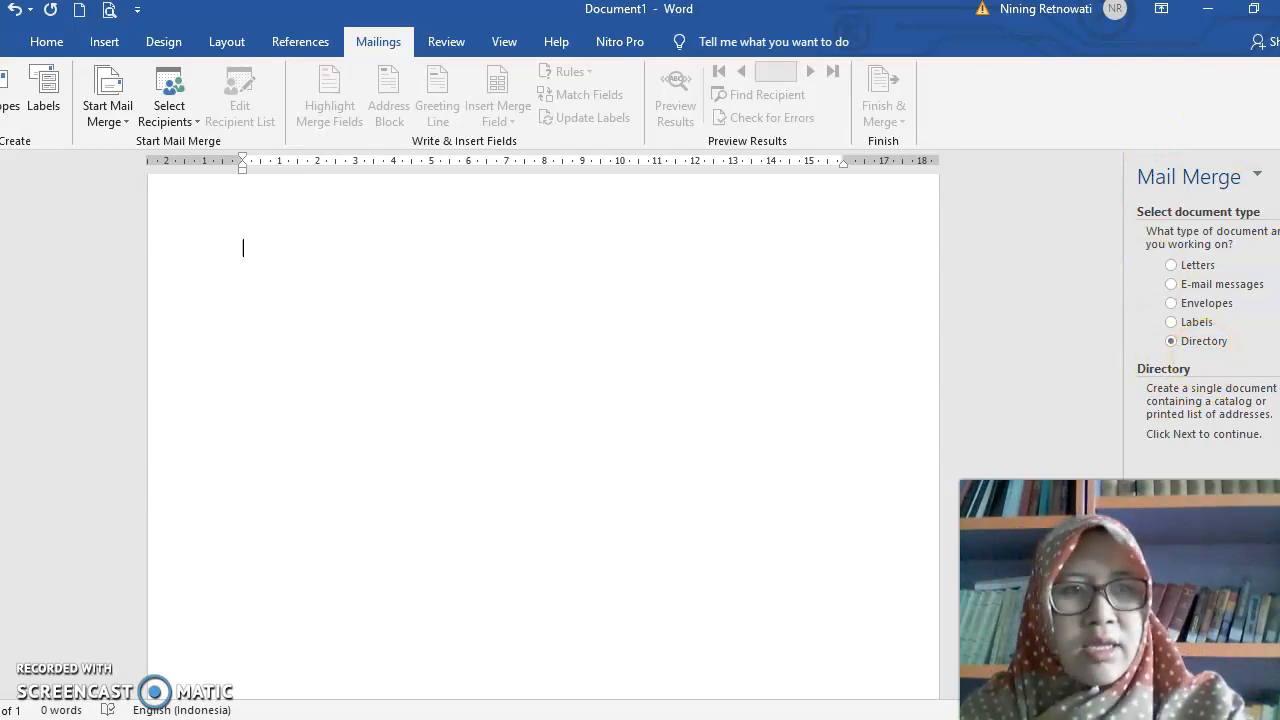
{"action": "left_click", "coordinate": [1279, 175]}
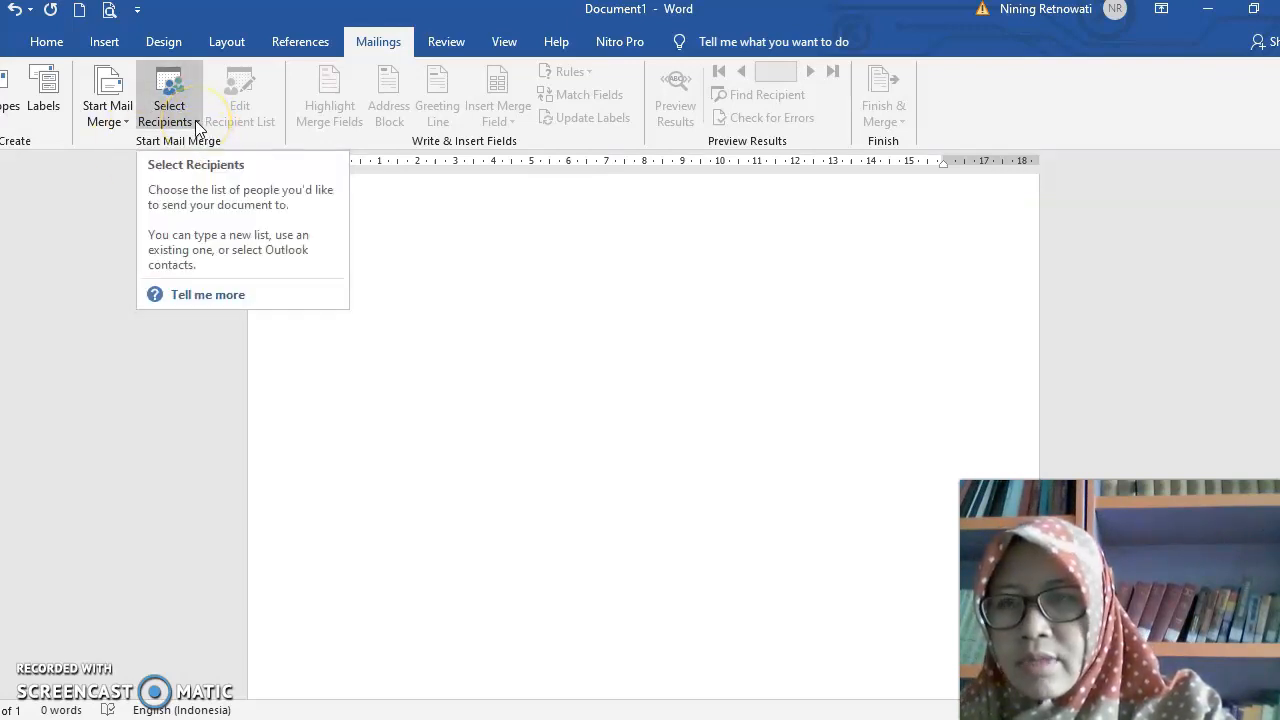
{"action": "left_click", "coordinate": [197, 124]}
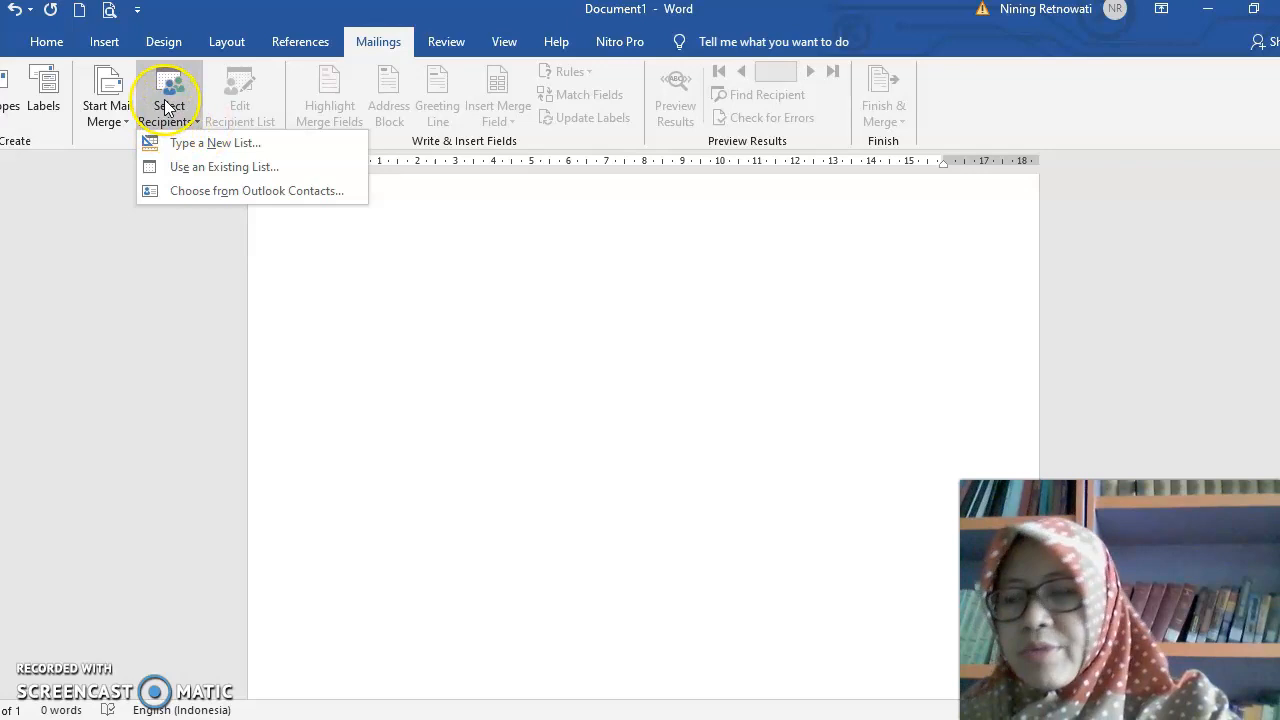
{"action": "left_click", "coordinate": [305, 247]}
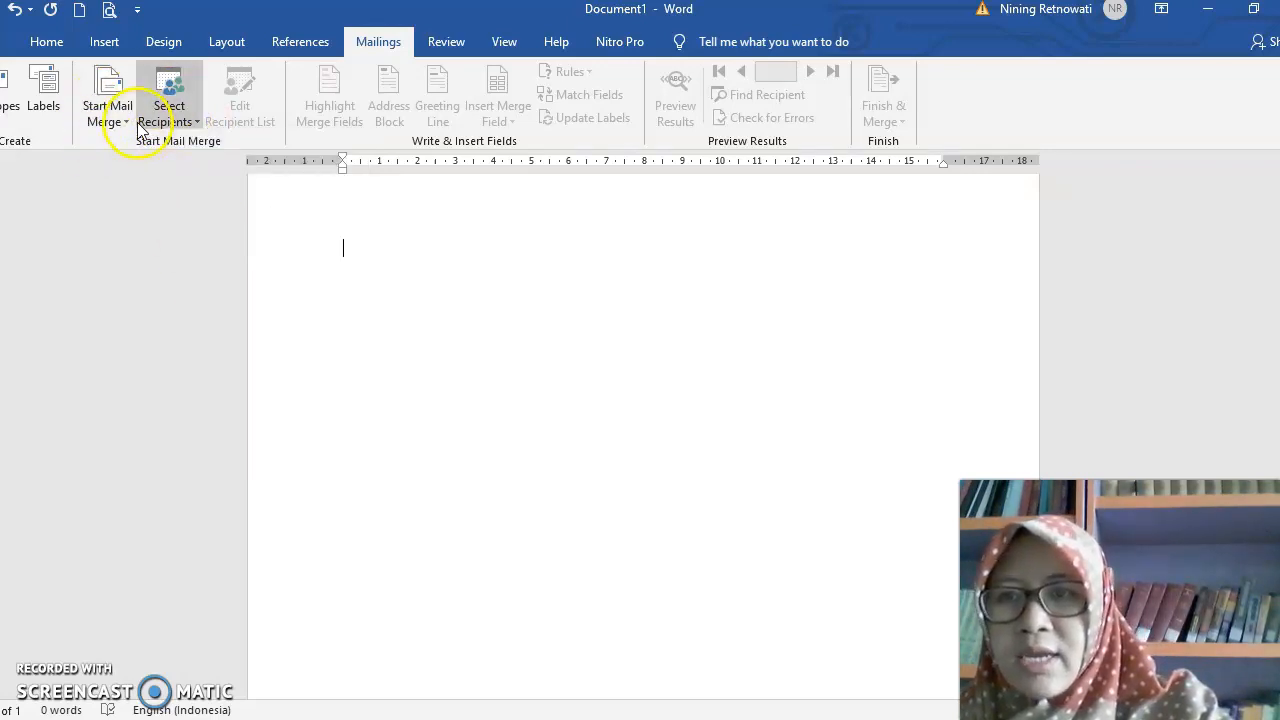
- Enter the heading "UNDANGAN" in capitals on the first line of the blank page, leaving an empty line below it
{"action": "left_click", "coordinate": [345, 252]}
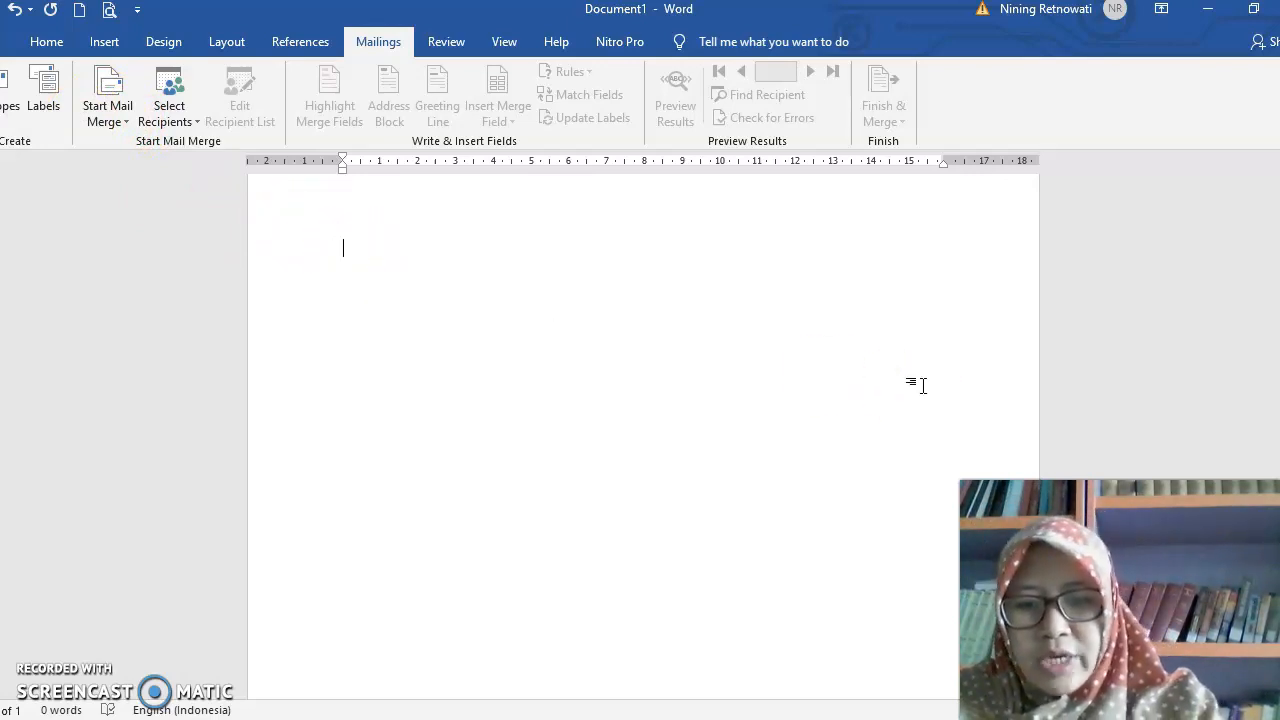
{"action": "key", "text": "Caps_Lock"}
{"action": "type", "text": "UNDANGAN"}
{"action": "key", "text": "Return"}
{"action": "key", "text": "Return"}
{"action": "key", "text": "Caps_Lock"}
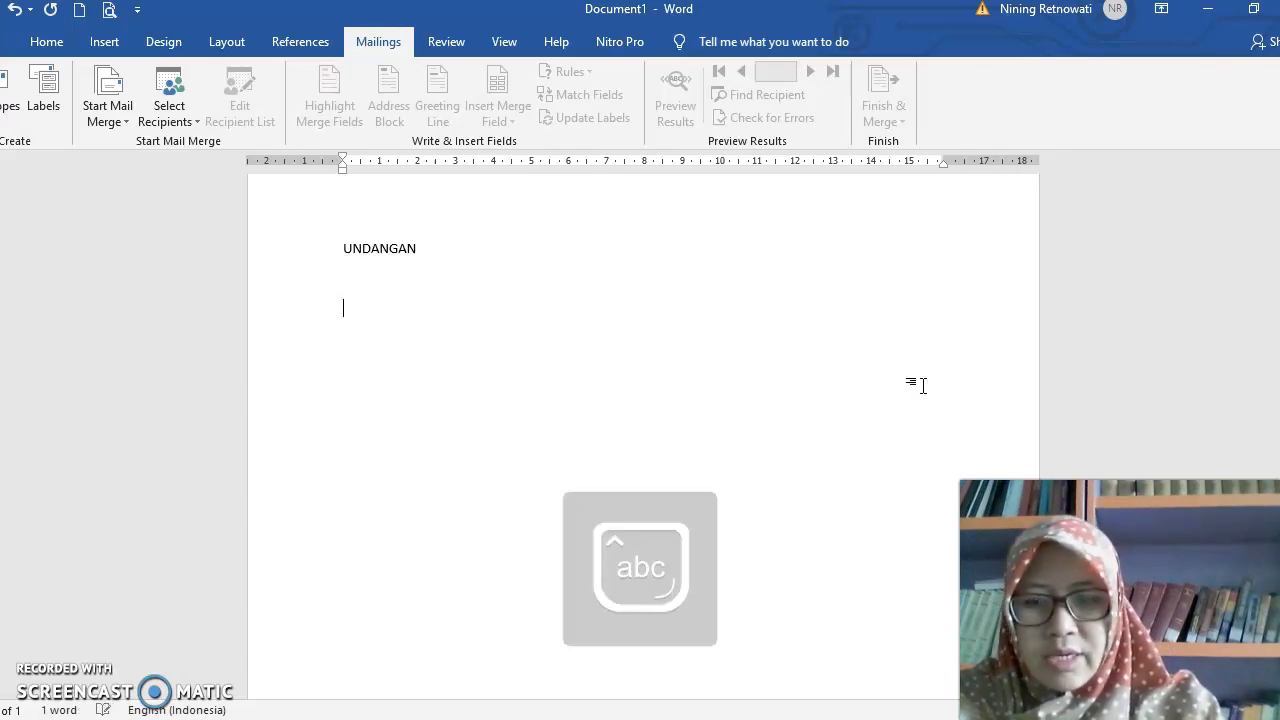
- Add the addressee block below the heading with the lines "Kepada", "Yth, Sdri" and "Di", leaving blank space after it
{"action": "type", "text": "ke"}
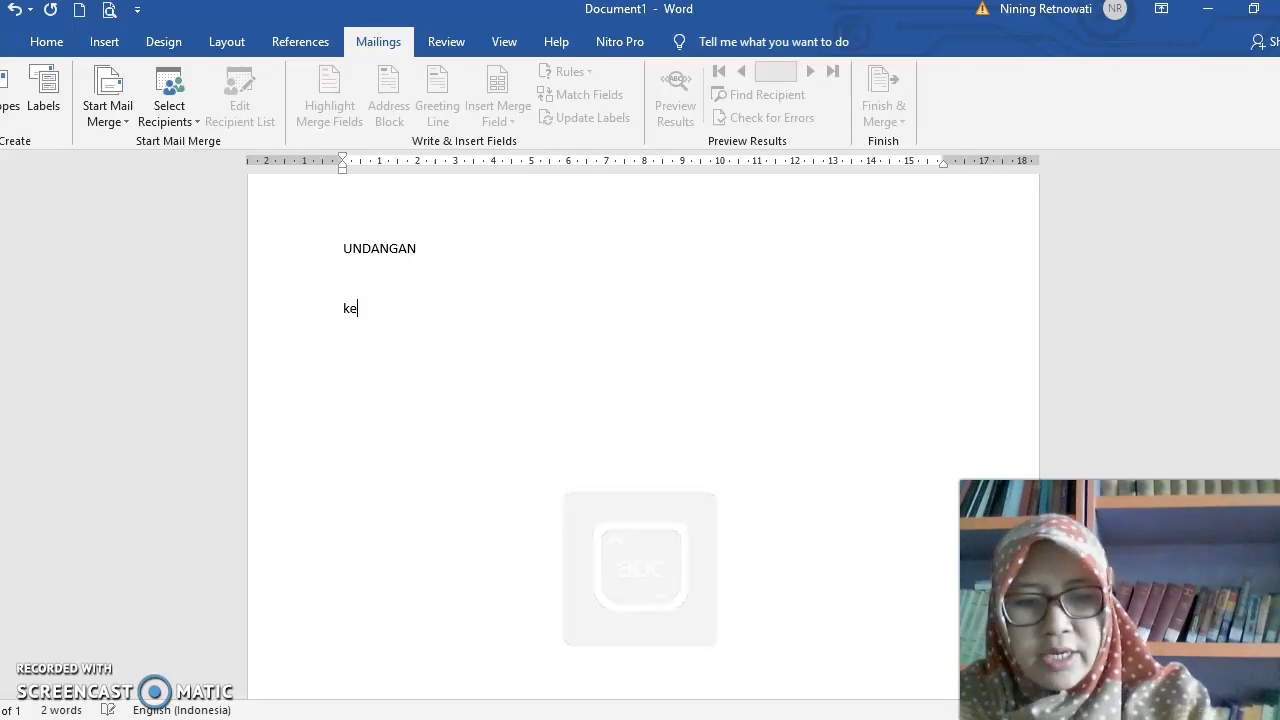
{"action": "type", "text": "pada"}
{"action": "key", "text": "Return"}
{"action": "type", "text": "Yth,"}
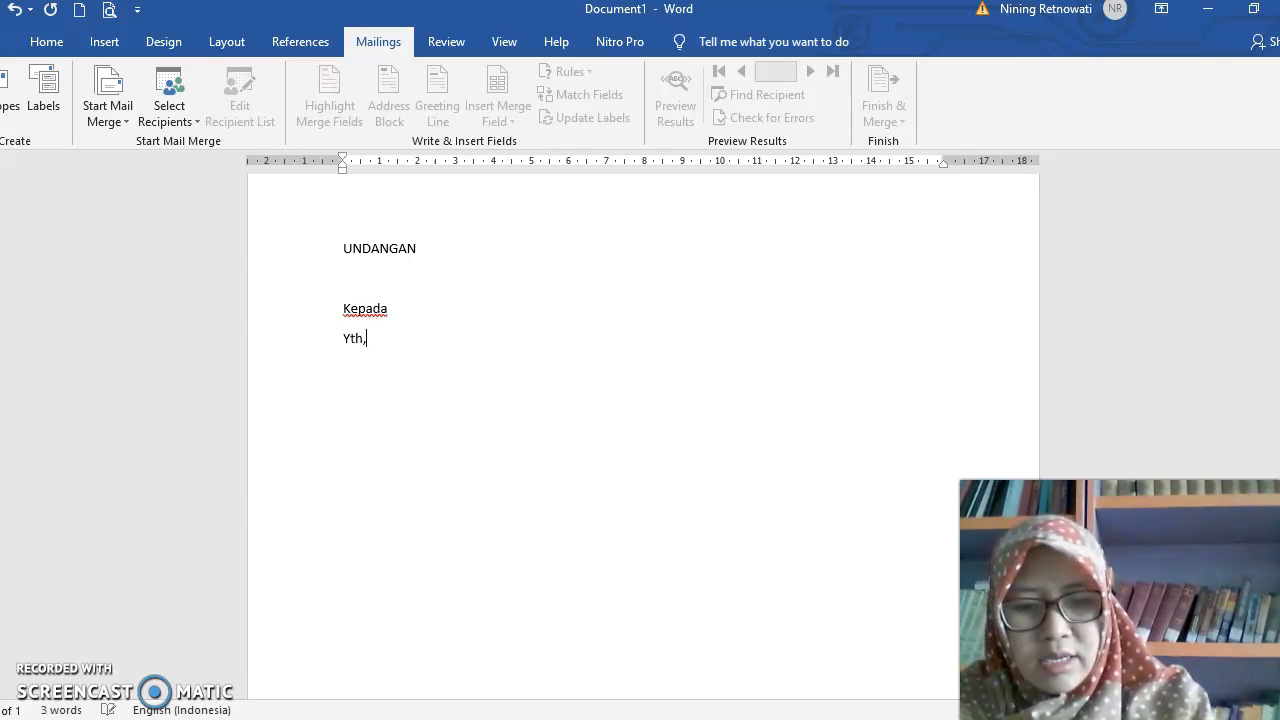
{"action": "type", "text": " Sdri"}
{"action": "key", "text": "Return"}
{"action": "type", "text": "di"}
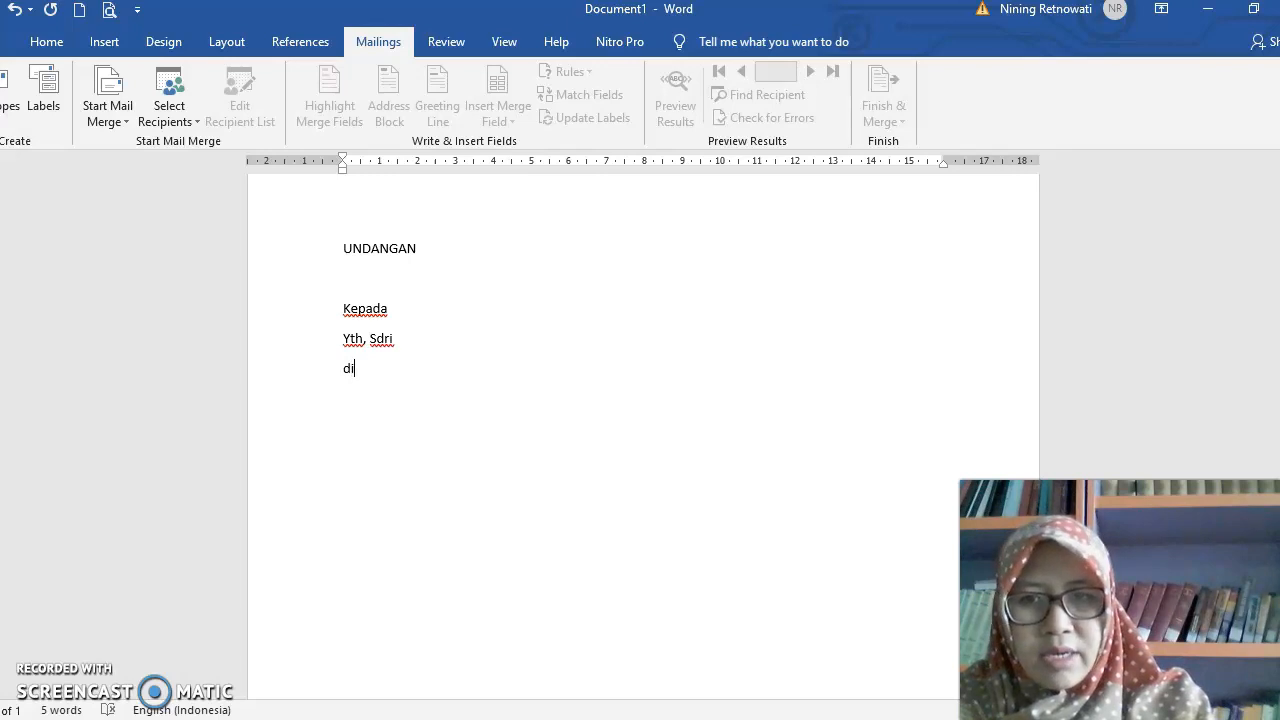
{"action": "key", "text": "Return"}
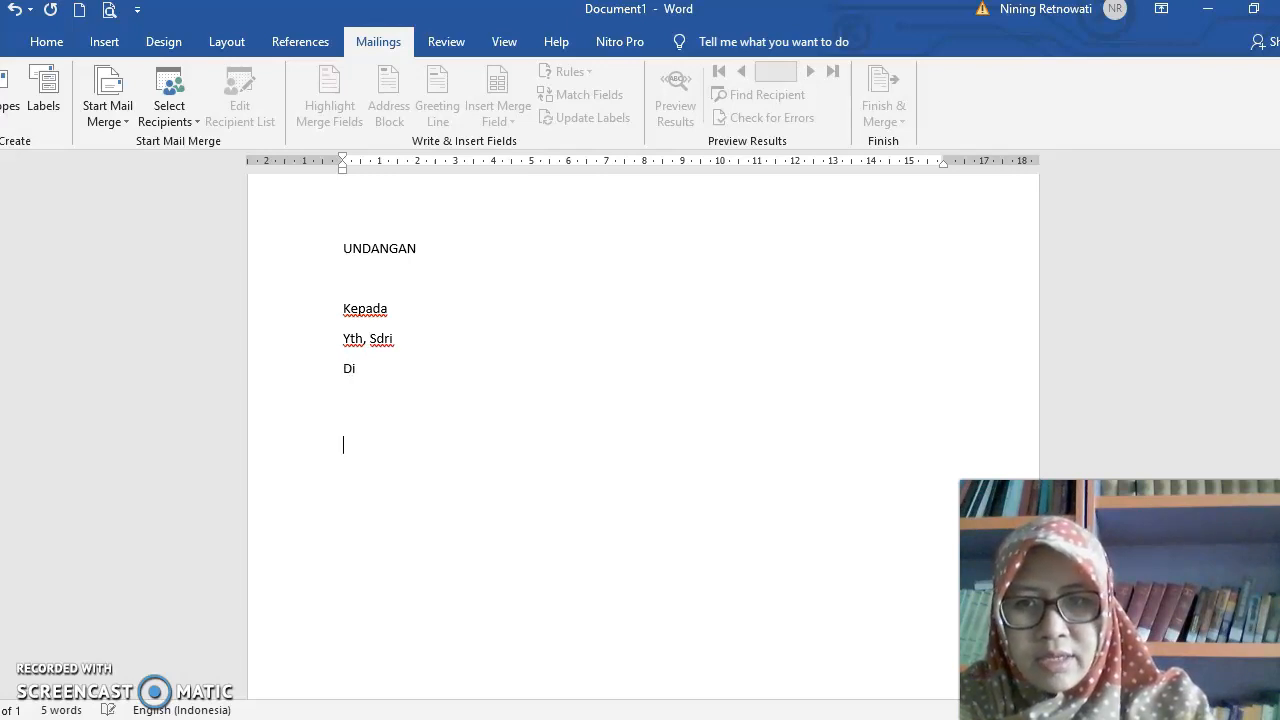
- Write the opening of the letter: "Dengan hormat", followed on a new line by "Mengharap kehadiran Saudara/I pada:"
{"action": "type", "text": "dengan ho"}
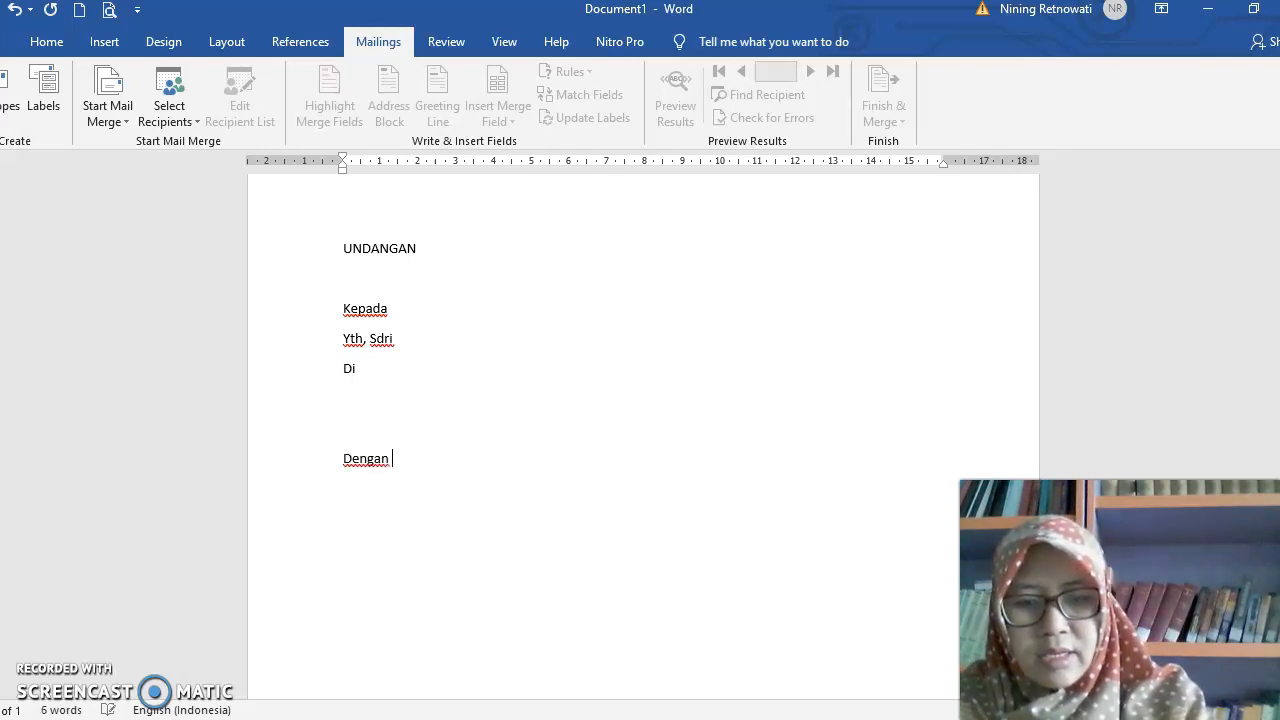
{"action": "type", "text": "rmat"}
{"action": "key", "text": "Return"}
{"action": "type", "text": "mengharap"}
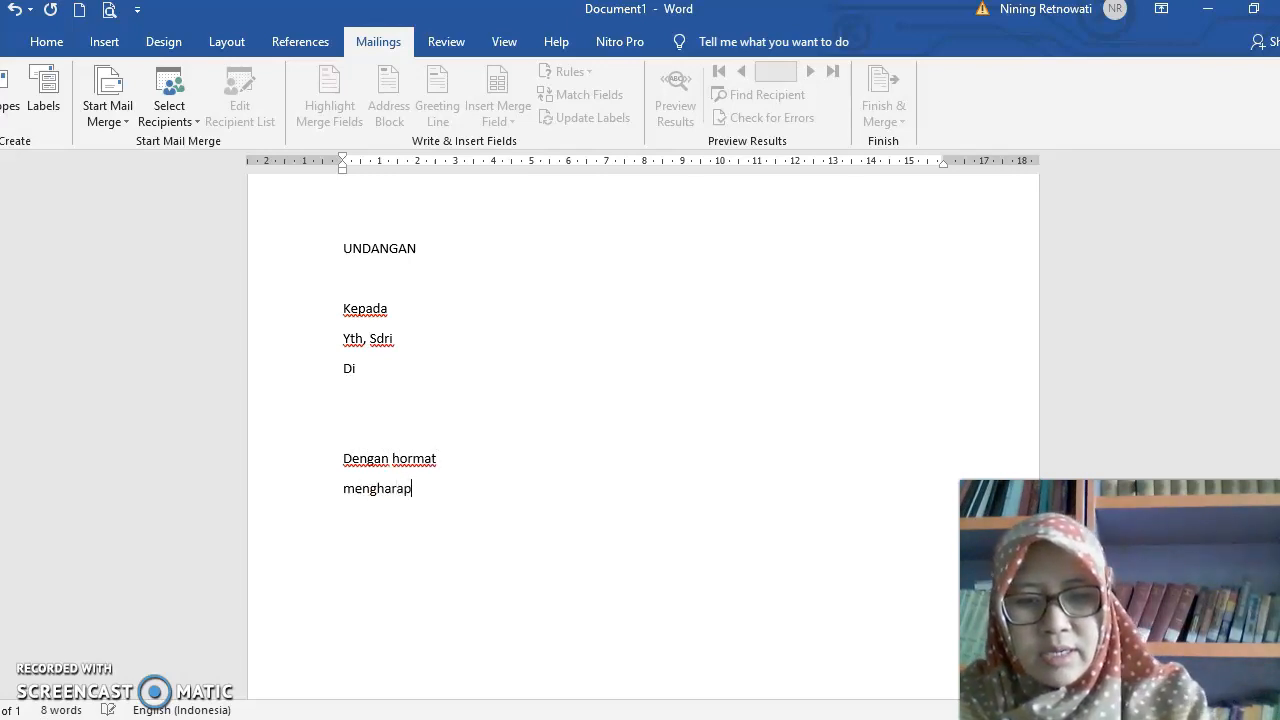
{"action": "type", "text": " kehadi"}
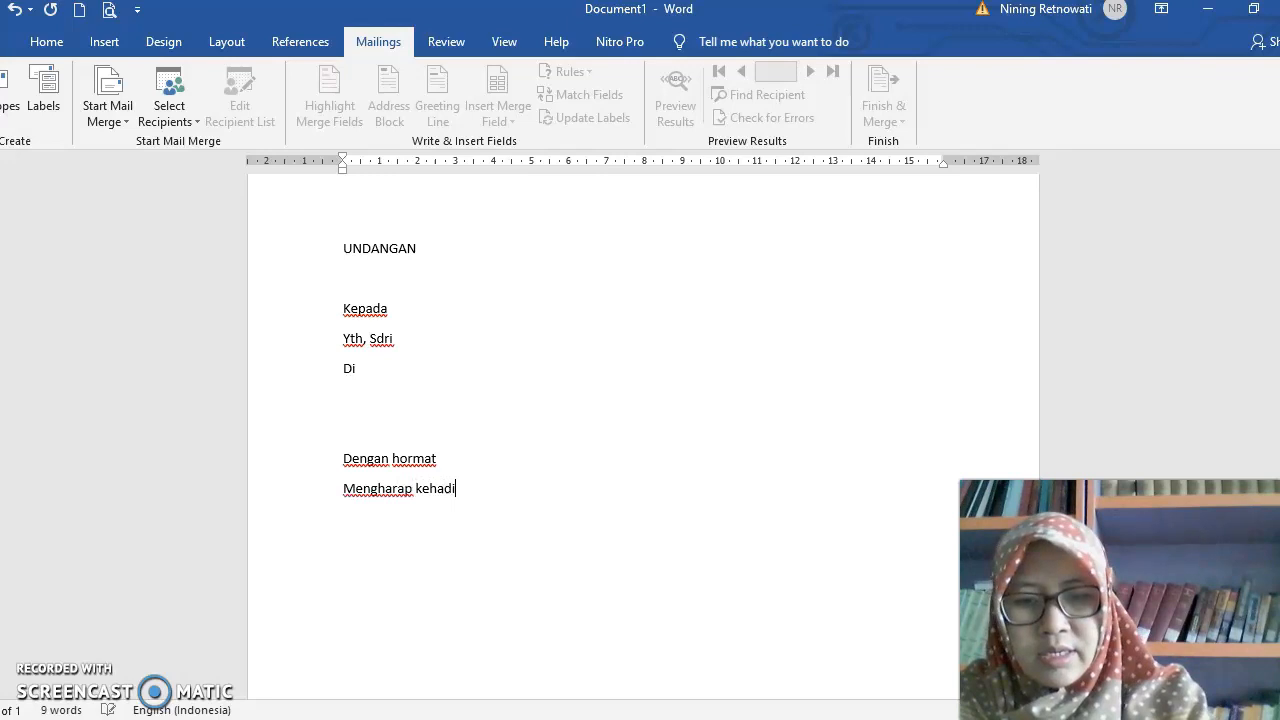
{"action": "type", "text": "ran Sauda"}
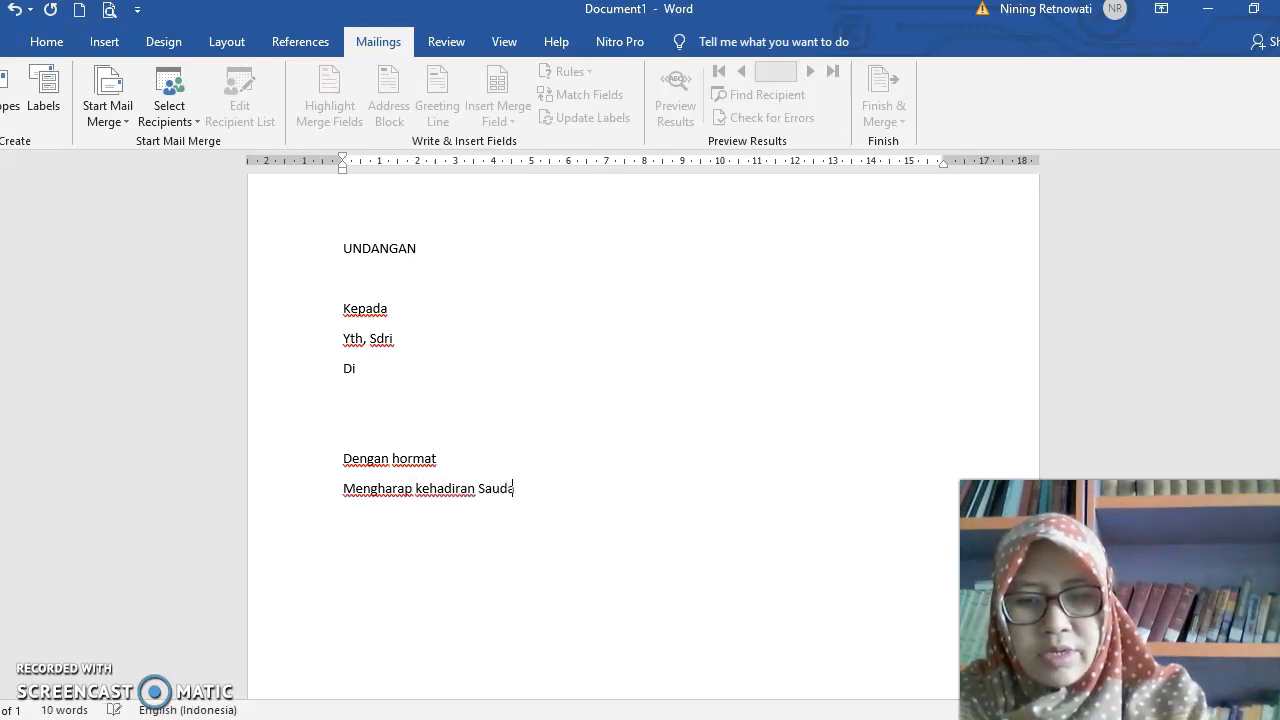
{"action": "type", "text": "ra/I pada"}
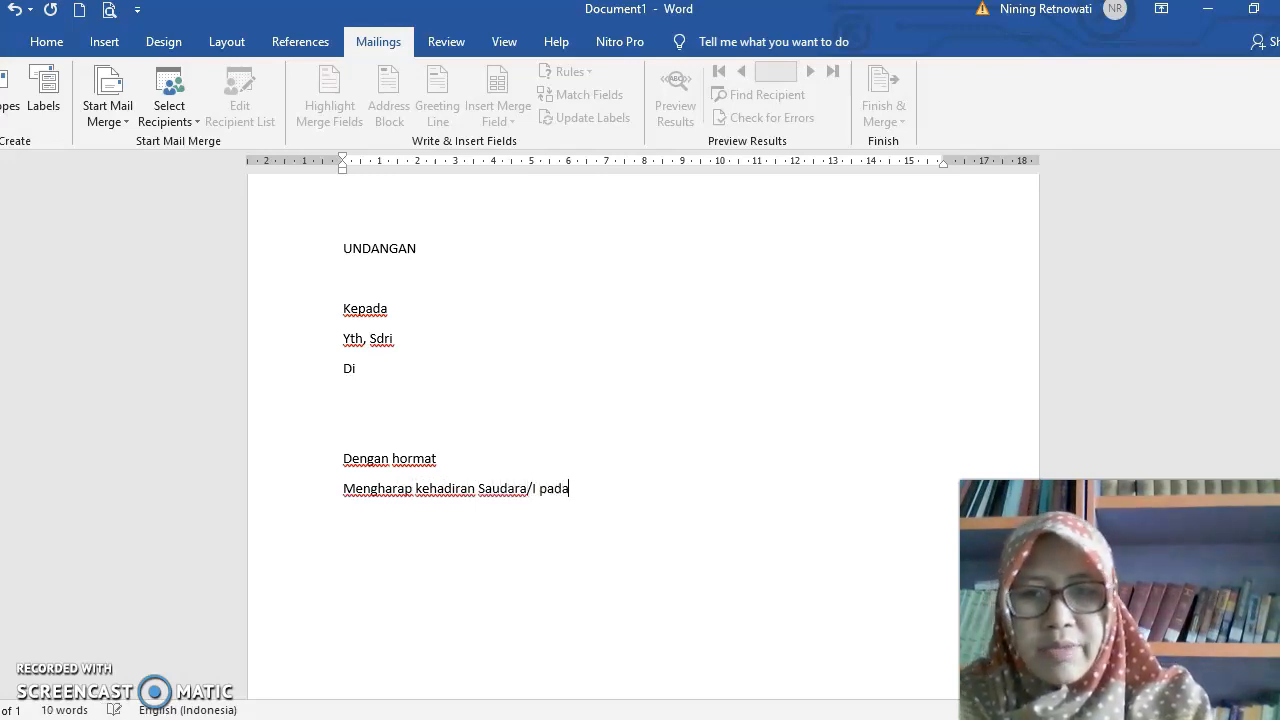
{"action": "type", "text": ":"}
{"action": "key", "text": "Return"}
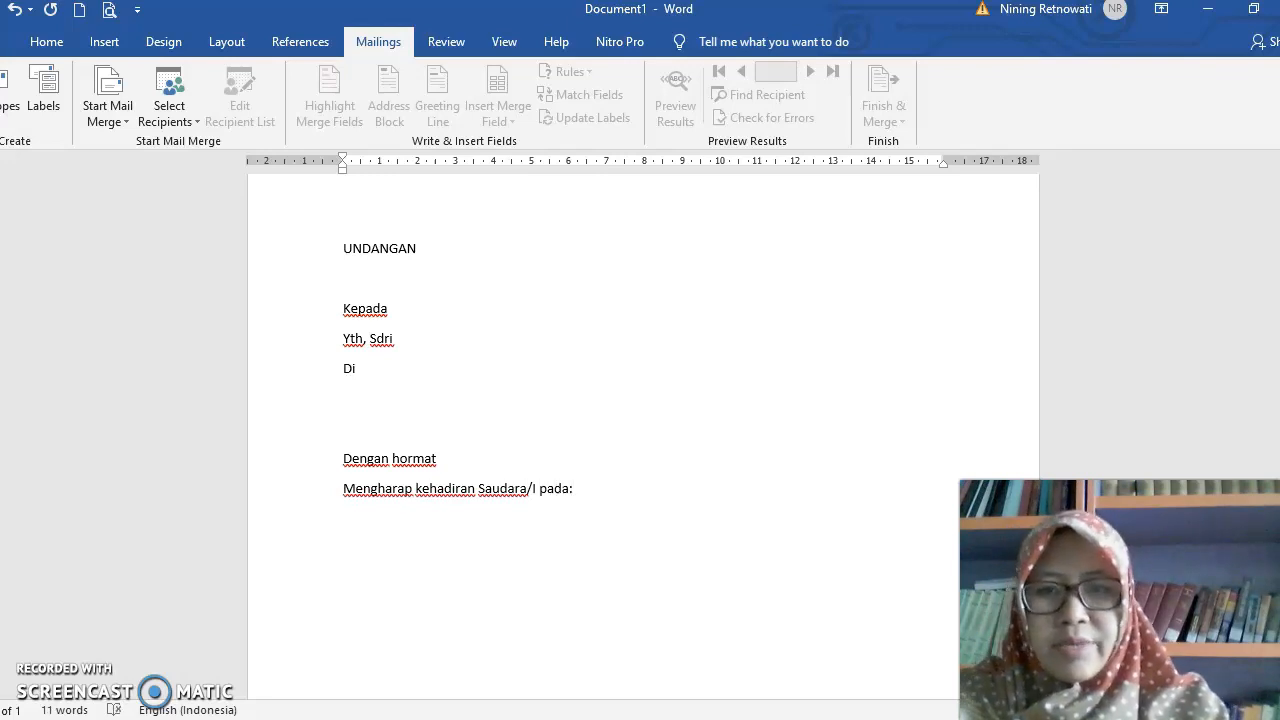
- Add the day line "Hari : Senin, 7 September 2020" under the invitation sentence, with a tab before the colon
{"action": "type", "text": "hari"}
{"action": "key", "text": "Tab"}
{"action": "type", "text": ": "}
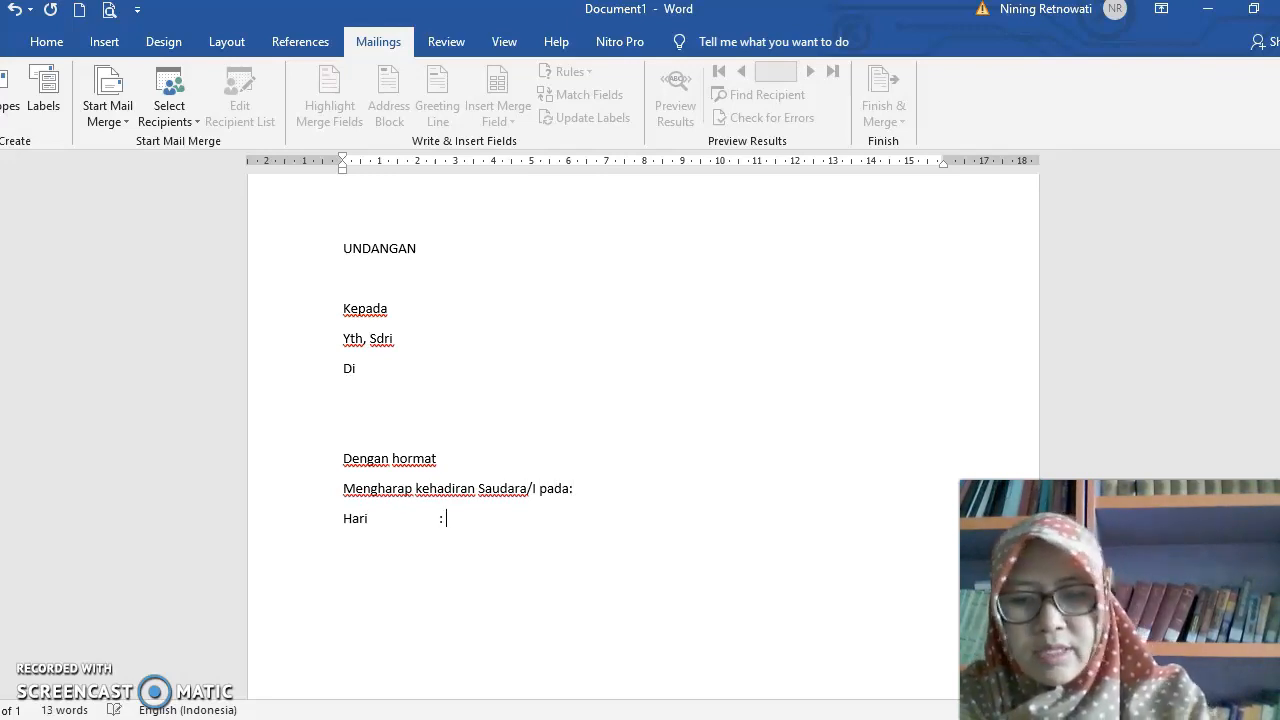
{"action": "type", "text": "Senin "}
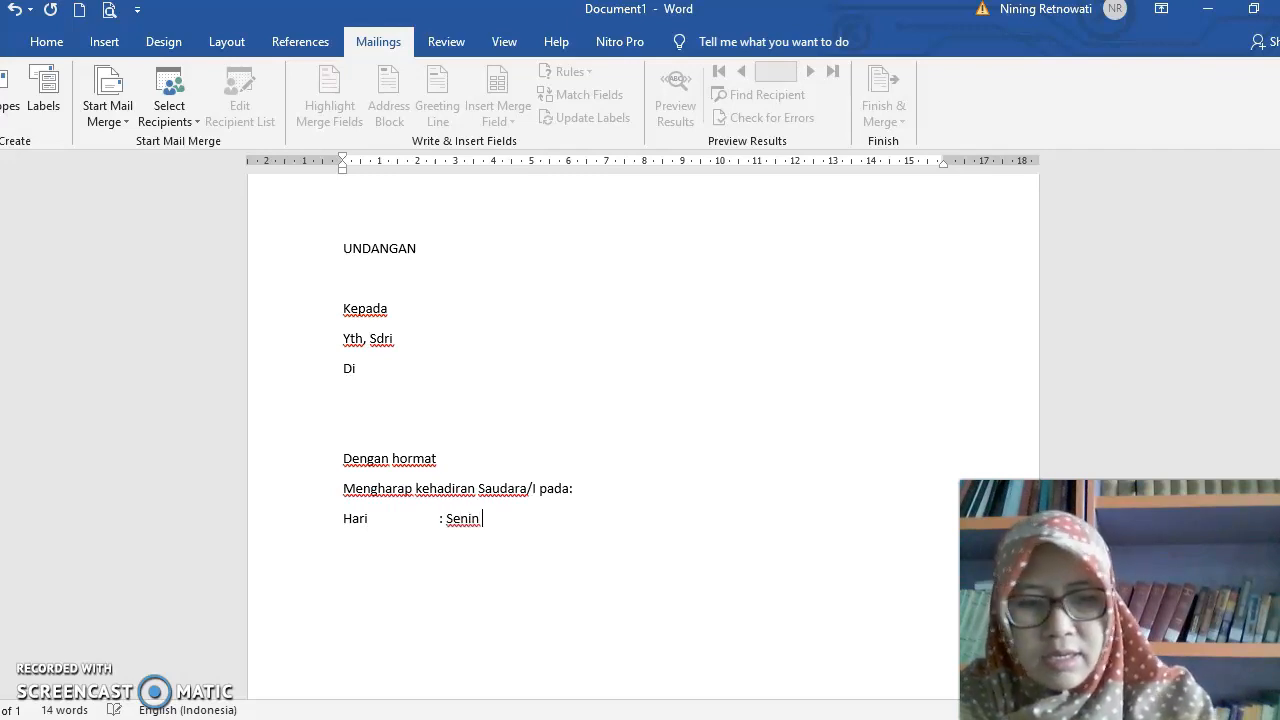
{"action": "type", "text": "8"}
{"action": "key", "text": "BackSpace"}
{"action": "type", "text": "7"}
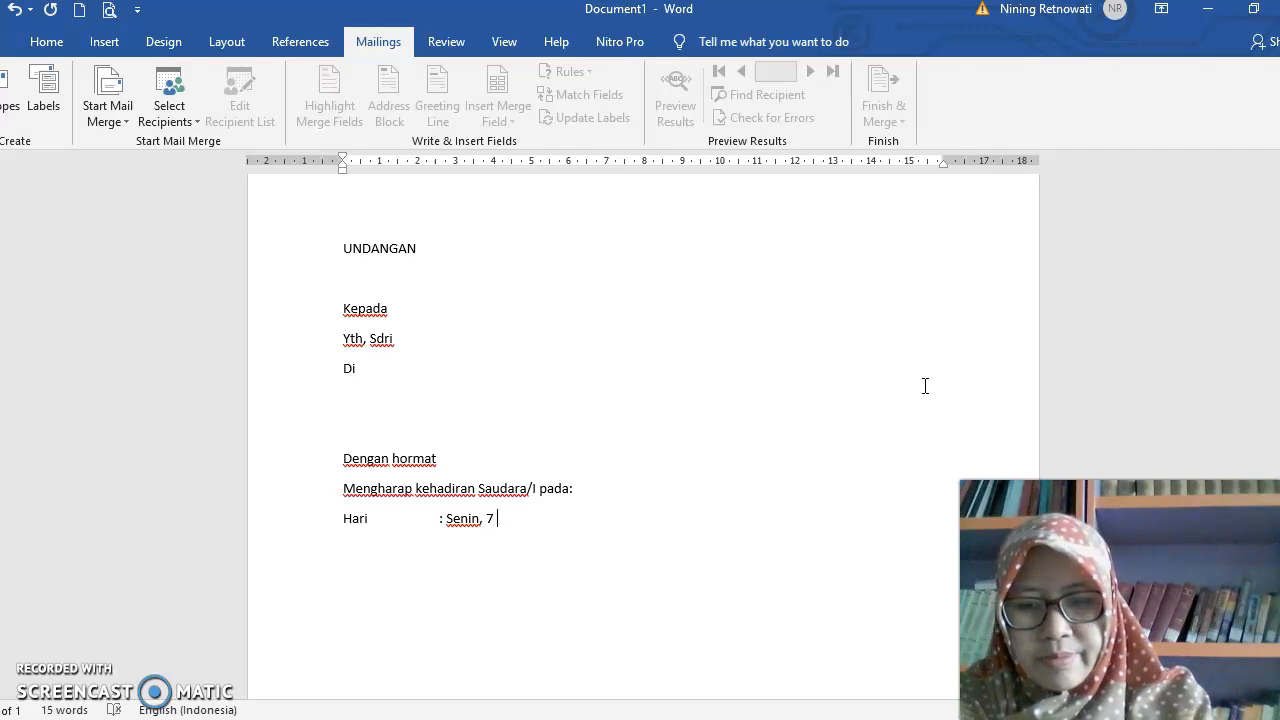
{"action": "type", "text": " Septem"}
{"action": "key", "text": "Return"}
{"action": "type", "text": "2020"}
{"action": "key", "text": "Return"}
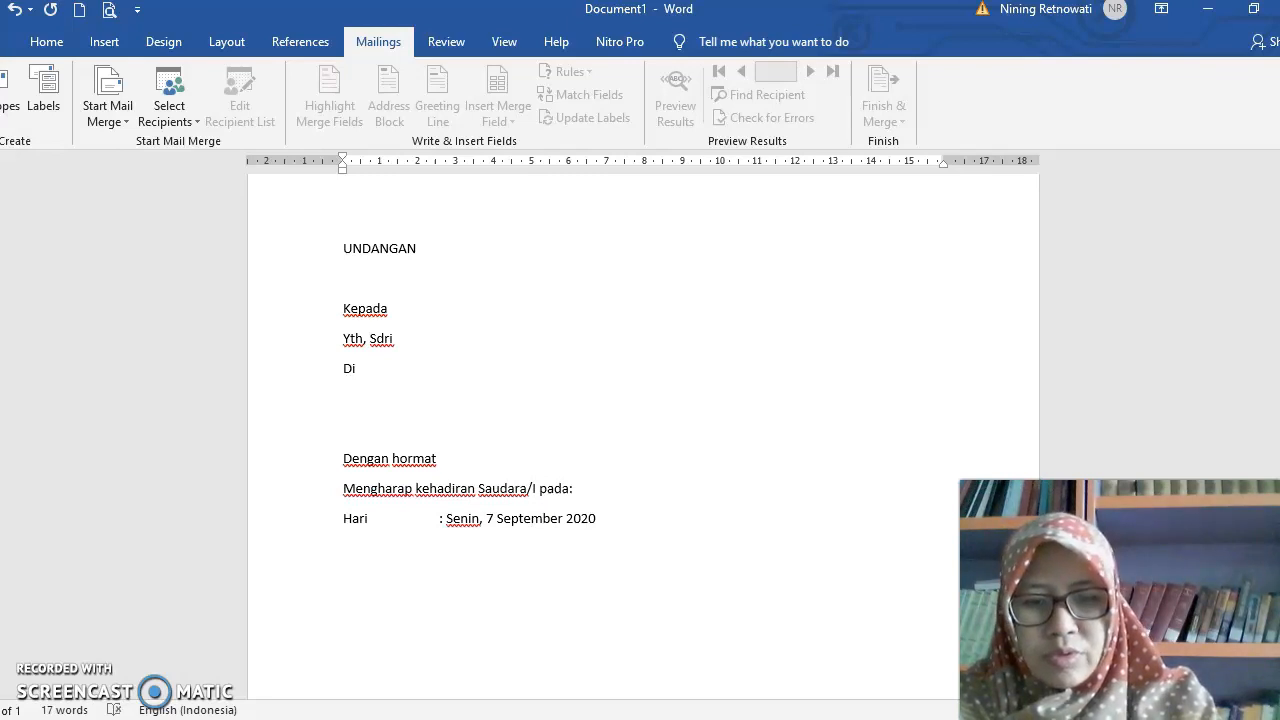
- Add the time line "Pukul : 10.00 WIB" with its colon aligned to the day line
{"action": "type", "text": "pukul"}
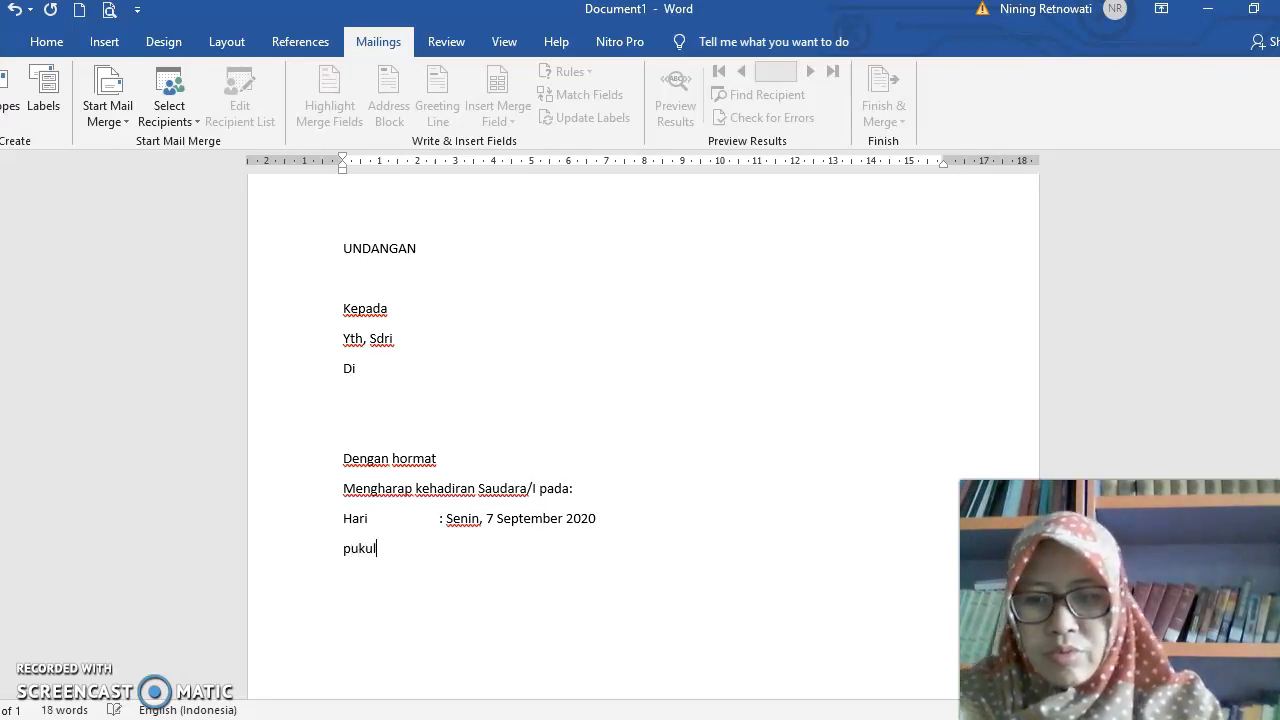
{"action": "key", "text": "Tab"}
{"action": "type", "text": ": 10:"}
{"action": "key", "text": "BackSpace"}
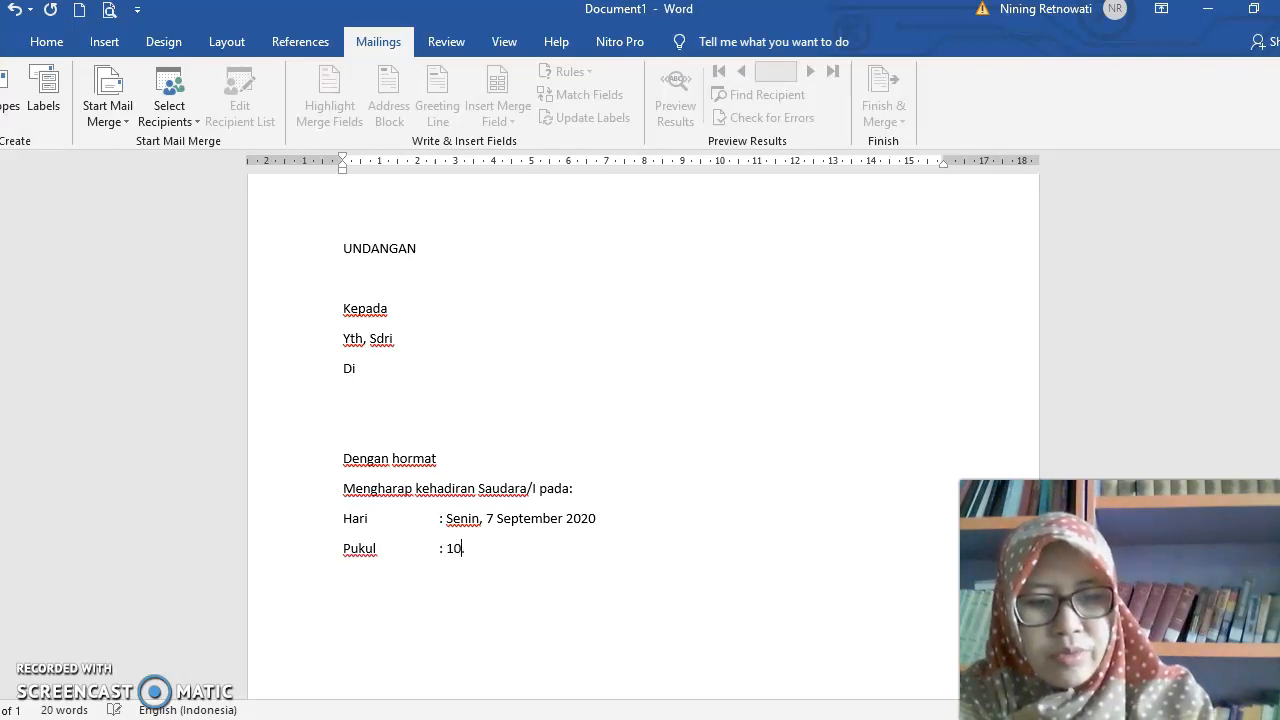
{"action": "type", "text": ".00 WIB"}
{"action": "key", "text": "Return"}
- Add the place line "Tempat : Ruang OSIS" with its colon aligned to the lines above
{"action": "type", "text": "tempat"}
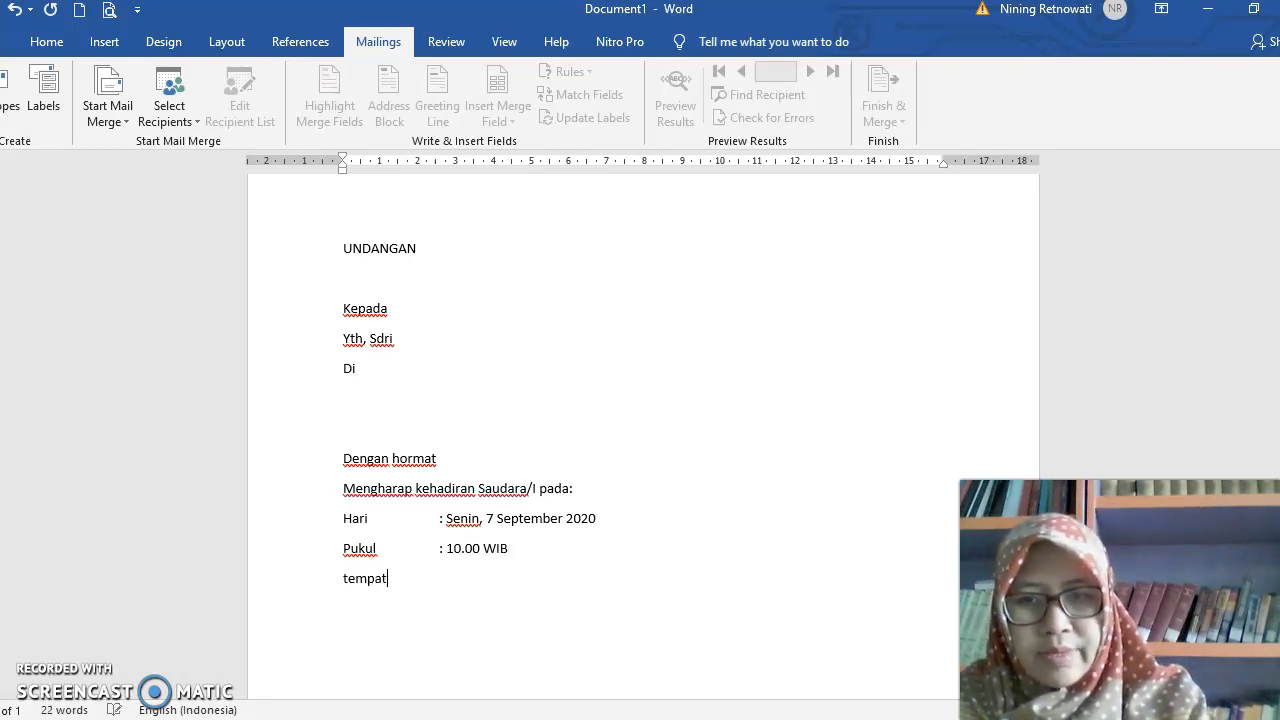
{"action": "key", "text": "Tab"}
{"action": "type", "text": ": Ruanag"}
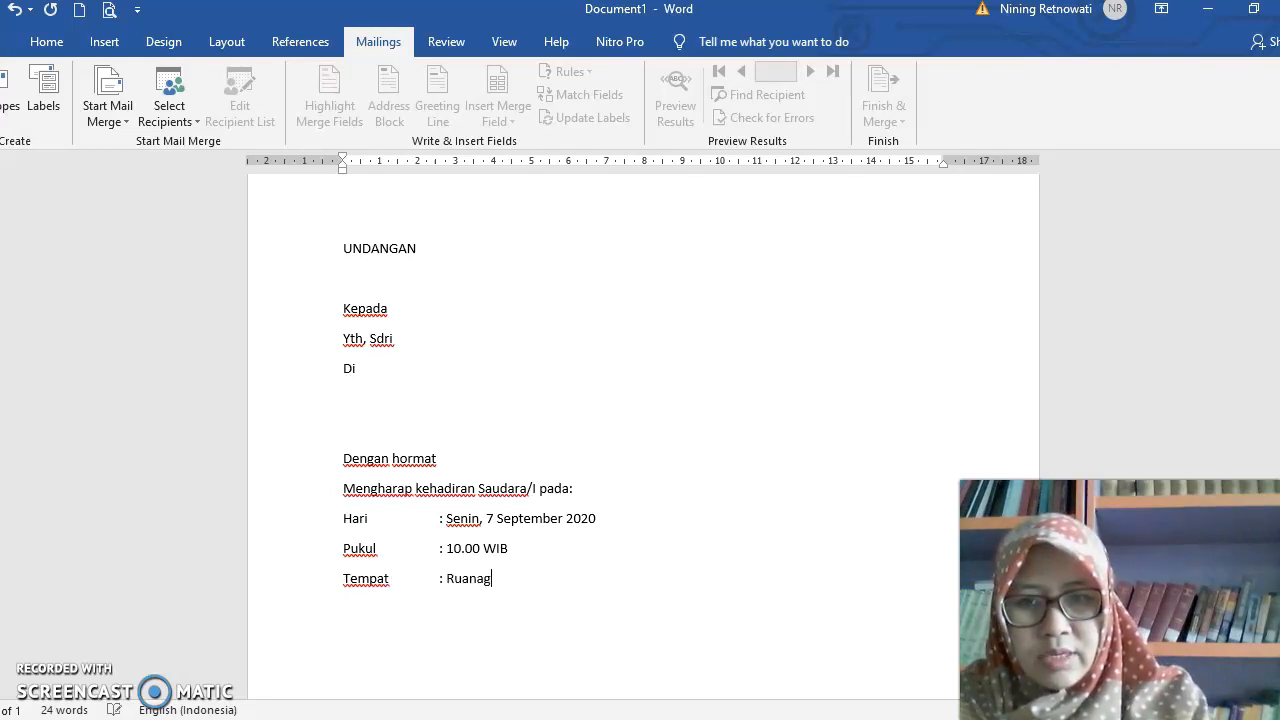
{"action": "key", "text": "BackSpace"}
{"action": "key", "text": "BackSpace"}
{"action": "type", "text": "g "}
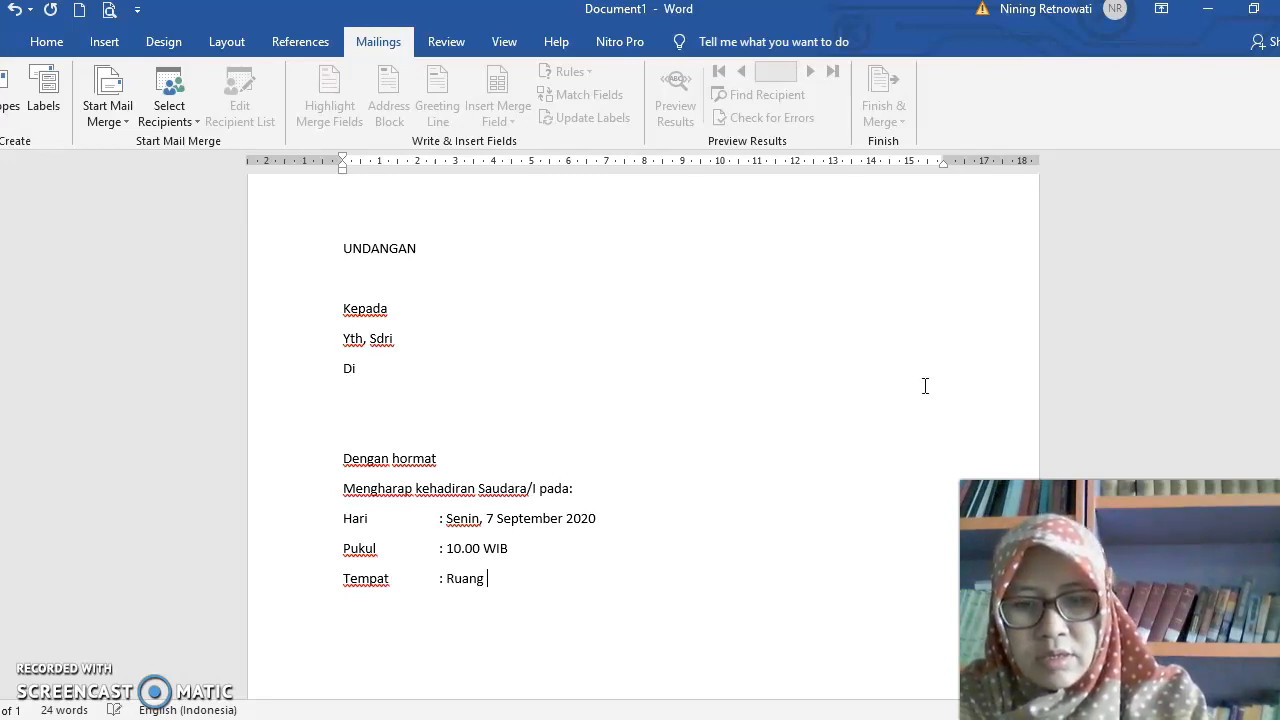
{"action": "type", "text": "OSIS"}
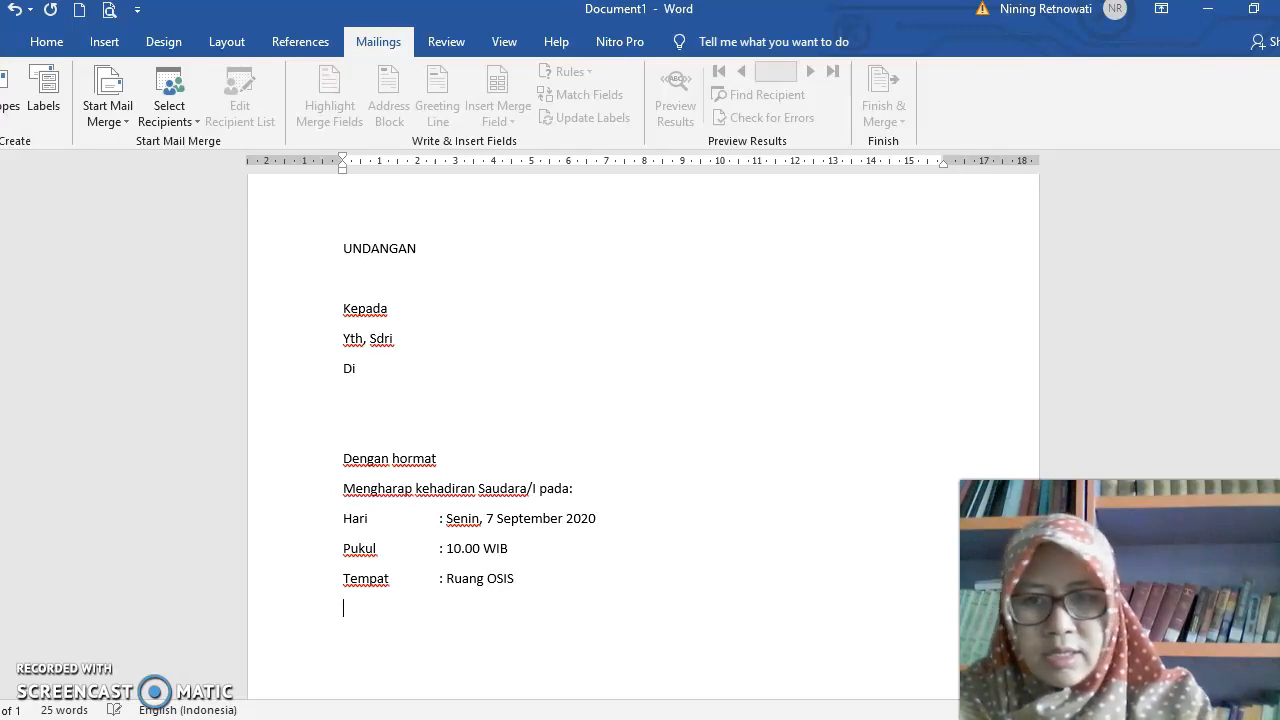
{"action": "type", "text": "acara"}
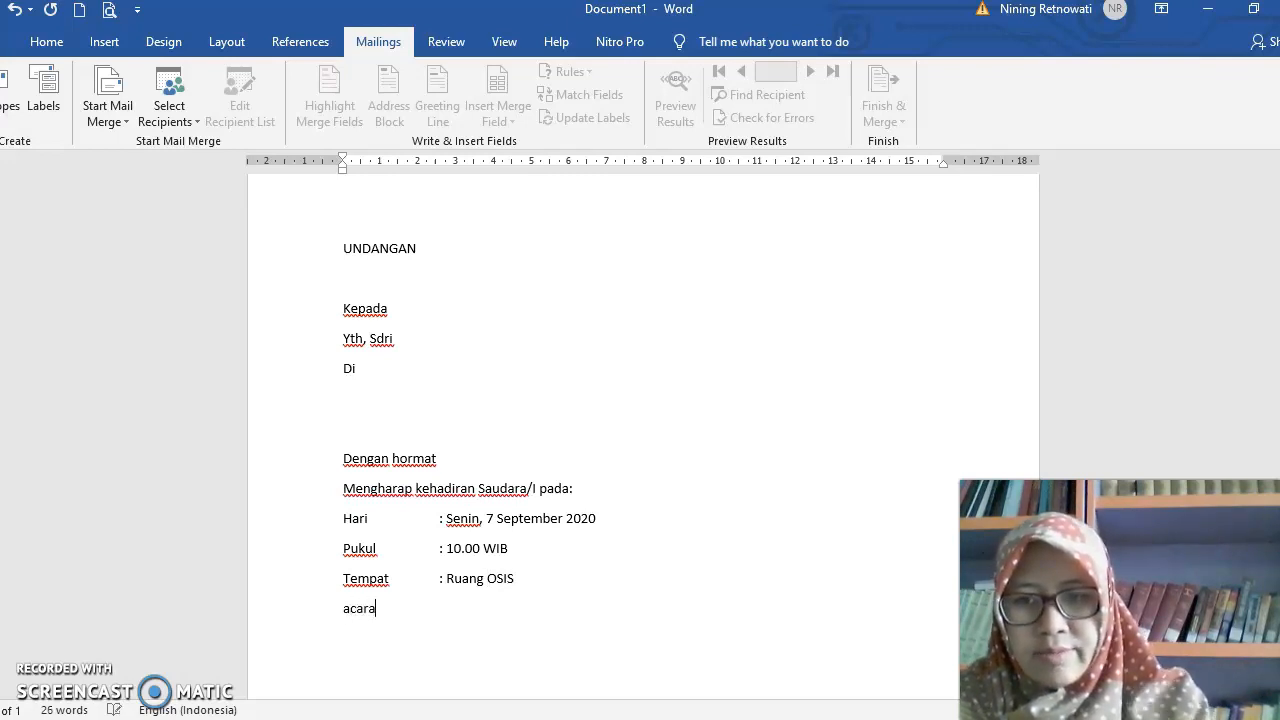
- Add the event line "Acara : Rapat koordinasi pengurus OSIS" with its colon aligned, leaving an empty line after it
{"action": "key", "text": "Tab"}
{"action": "type", "text": ":"}
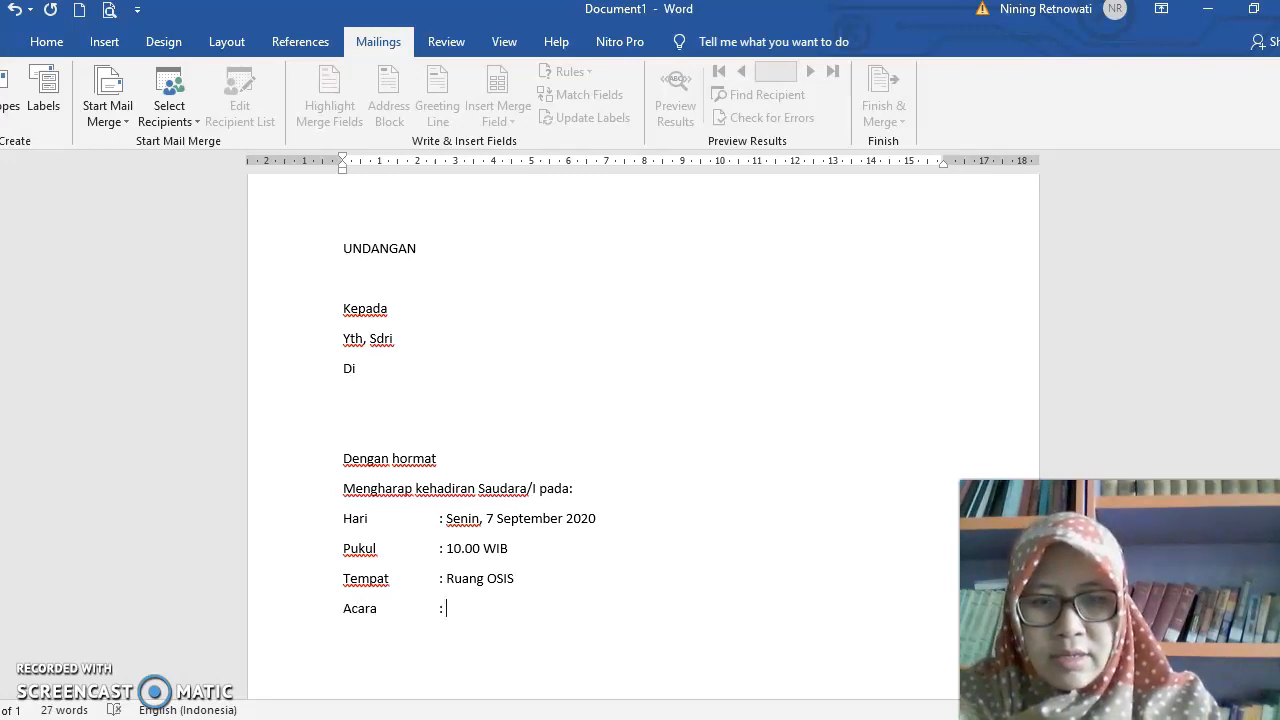
{"action": "type", "text": " Rapat "}
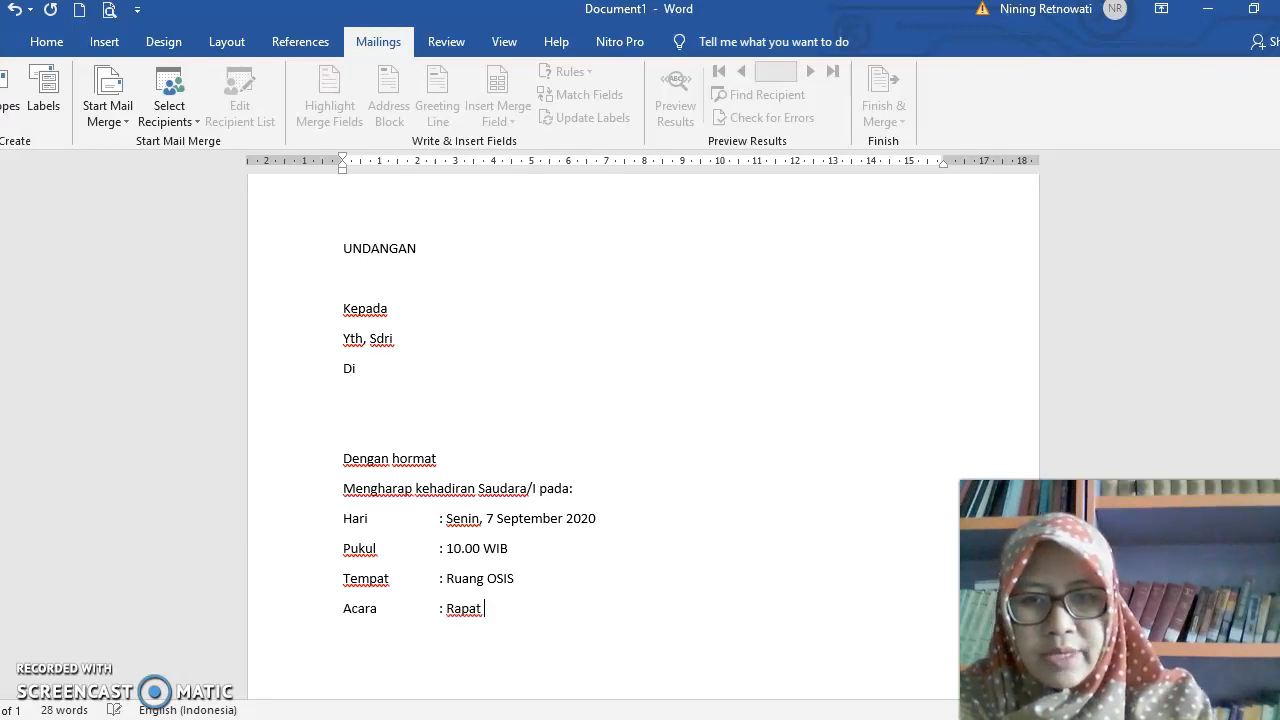
{"action": "type", "text": "koordi"}
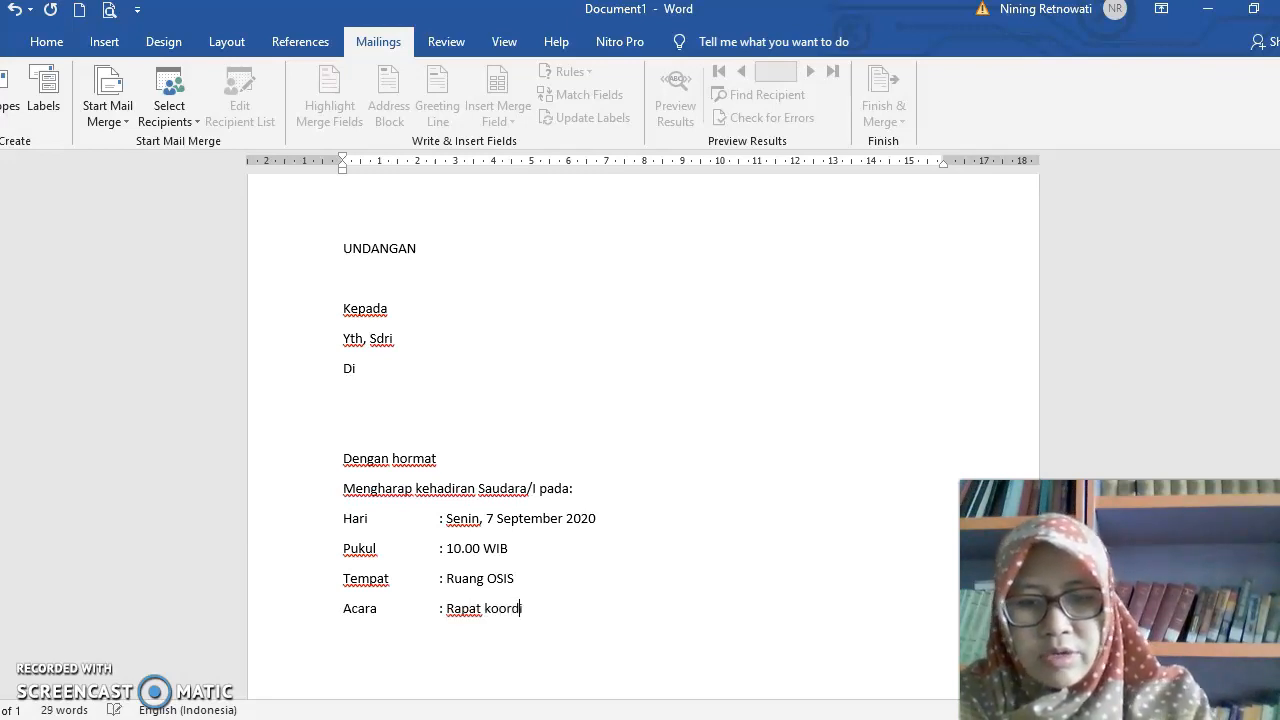
{"action": "type", "text": "nasi pengu"}
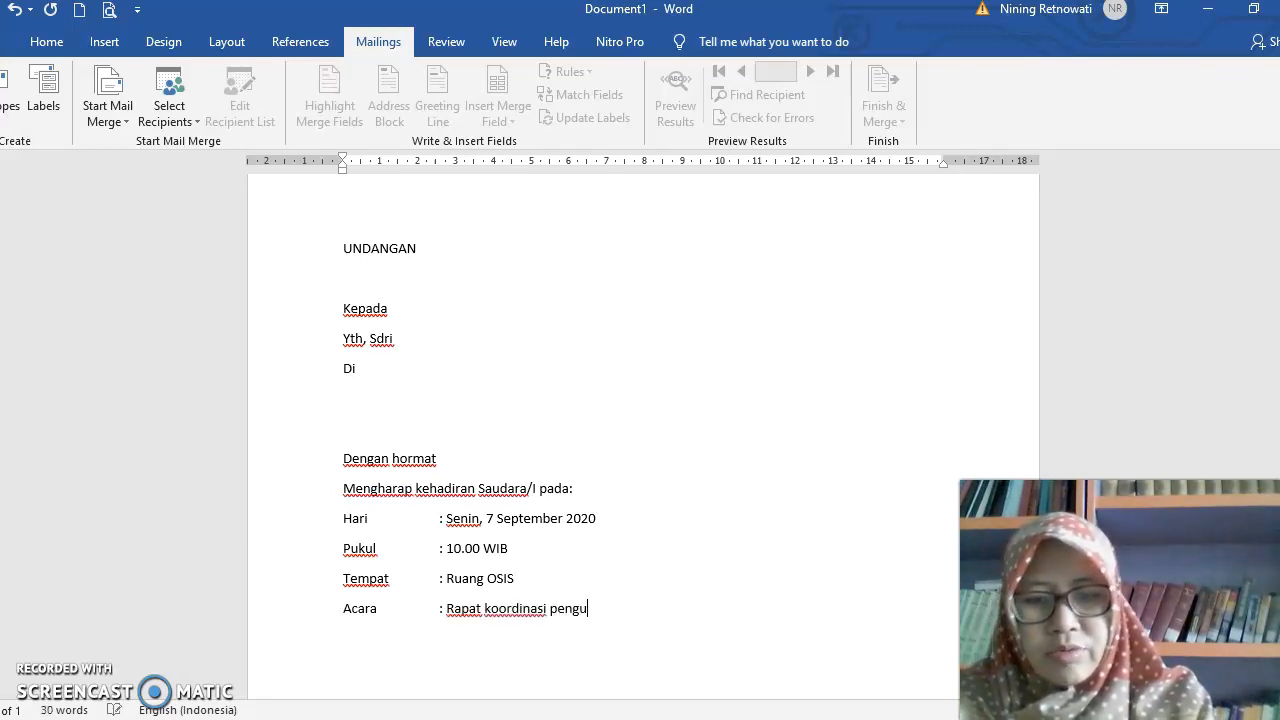
{"action": "type", "text": "rus OSIS"}
{"action": "key", "text": "Return"}
- Write the closing sentence "Demikian surat undangan ini kami sampaikan." and leave blank space below it
{"action": "type", "text": "demikian s"}
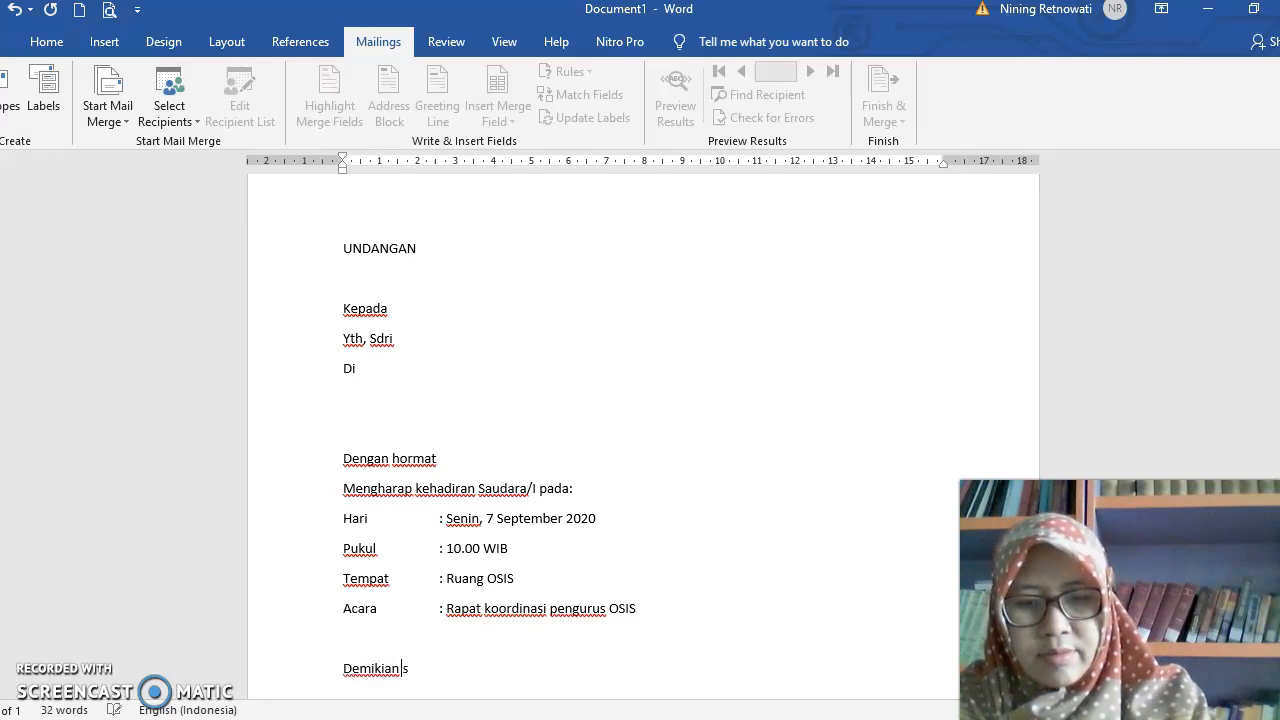
{"action": "type", "text": "urat undangan ini kami sampaikan."}
{"action": "key", "text": "Return"}
{"action": "key", "text": "Return"}
{"action": "type", "text": "h"}
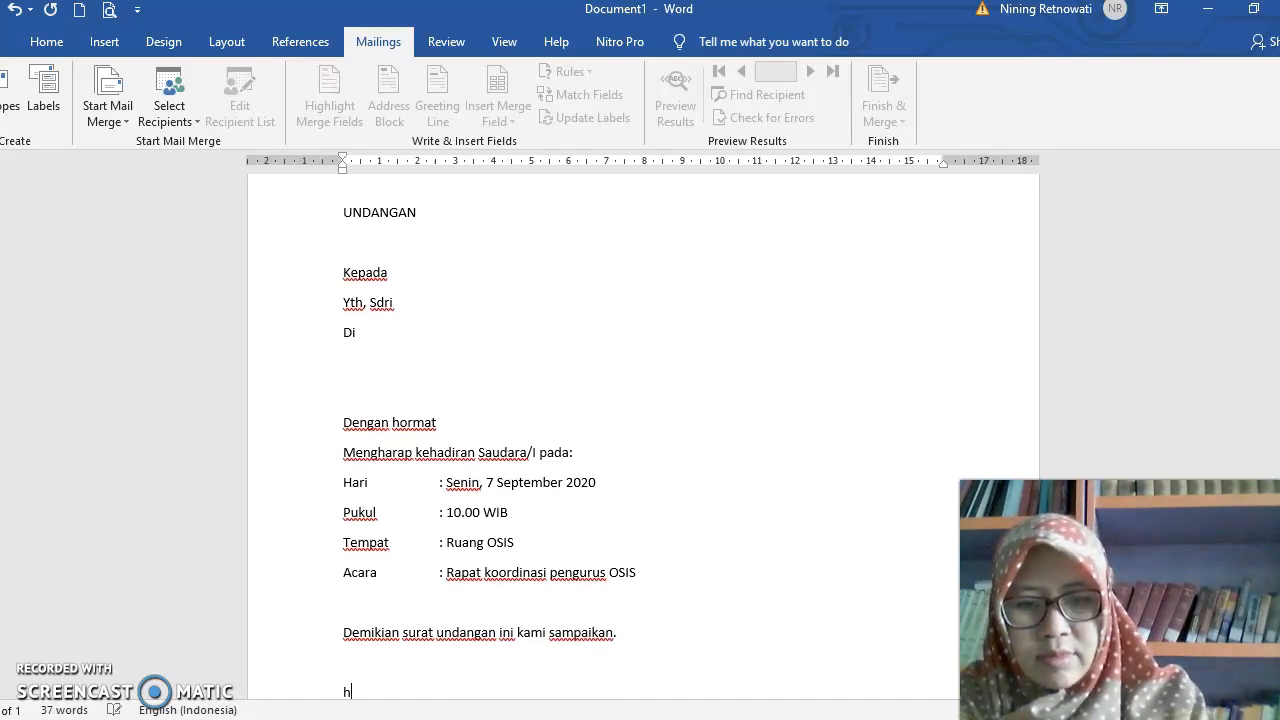
{"action": "key", "text": "BackSpace"}
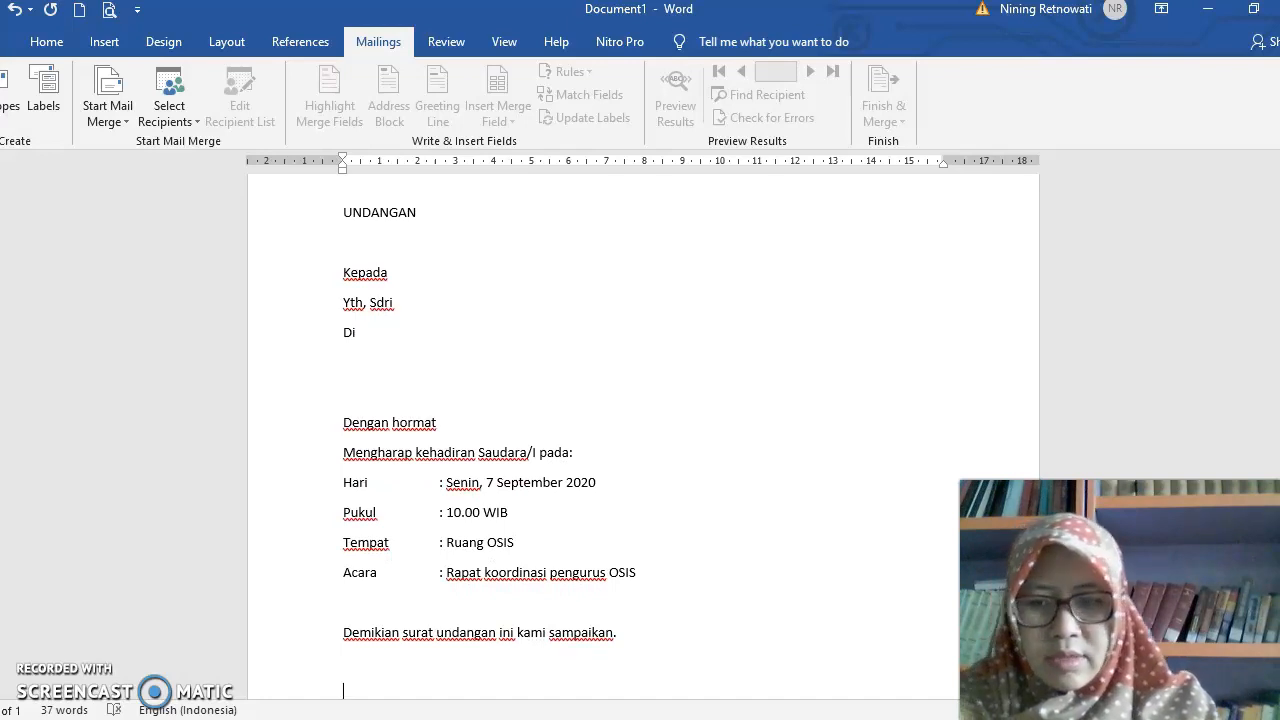
- Look at how an existing recipient list is chosen by viewing drive DATA D (D:), and leave without selecting a data source
{"action": "scroll", "coordinate": [566, 468], "scroll_direction": "up", "scroll_amount": 2}
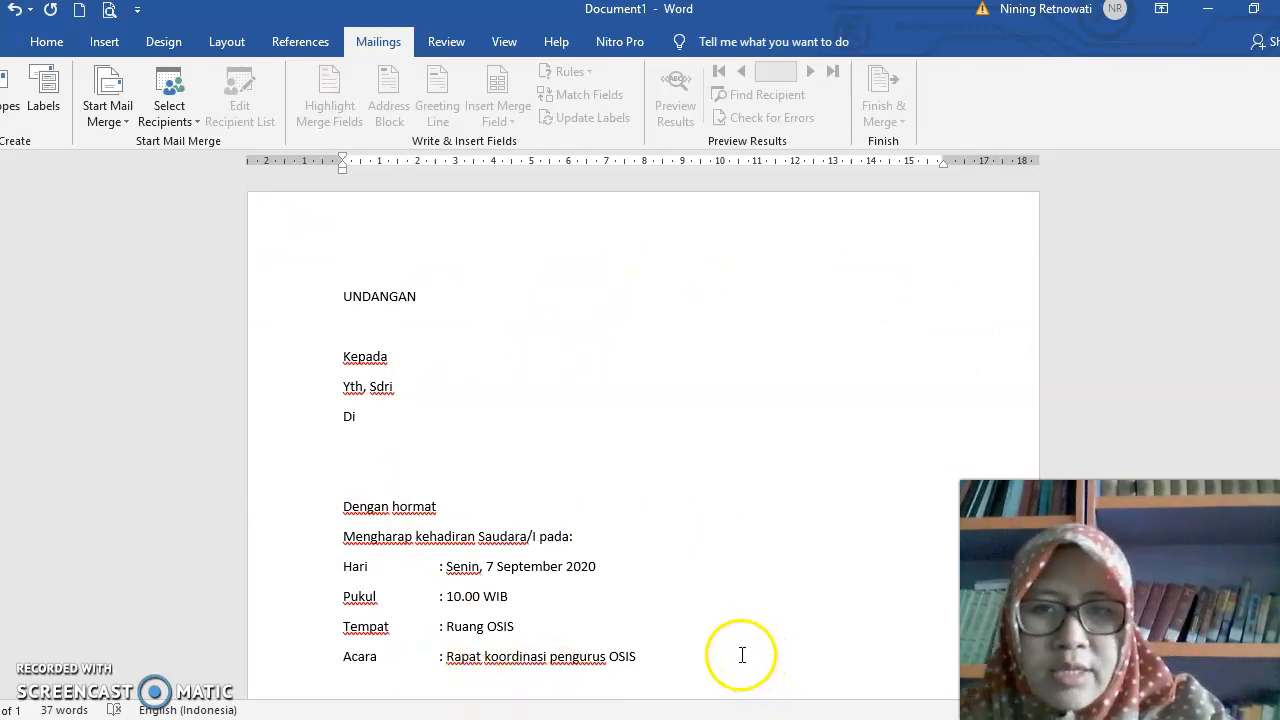
{"action": "left_click", "coordinate": [124, 119]}
{"action": "left_click", "coordinate": [537, 366]}
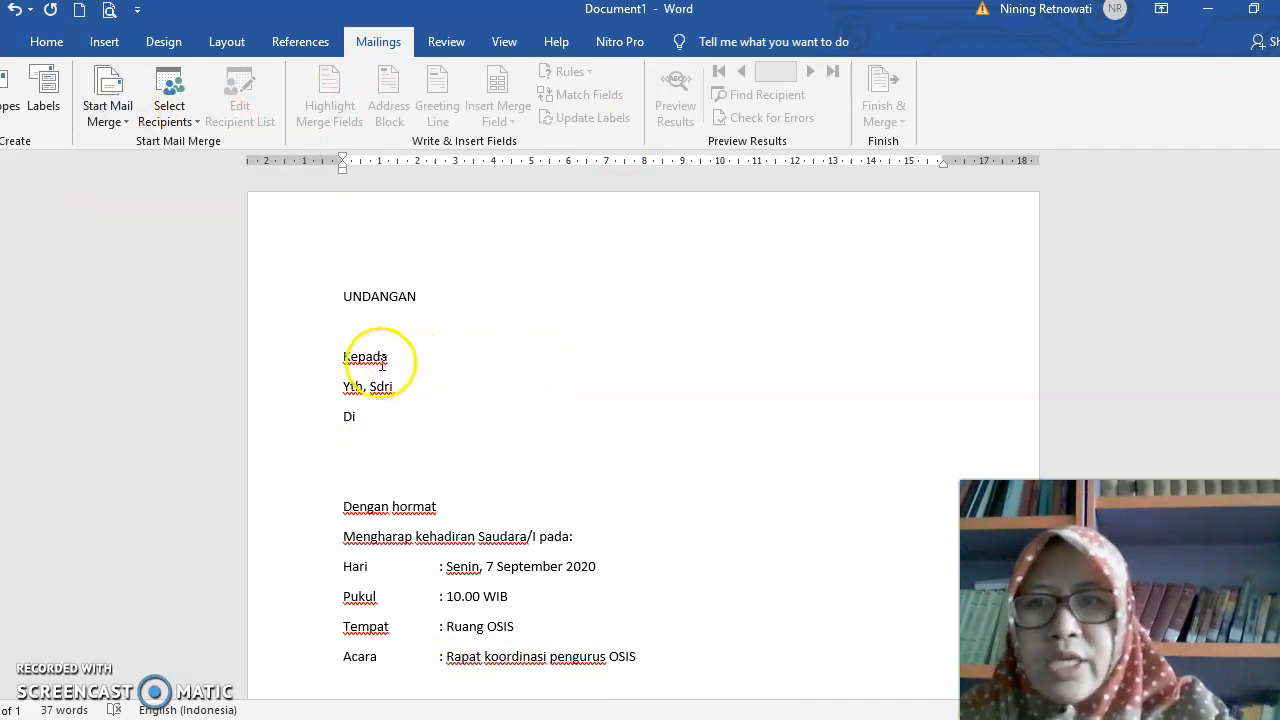
{"action": "left_click", "coordinate": [197, 122]}
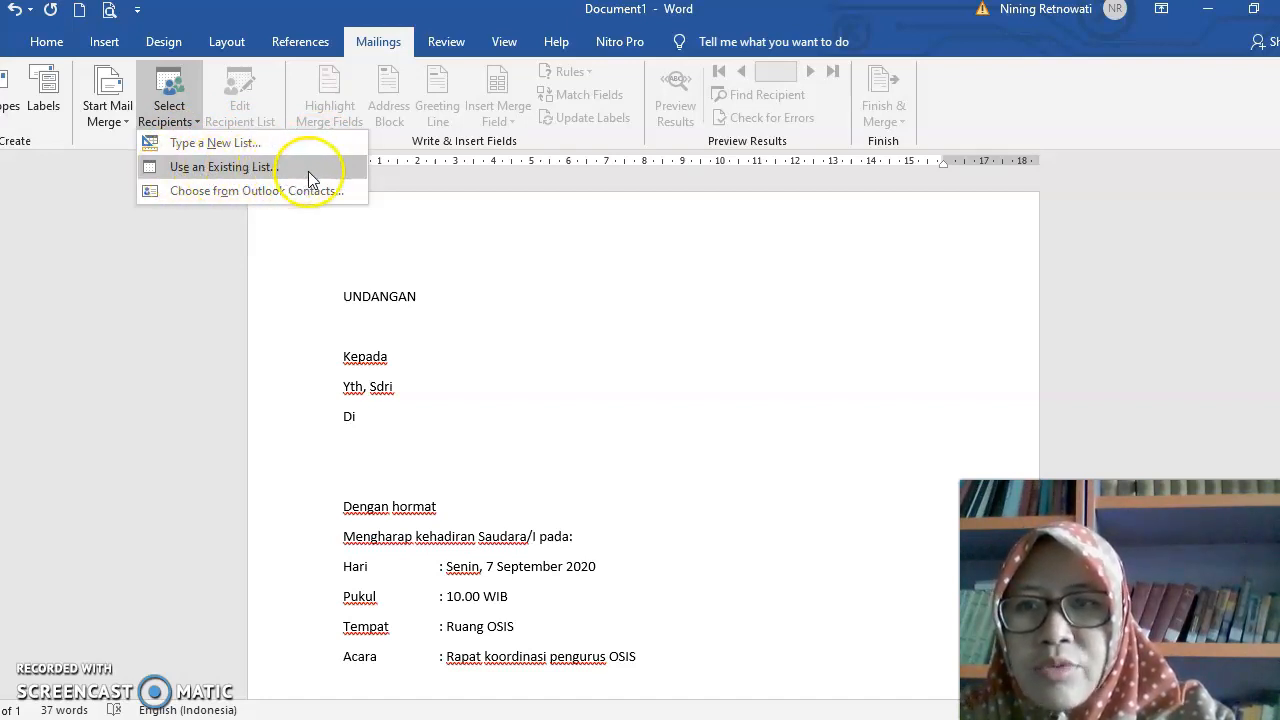
{"action": "left_click", "coordinate": [262, 172]}
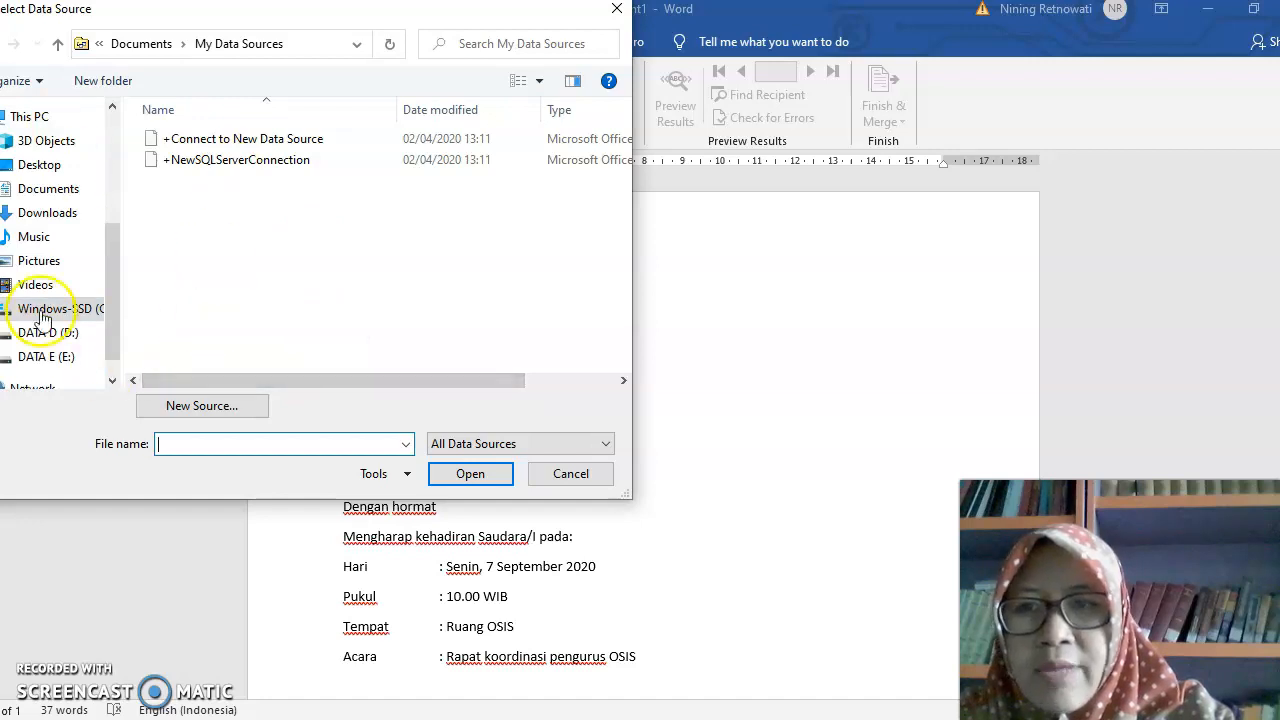
{"action": "left_click", "coordinate": [55, 332]}
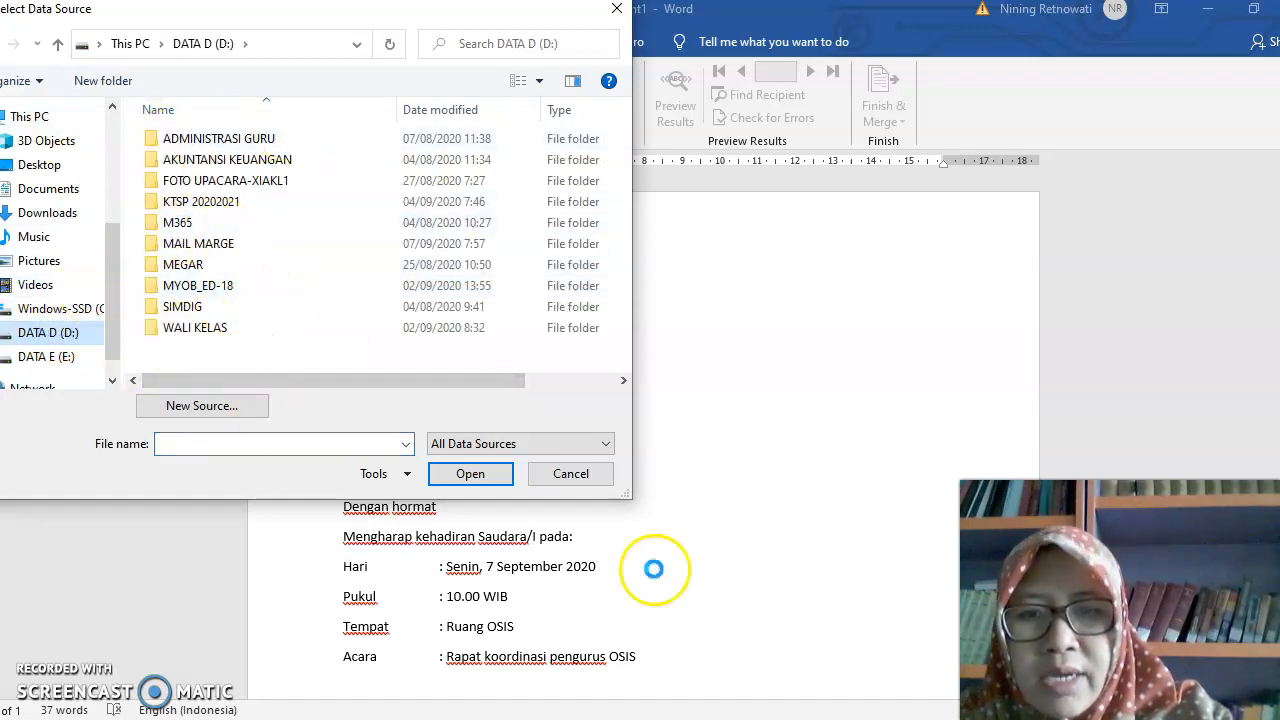
{"action": "left_click", "coordinate": [571, 478]}
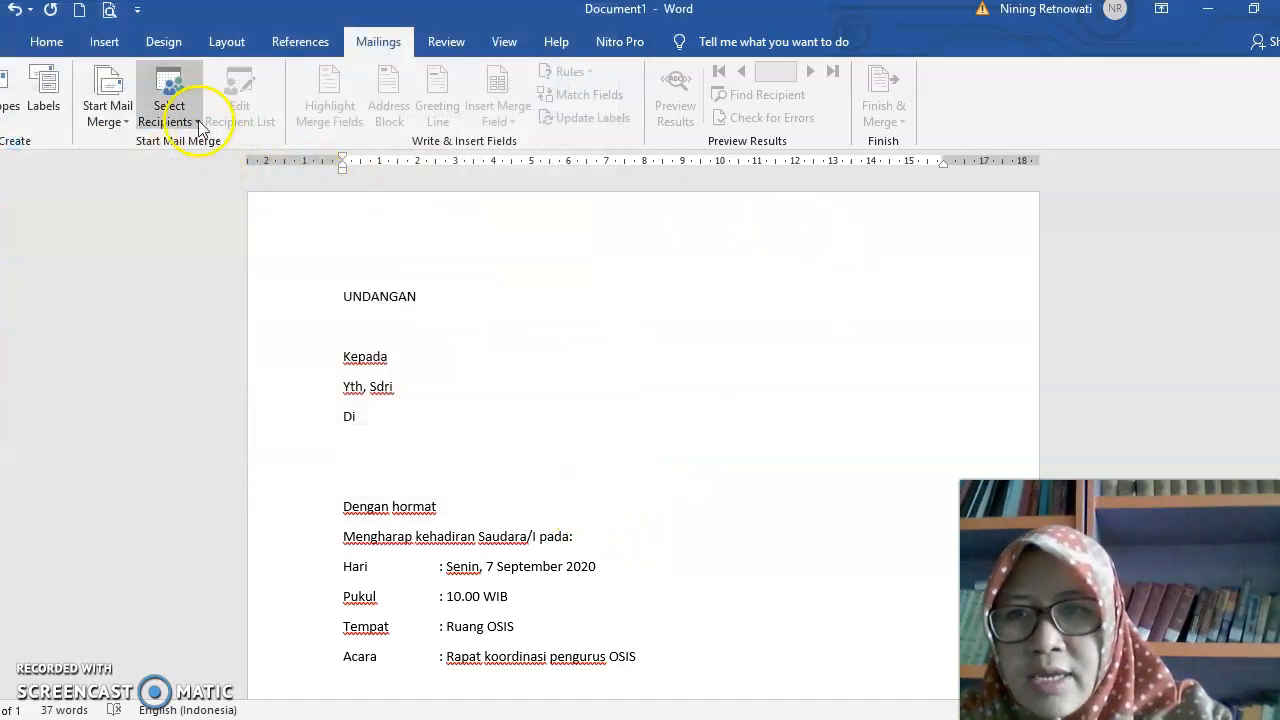
- Start a new typed recipient list and open its column customization, placed so that the address list columns stay visible
{"action": "left_click", "coordinate": [198, 120]}
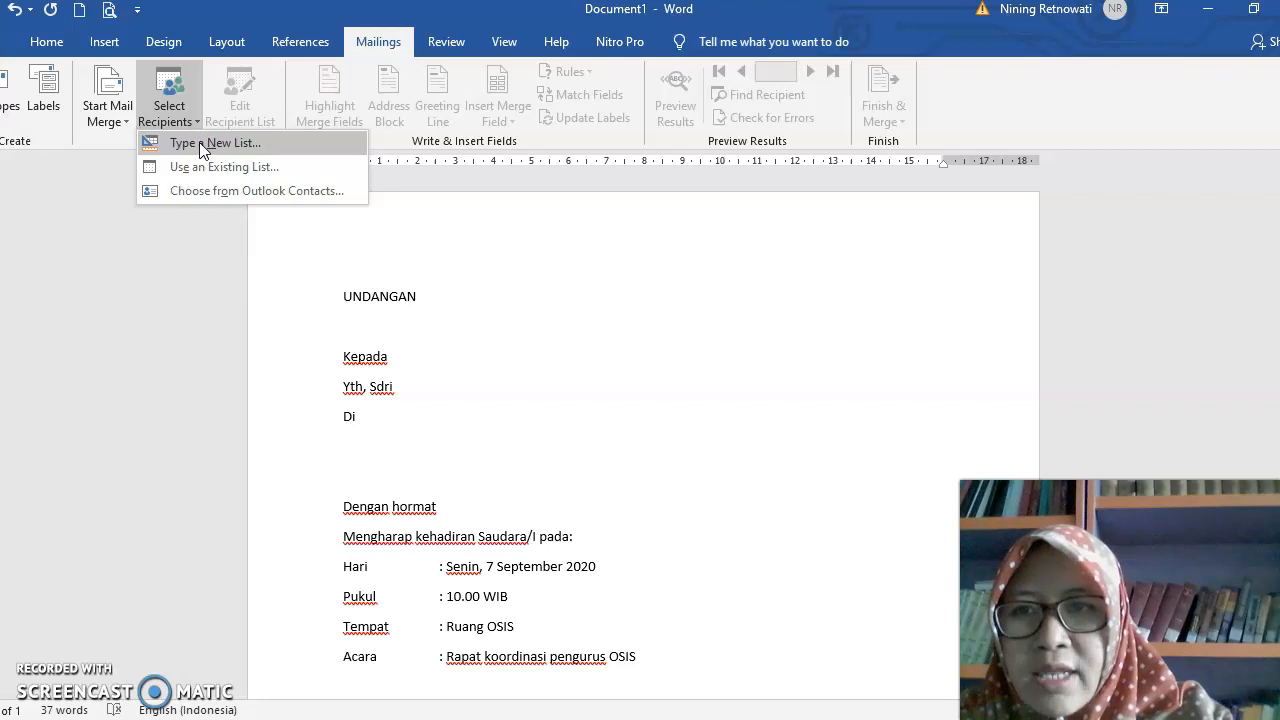
{"action": "left_click", "coordinate": [204, 146]}
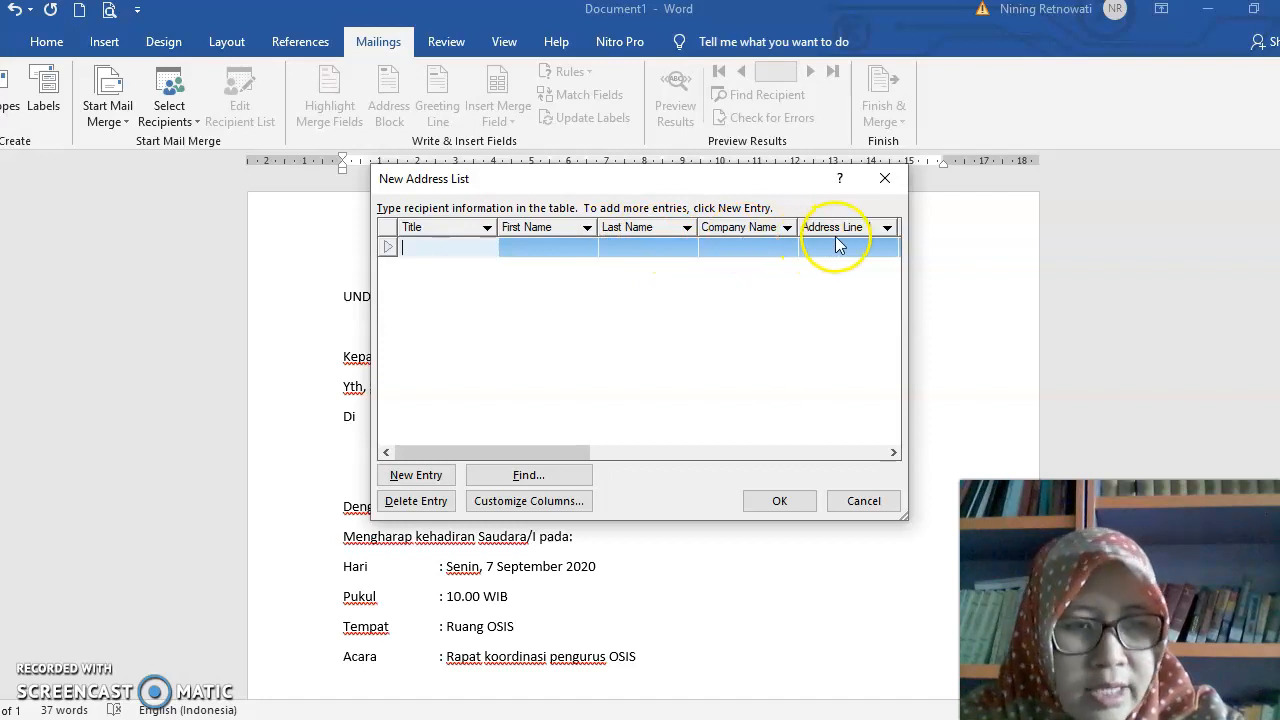
{"action": "left_click_drag", "start_coordinate": [768, 186], "coordinate": [910, 149]}
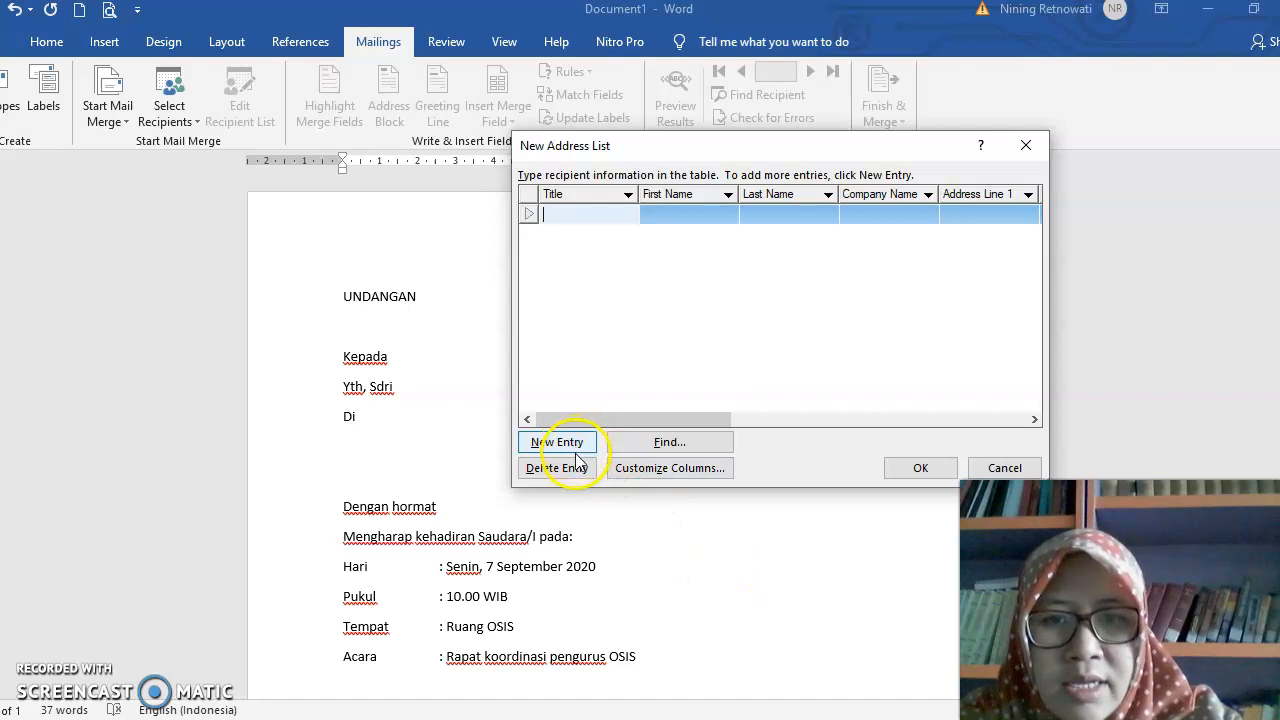
{"action": "left_click", "coordinate": [658, 470]}
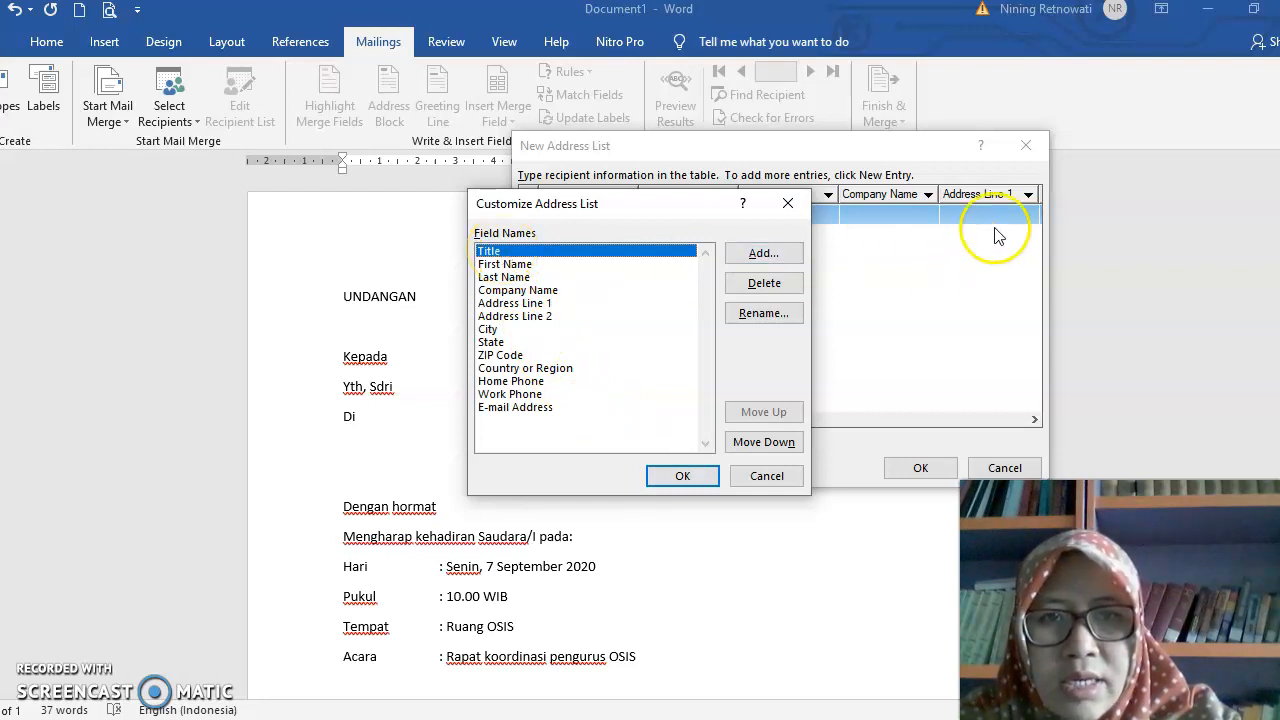
{"action": "left_click_drag", "start_coordinate": [690, 206], "coordinate": [822, 290]}
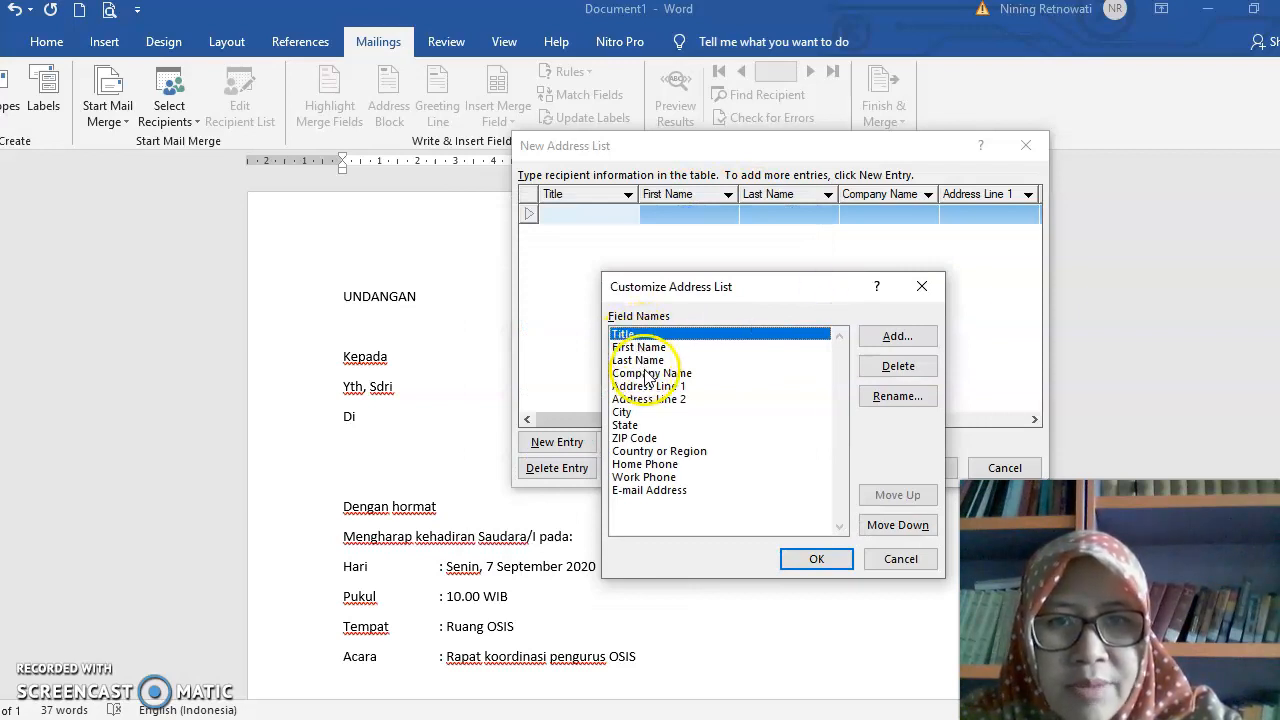
{"action": "left_click_drag", "start_coordinate": [760, 297], "coordinate": [734, 255]}
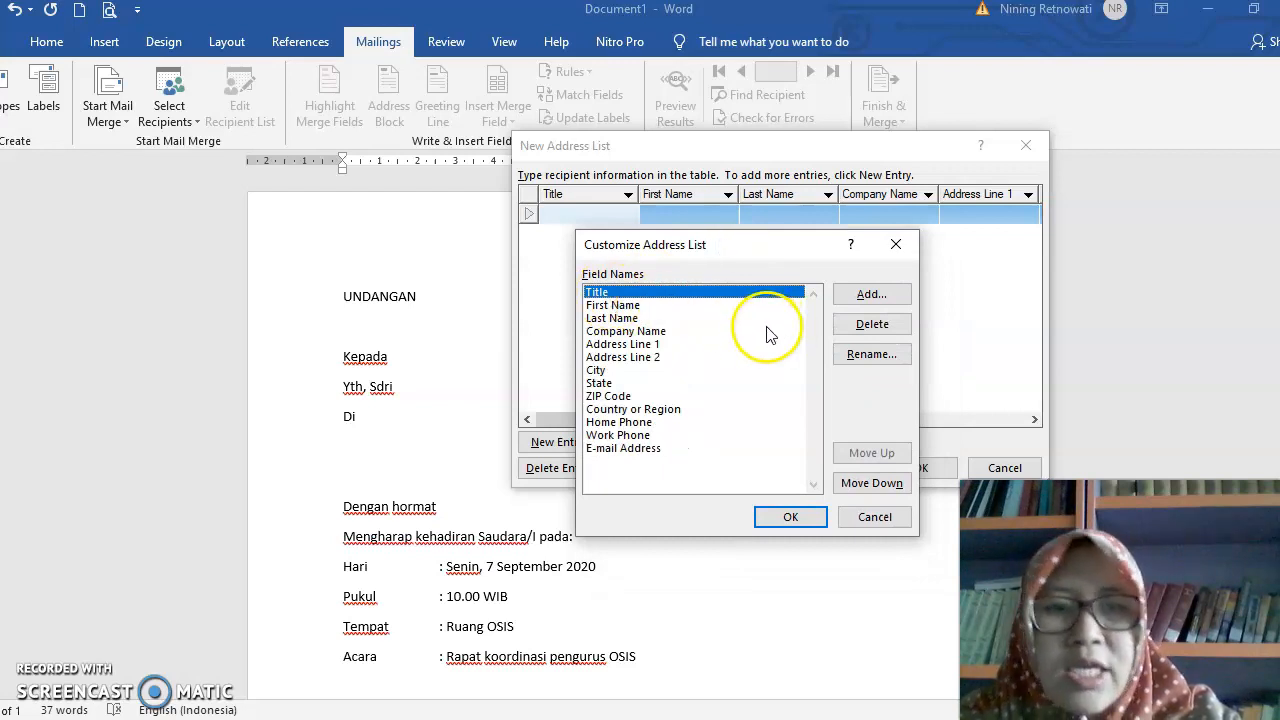
- Delete the Title and Last Name fields from the new address list
{"action": "left_click", "coordinate": [883, 325]}
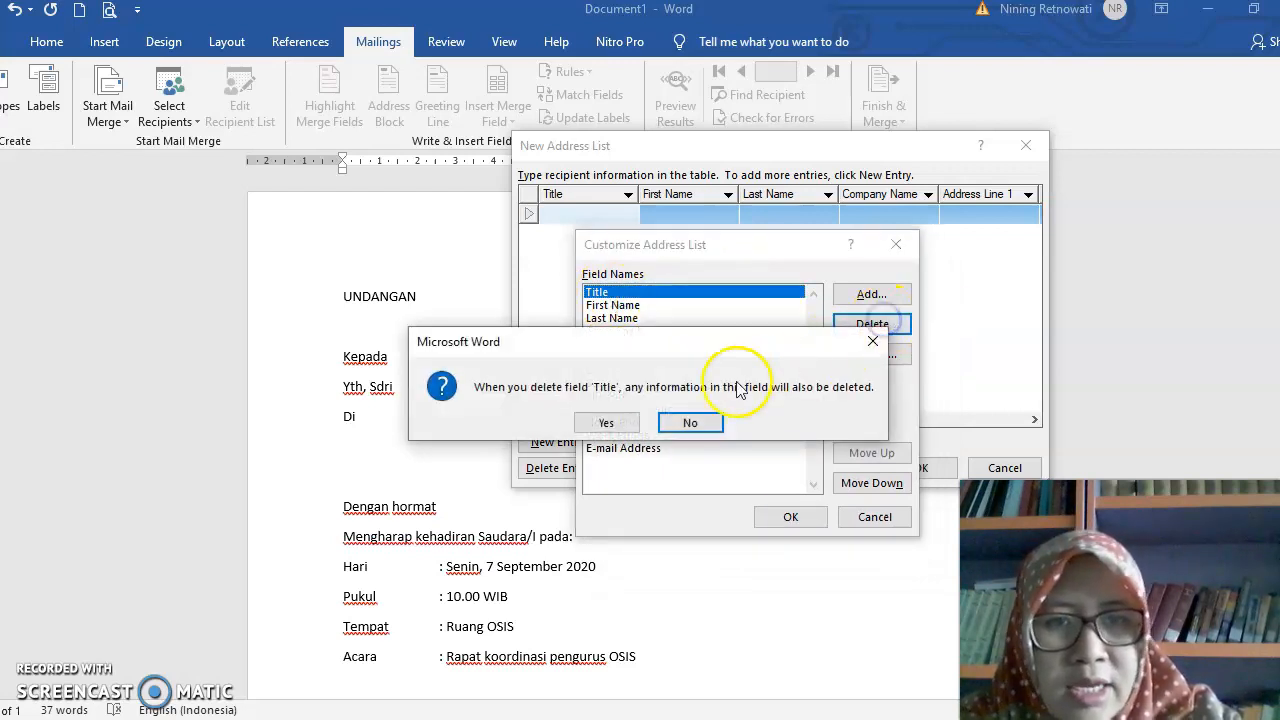
{"action": "left_click", "coordinate": [610, 421]}
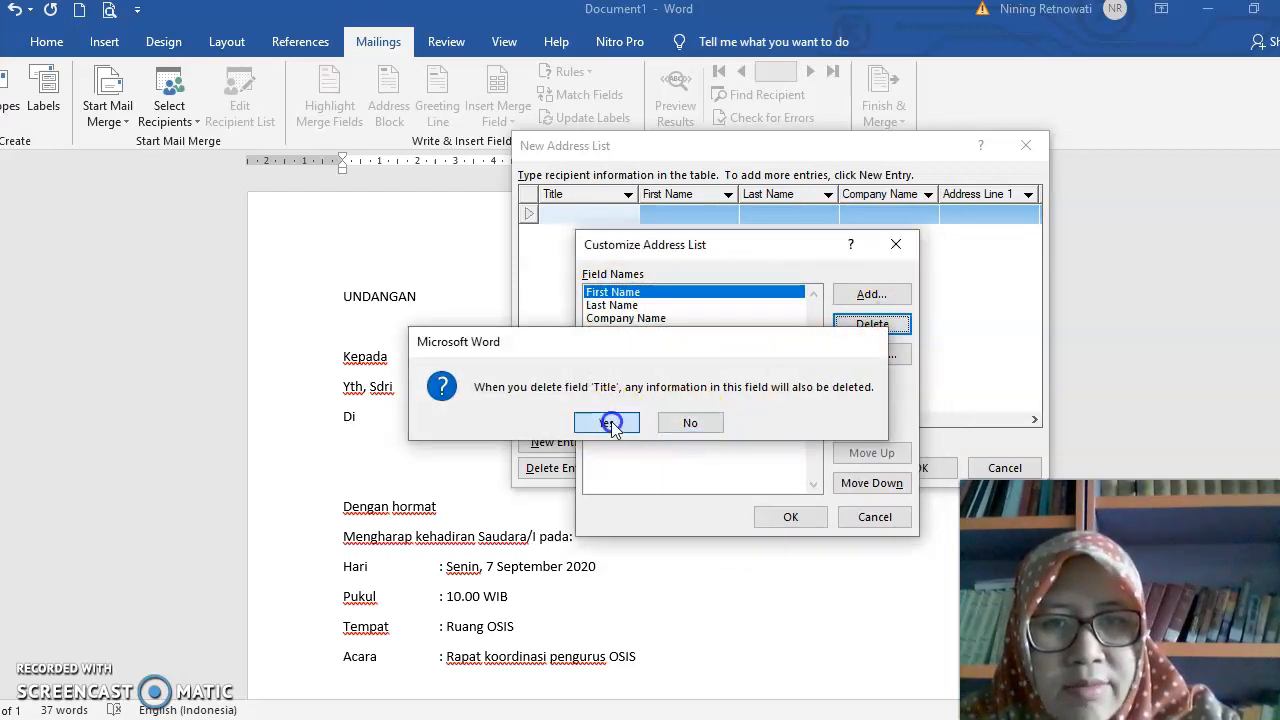
{"action": "left_click", "coordinate": [620, 305]}
{"action": "left_click", "coordinate": [855, 321]}
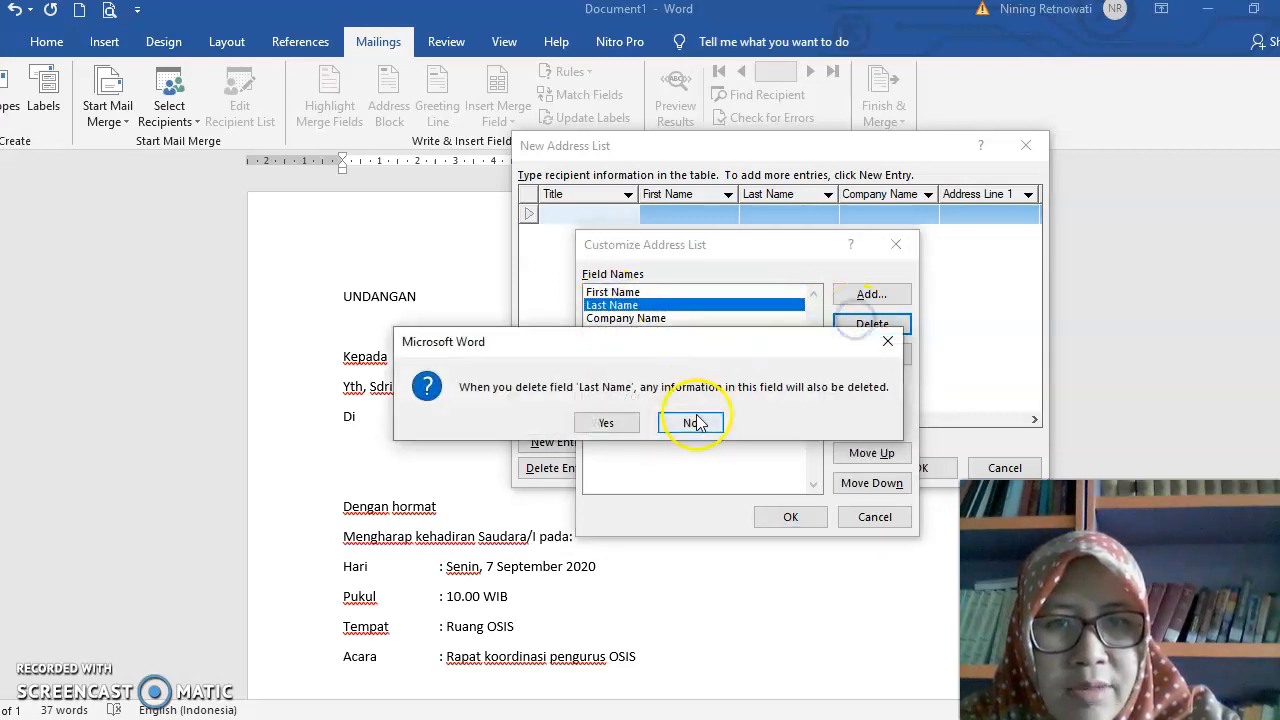
{"action": "left_click", "coordinate": [618, 421]}
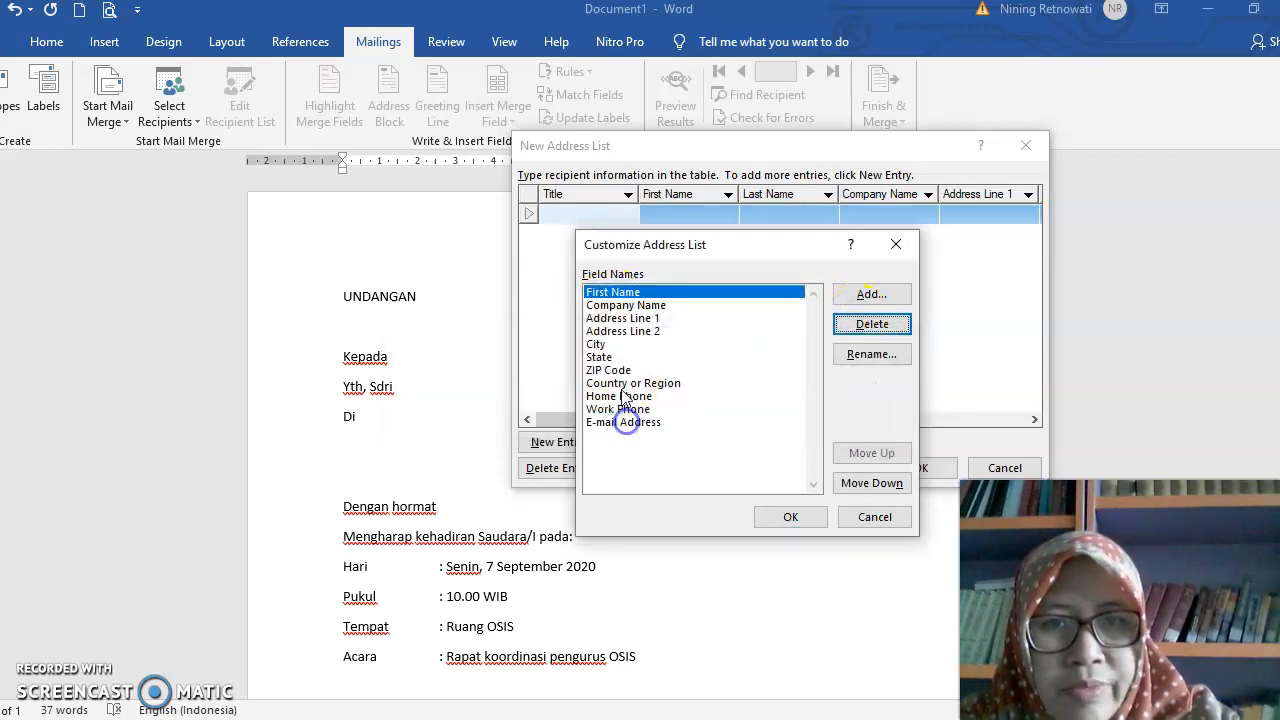
{"action": "left_click", "coordinate": [630, 306]}
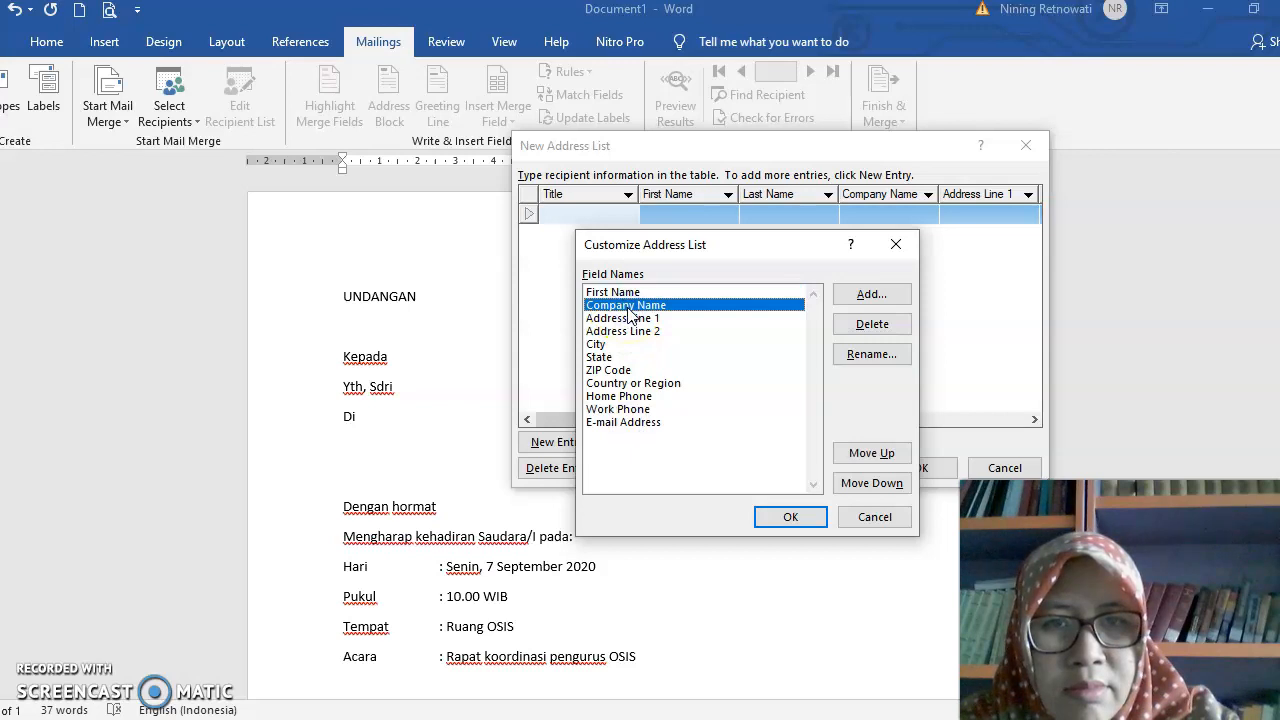
{"action": "left_click", "coordinate": [872, 324]}
{"action": "left_click", "coordinate": [616, 423]}
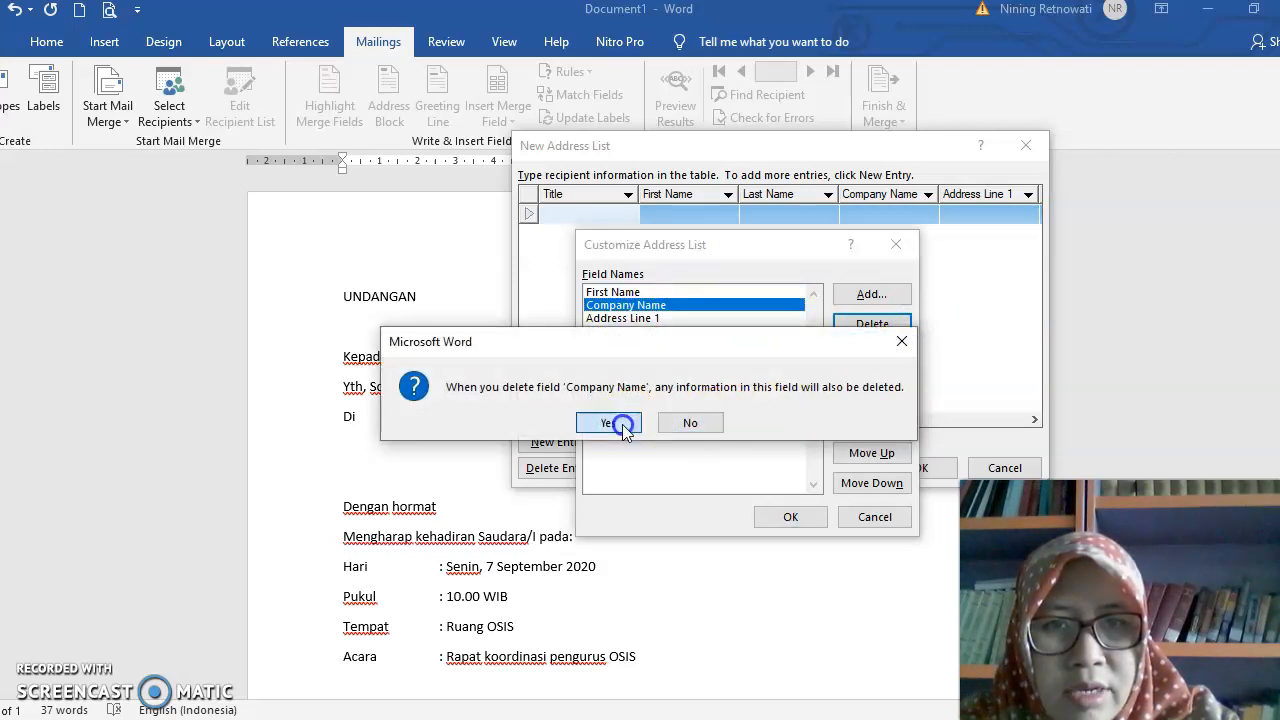
{"action": "left_click", "coordinate": [692, 423]}
- Delete the Address Line 2 and City fields from the address list
{"action": "left_click", "coordinate": [712, 332]}
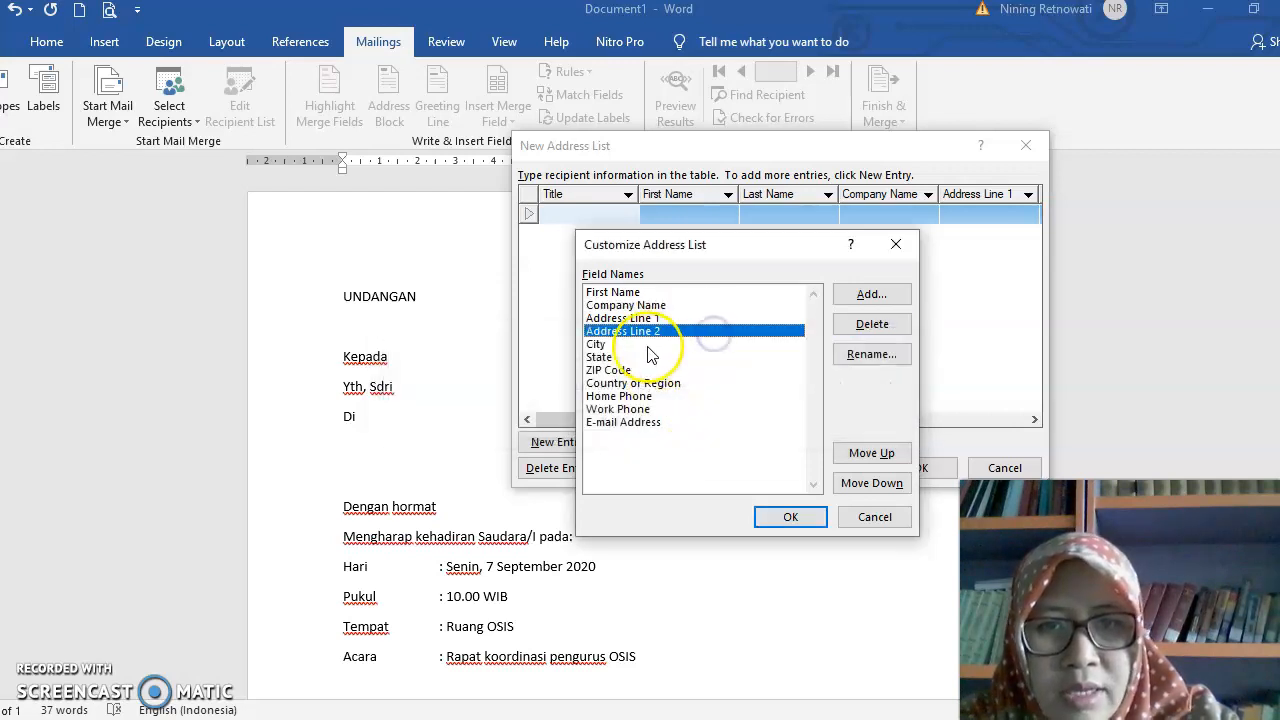
{"action": "left_click", "coordinate": [870, 324]}
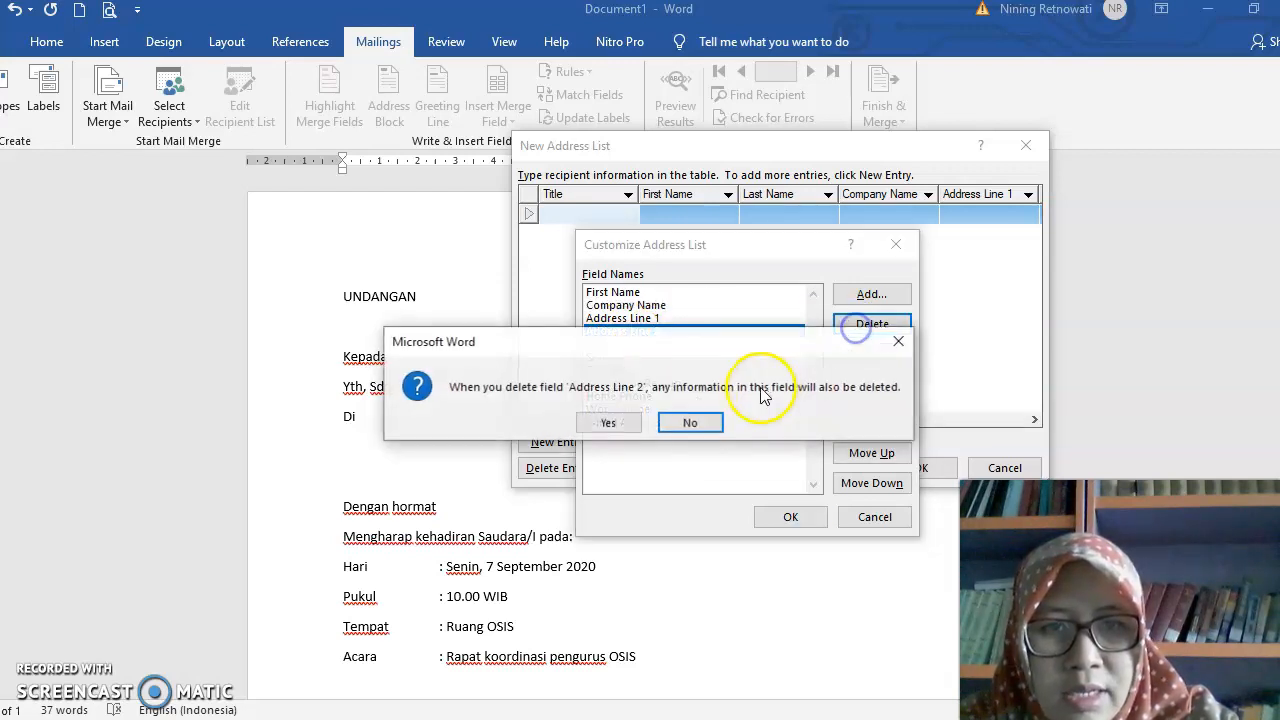
{"action": "left_click", "coordinate": [630, 421]}
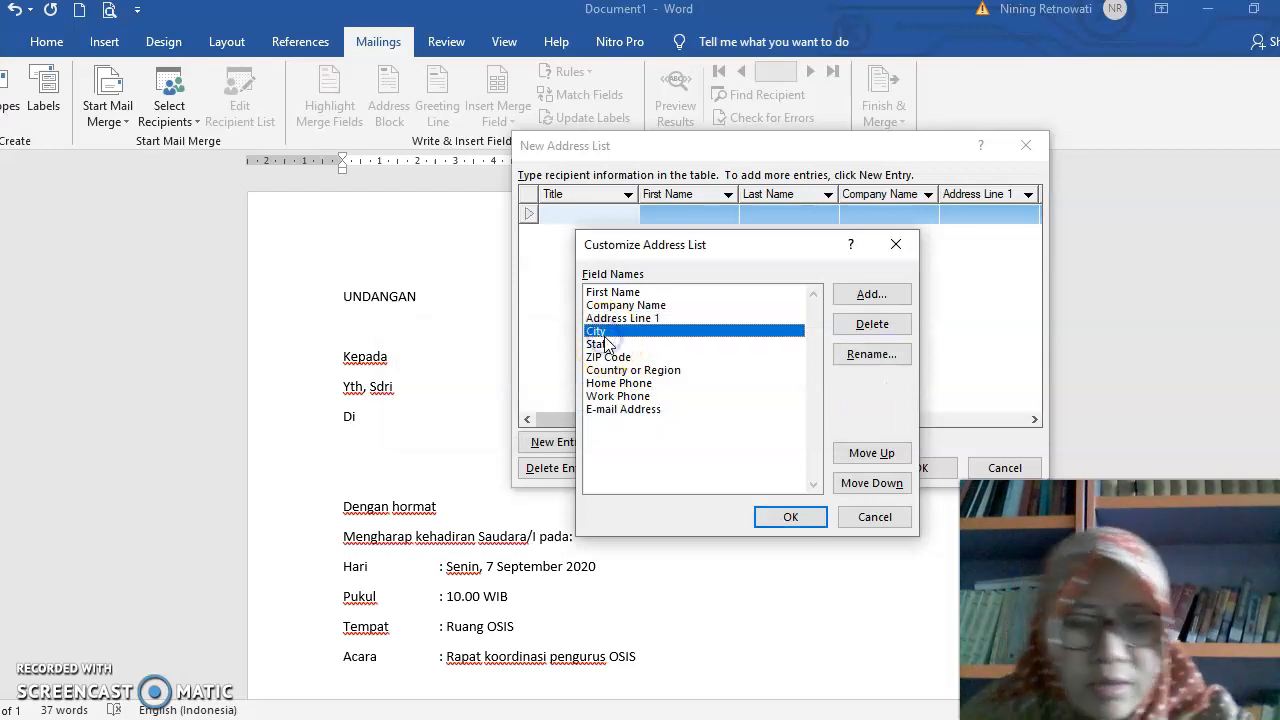
{"action": "key", "text": "Down"}
{"action": "key", "text": "Down"}
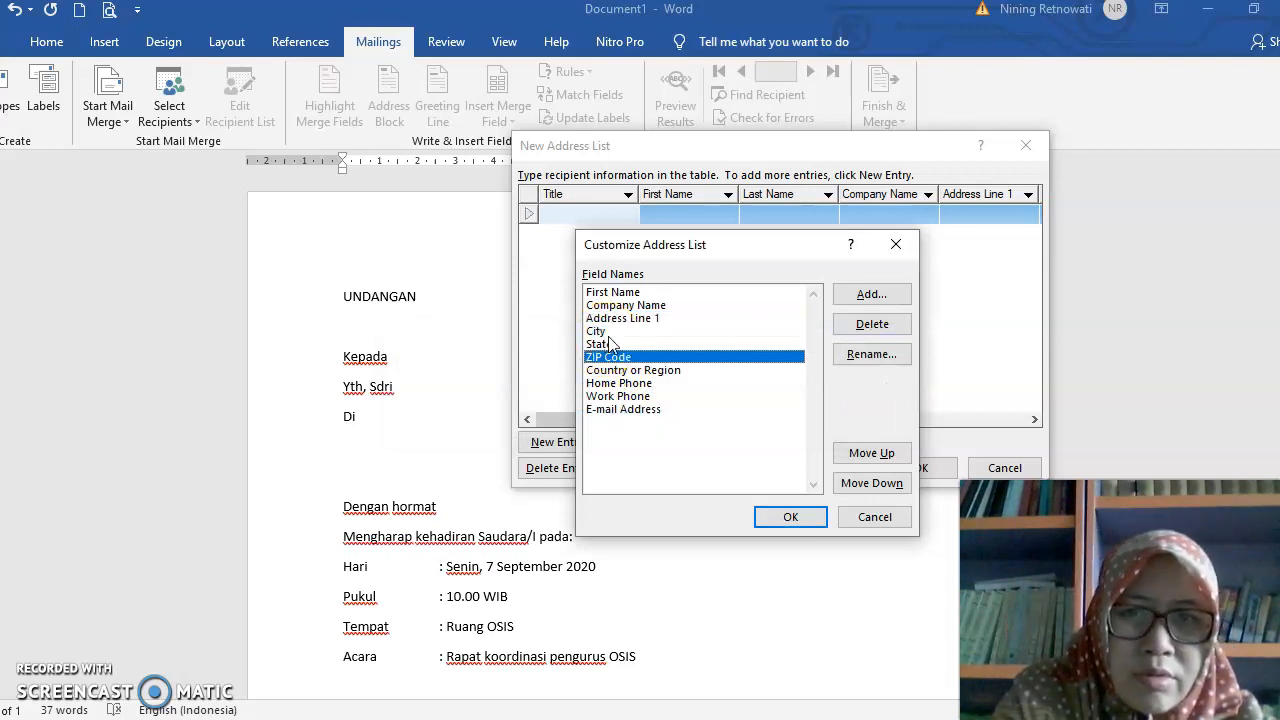
{"action": "left_click", "coordinate": [606, 331]}
{"action": "left_click", "coordinate": [866, 324]}
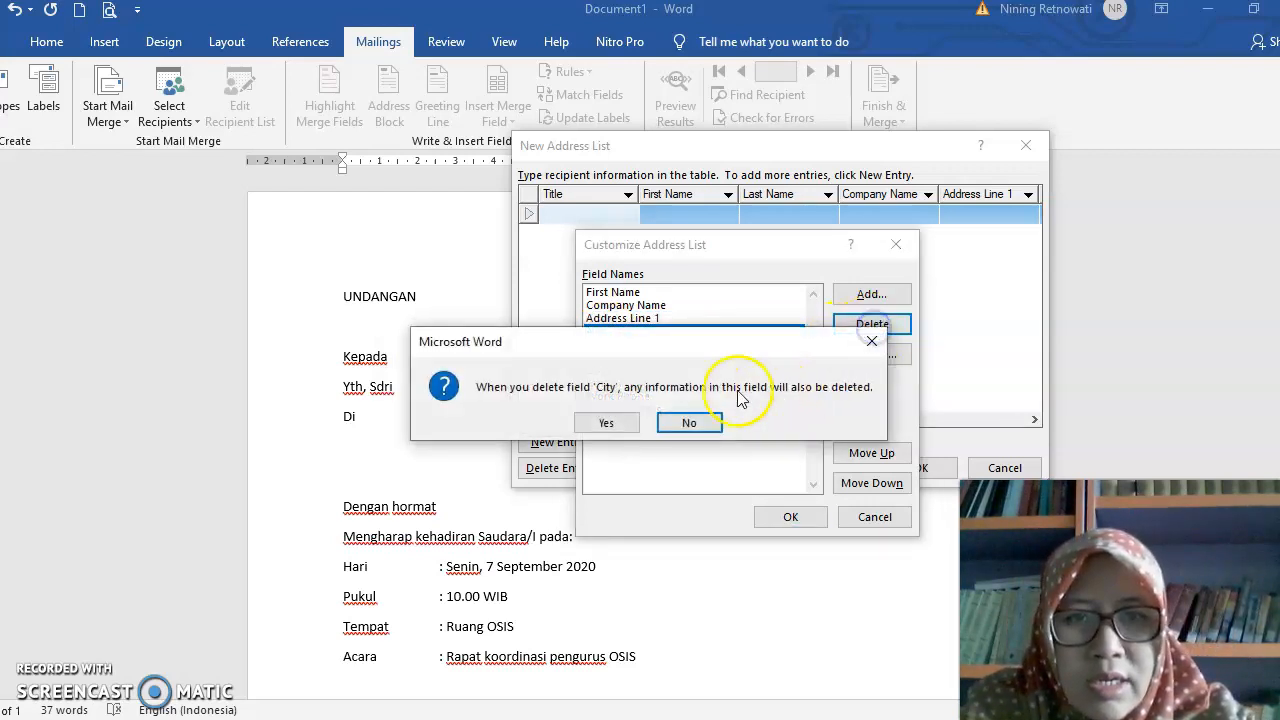
{"action": "left_click", "coordinate": [600, 423]}
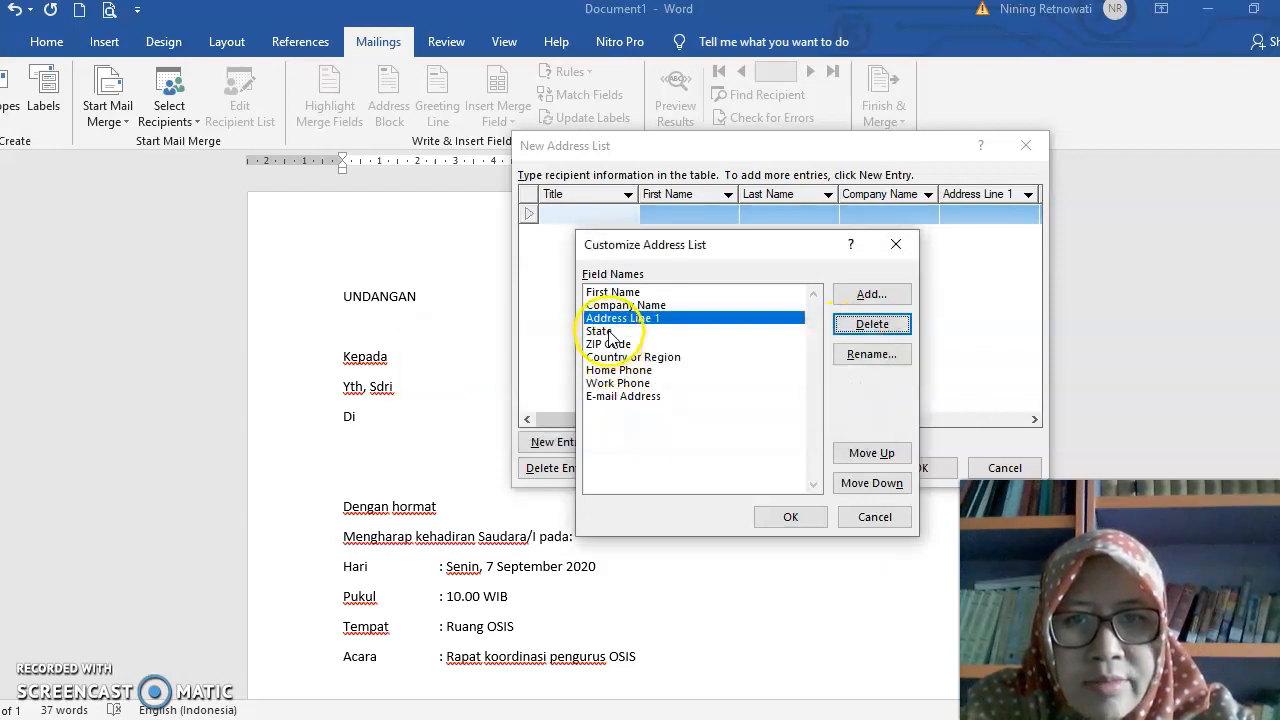
- Delete the State and ZIP Code fields from the address list
{"action": "left_click", "coordinate": [608, 332]}
{"action": "left_click", "coordinate": [871, 324]}
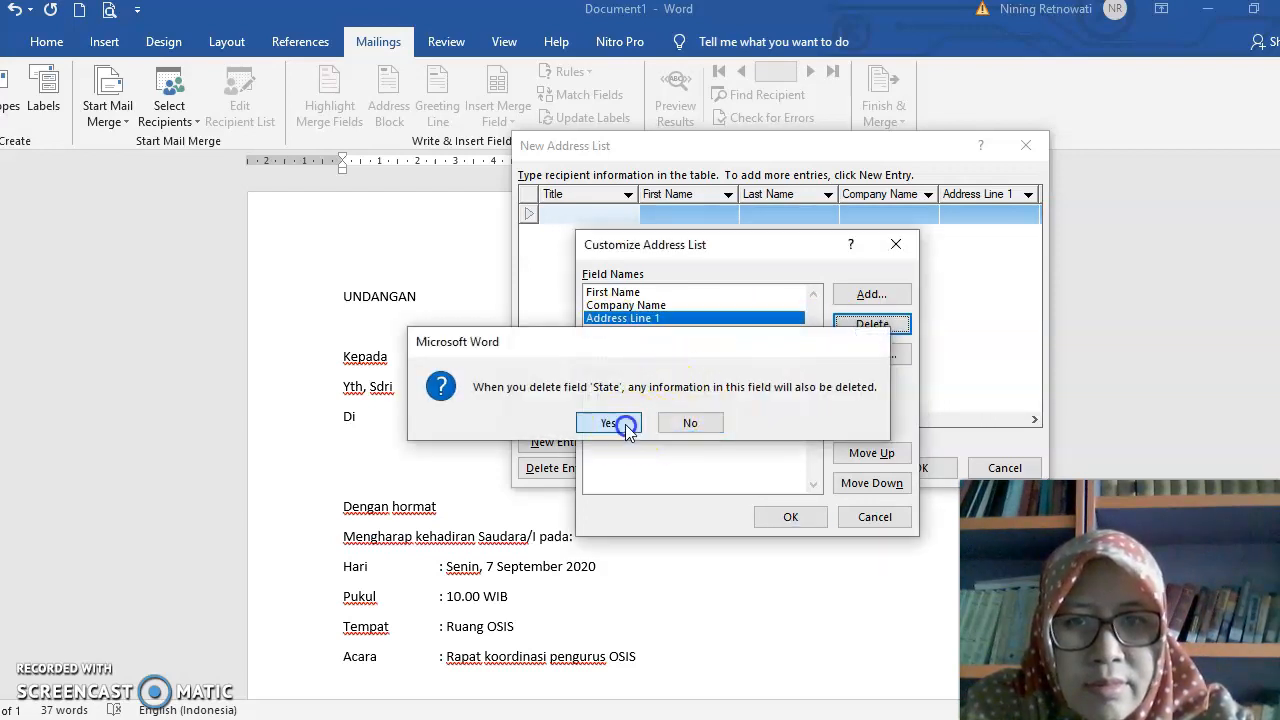
{"action": "left_click", "coordinate": [618, 423]}
{"action": "left_click", "coordinate": [614, 331]}
{"action": "left_click", "coordinate": [866, 324]}
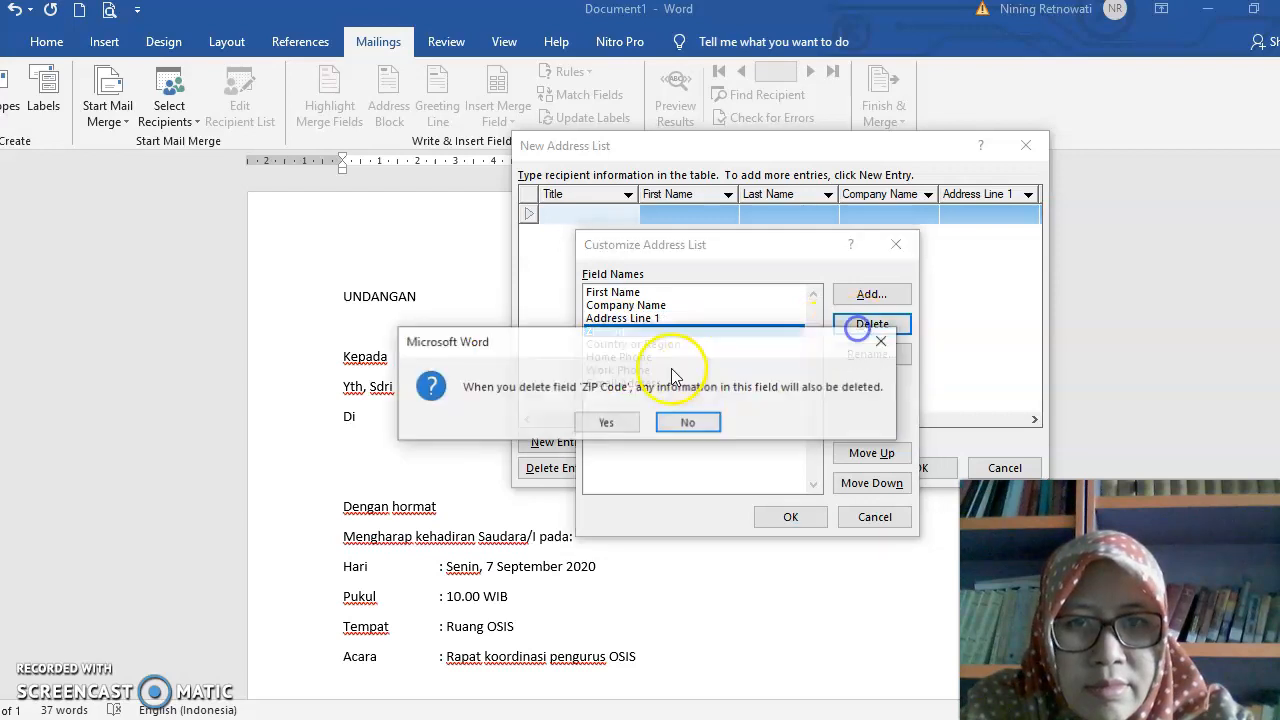
{"action": "left_click", "coordinate": [606, 422]}
- Delete the Home Phone, Country or Region and Address Line 1 fields from the address list
{"action": "left_click", "coordinate": [782, 344]}
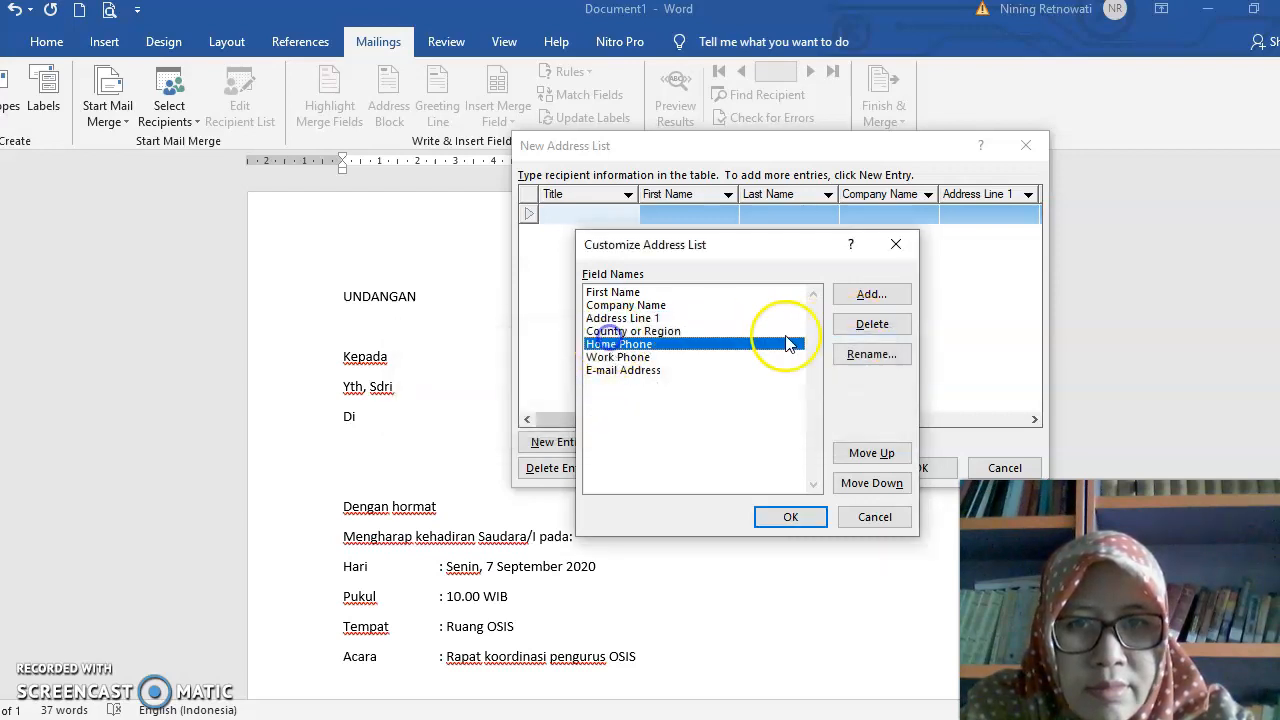
{"action": "left_click", "coordinate": [864, 326]}
{"action": "left_click", "coordinate": [625, 421]}
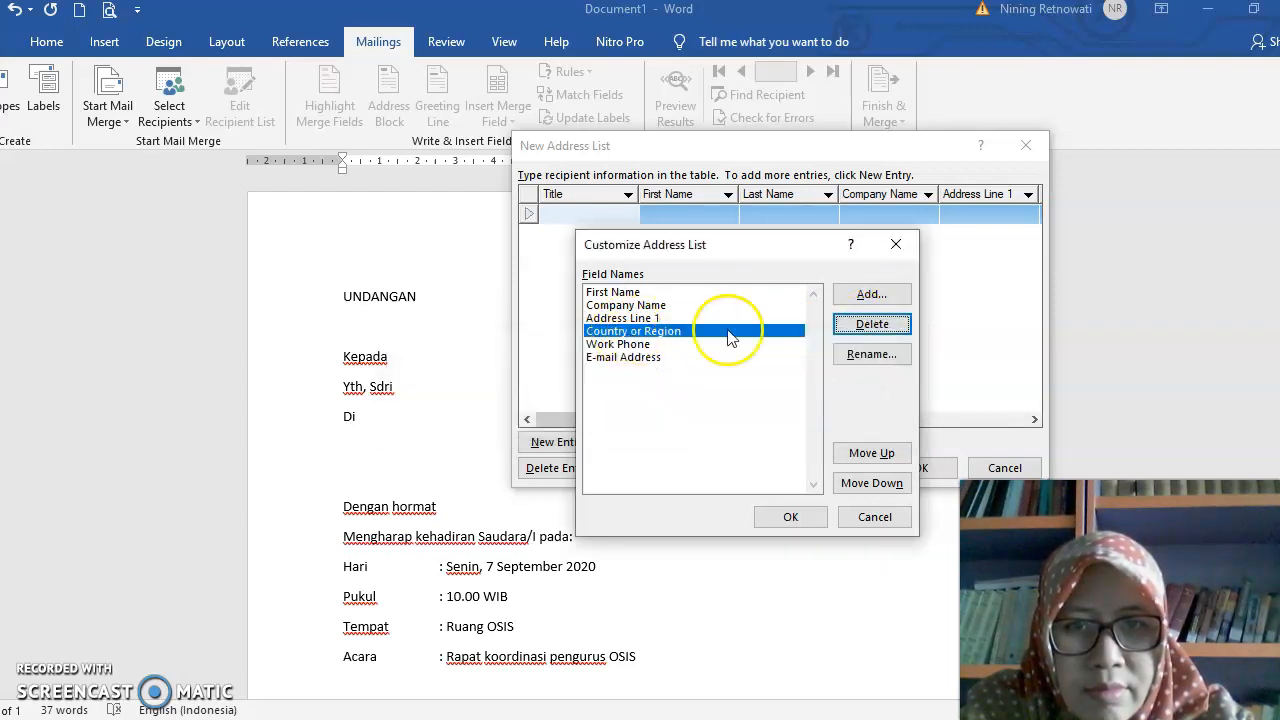
{"action": "left_click", "coordinate": [860, 326]}
{"action": "left_click", "coordinate": [615, 422]}
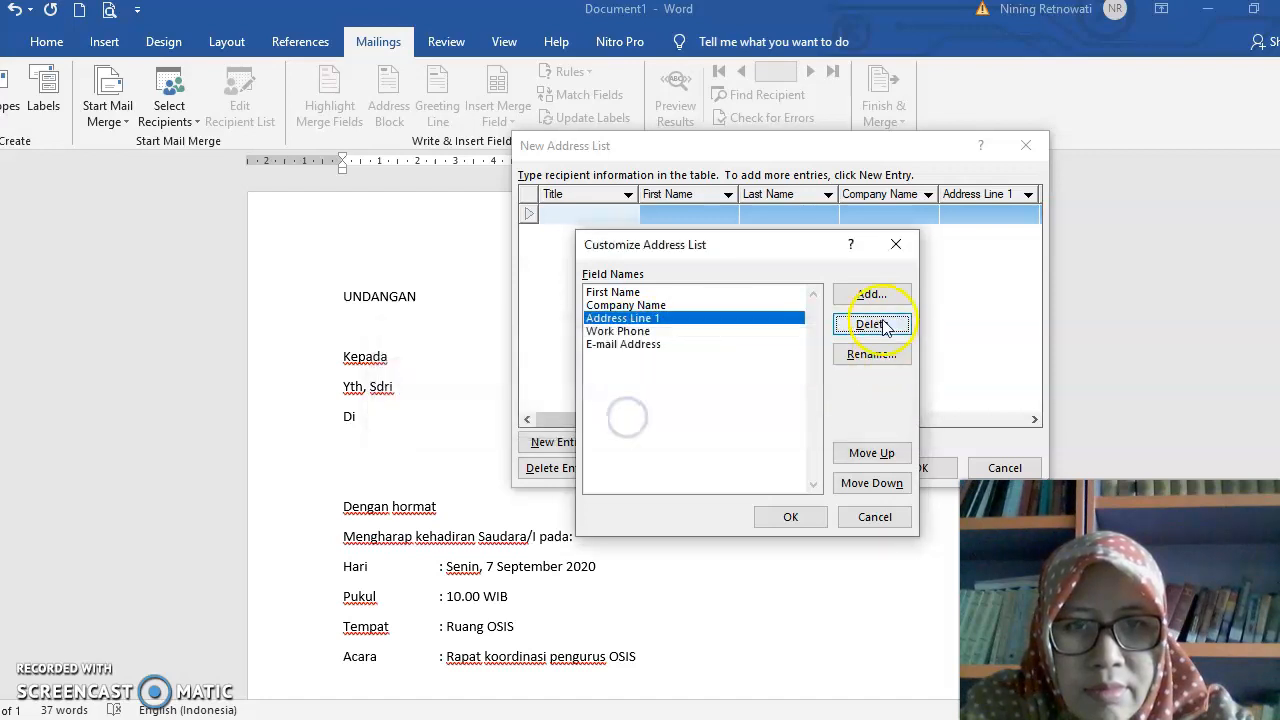
{"action": "left_click", "coordinate": [884, 327]}
{"action": "left_click", "coordinate": [620, 428]}
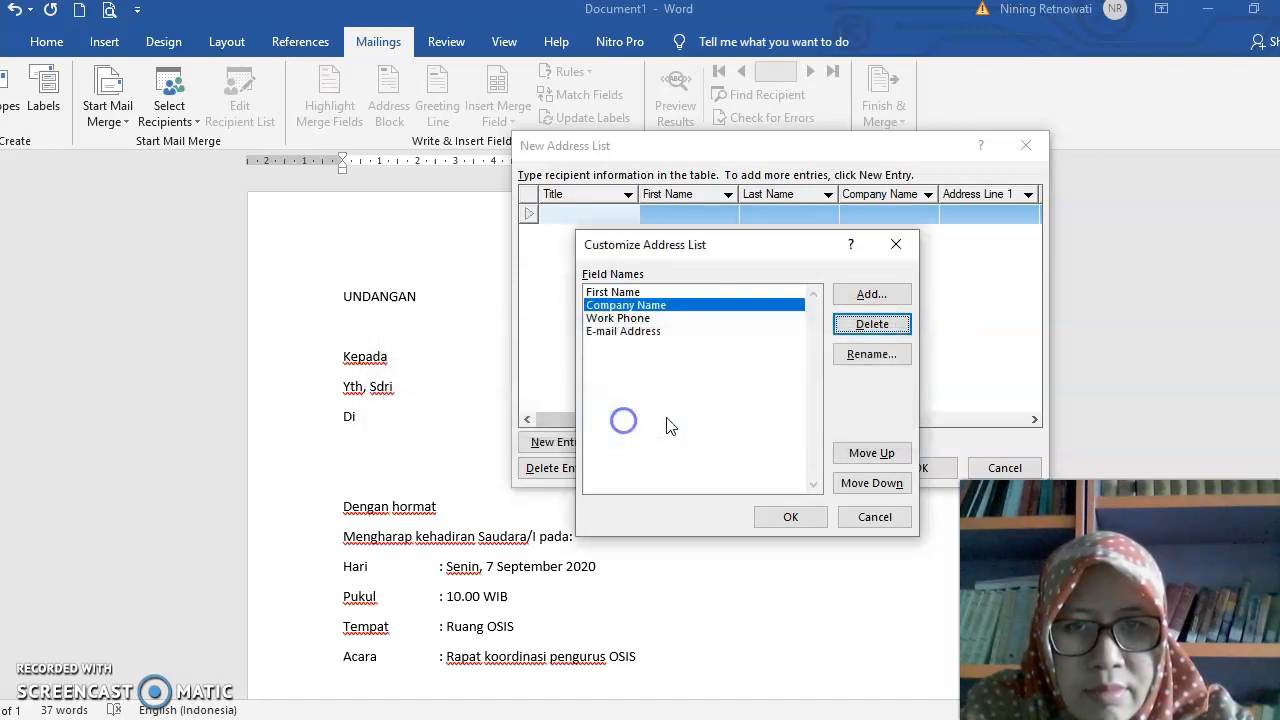
- Delete the E-mail Address and Work Phone fields, keeping only First Name and Company Name
{"action": "left_click", "coordinate": [640, 318]}
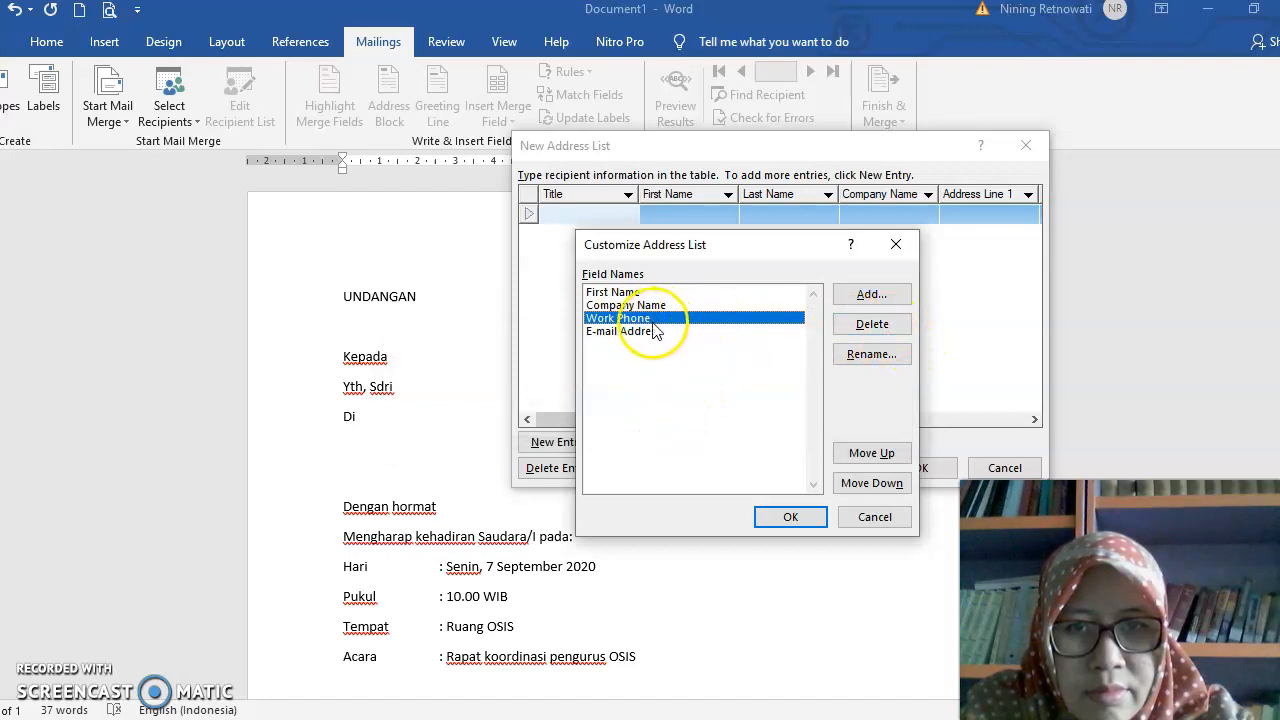
{"action": "left_click", "coordinate": [650, 331]}
{"action": "left_click", "coordinate": [866, 327]}
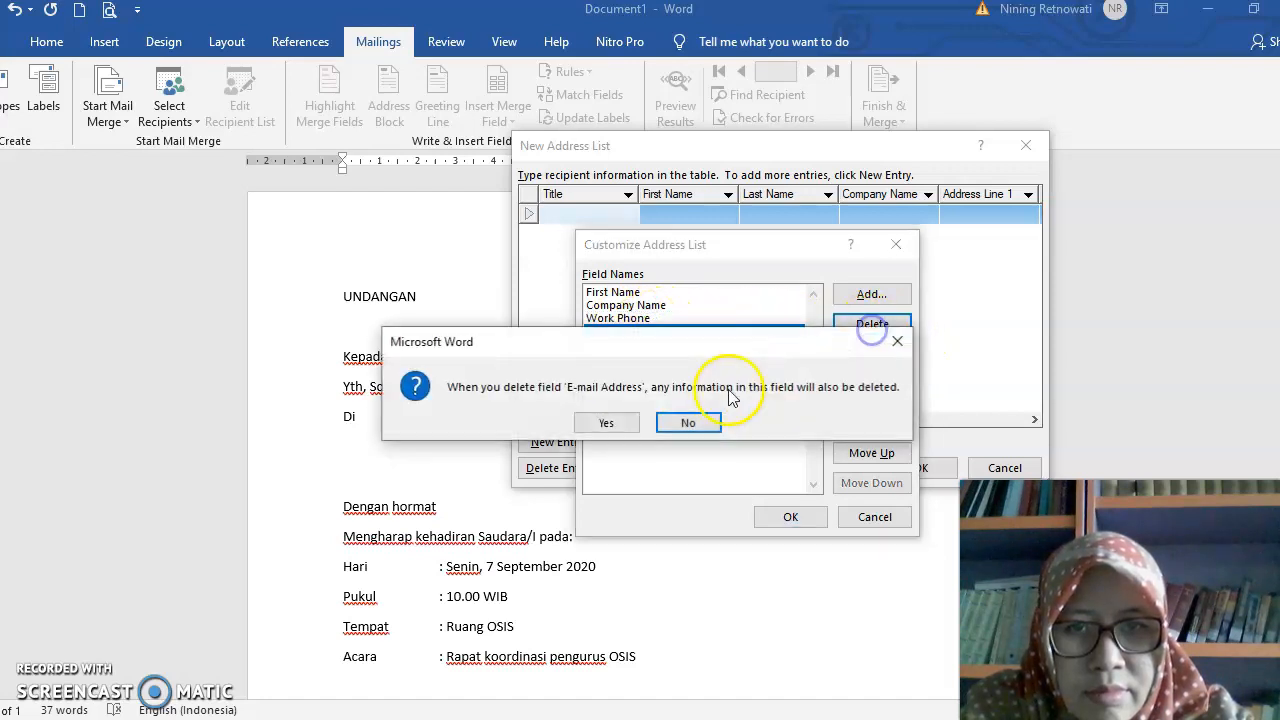
{"action": "left_click", "coordinate": [620, 428]}
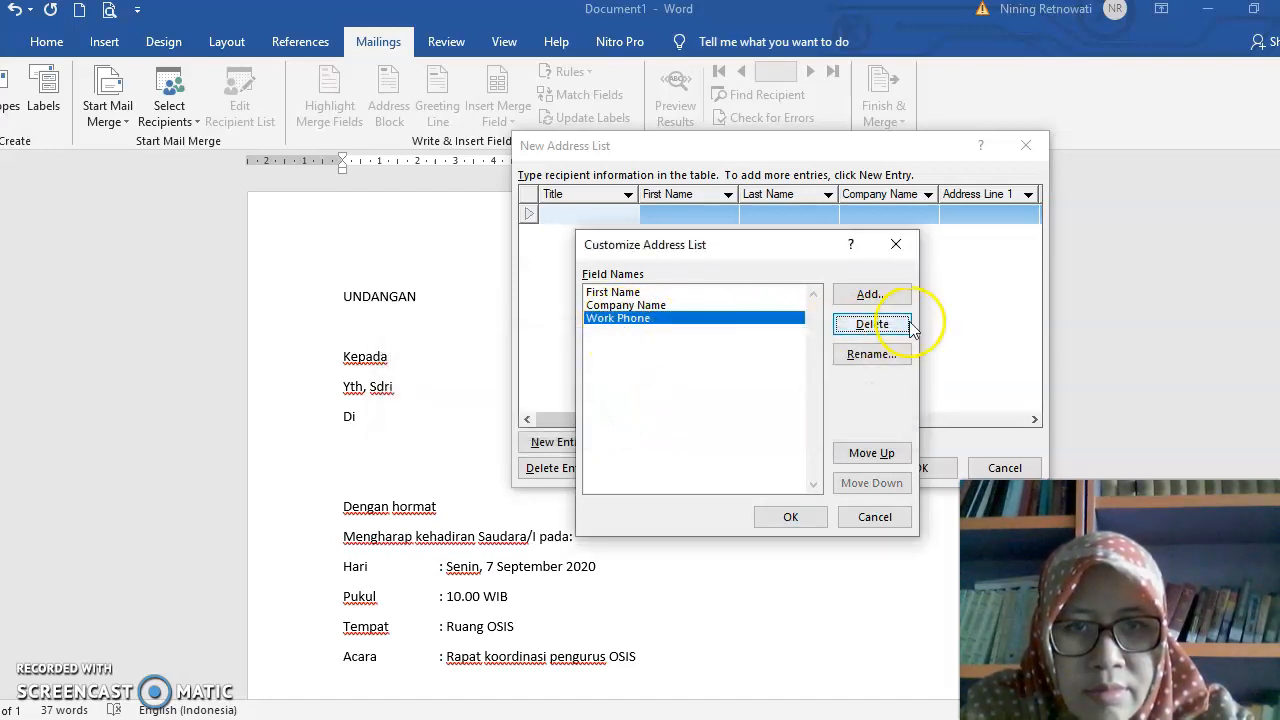
{"action": "left_click", "coordinate": [875, 325]}
{"action": "left_click", "coordinate": [617, 421]}
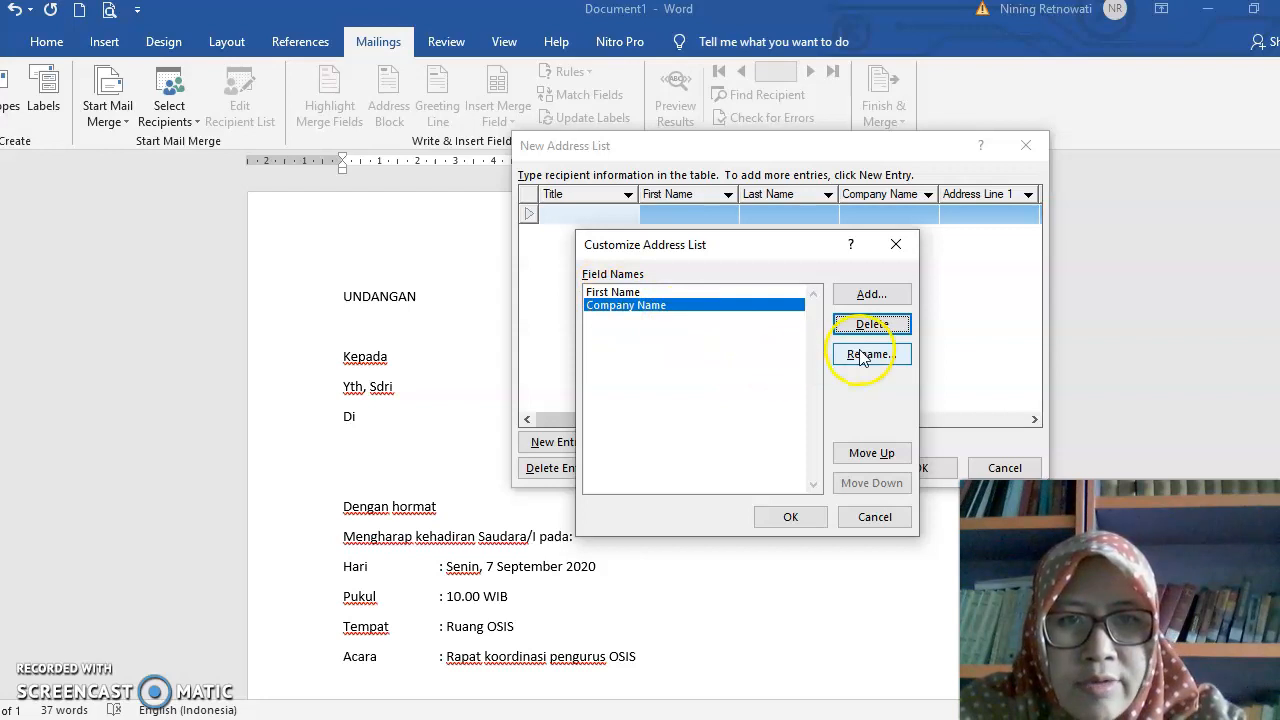
- Rename the First Name field of the address list to Nama
{"action": "left_click", "coordinate": [640, 293]}
{"action": "left_click", "coordinate": [872, 354]}
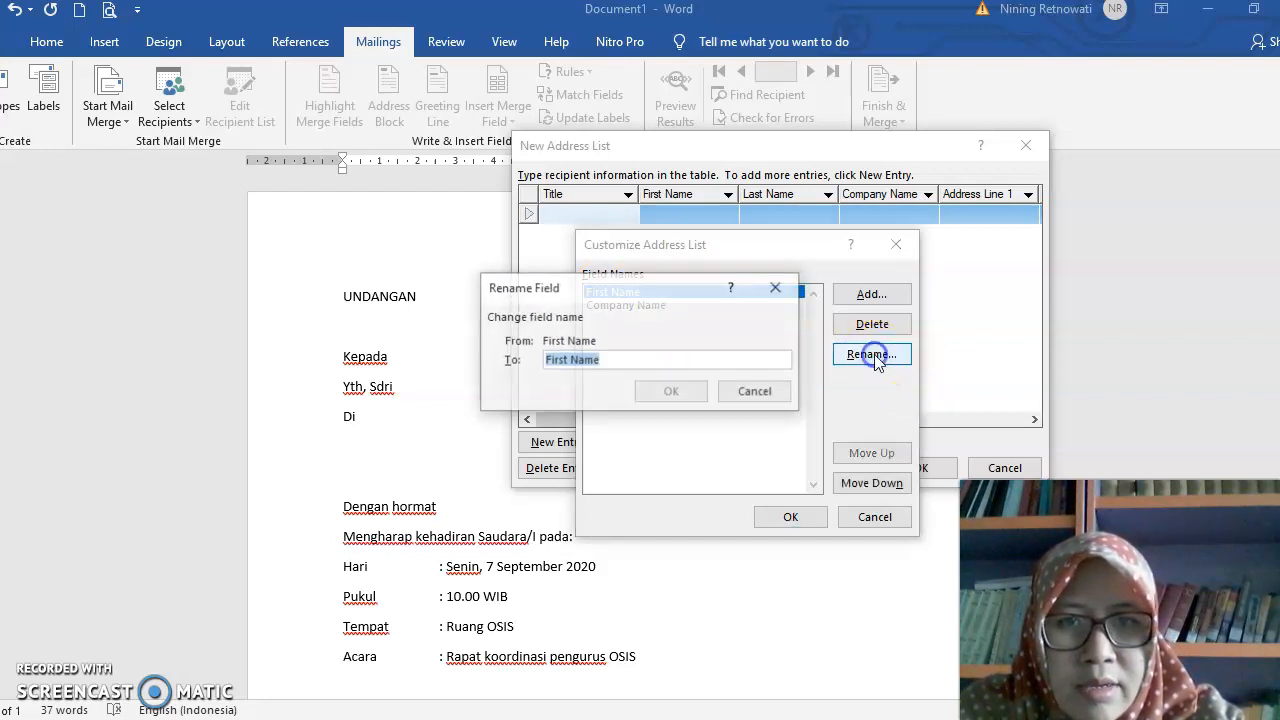
{"action": "type", "text": "Nama"}
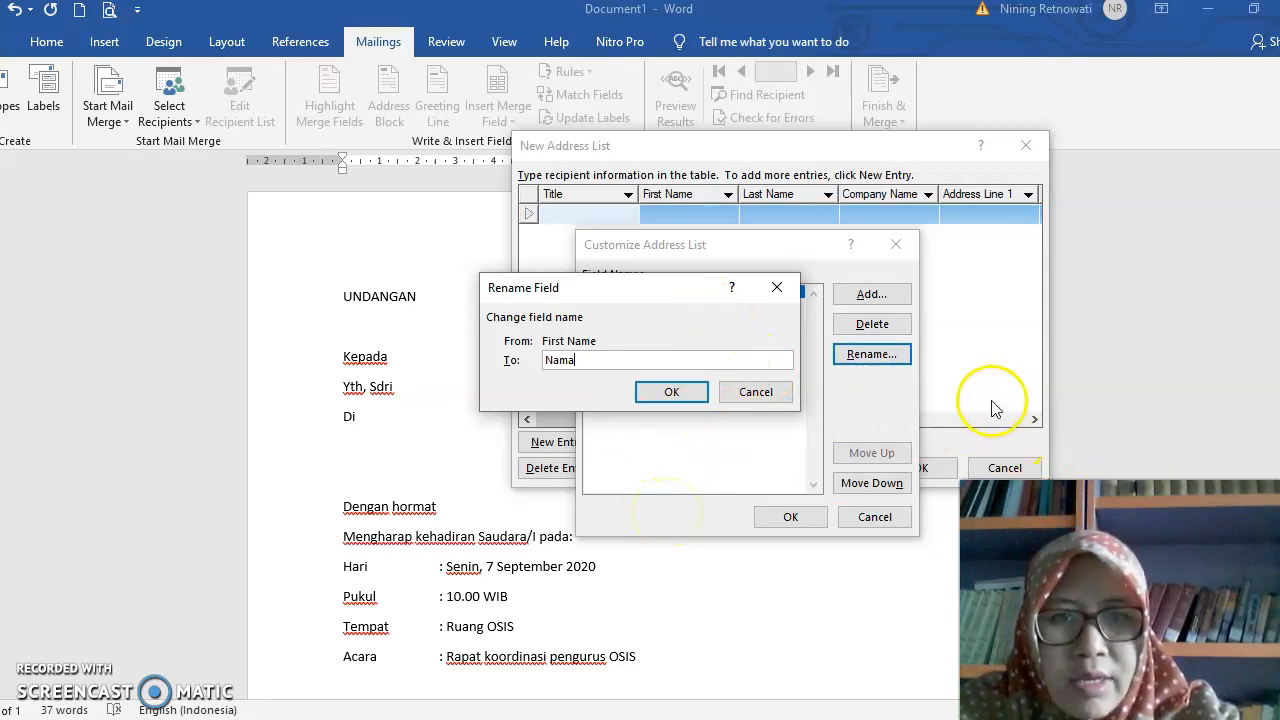
{"action": "left_click", "coordinate": [676, 392]}
- Rename the Company Name field of the address list to Kelas
{"action": "left_click", "coordinate": [630, 306]}
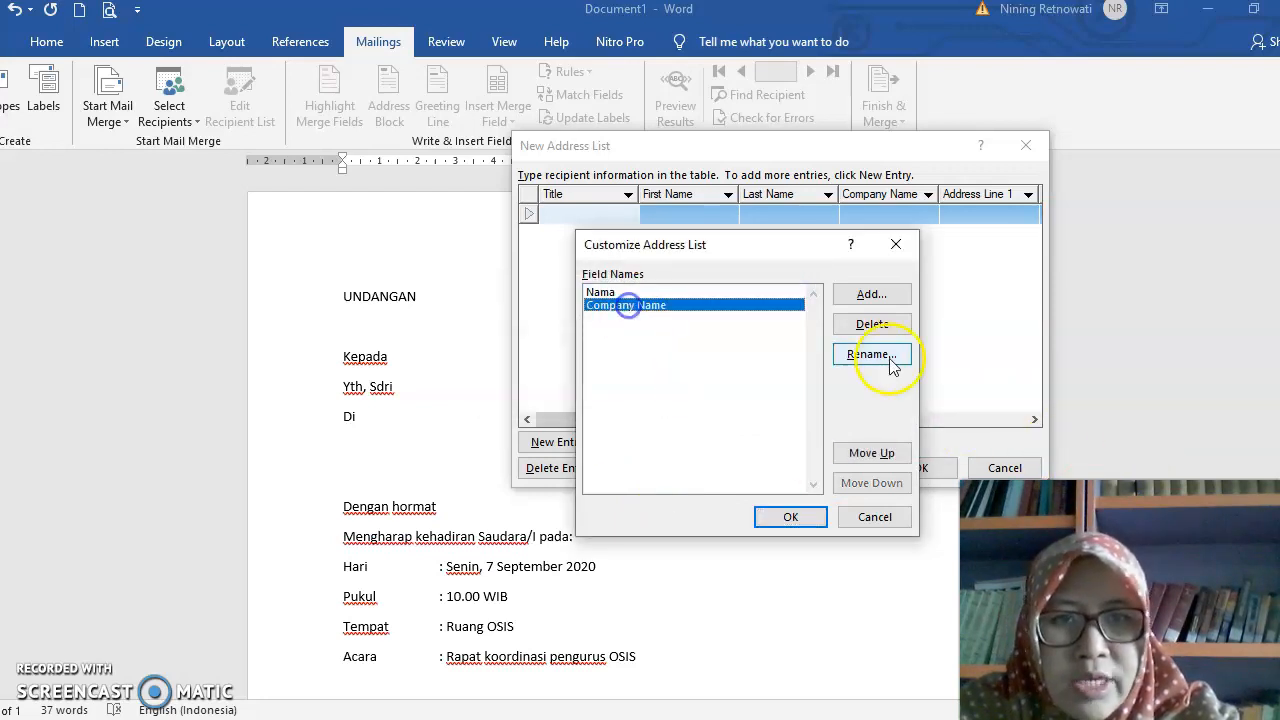
{"action": "left_click", "coordinate": [872, 356]}
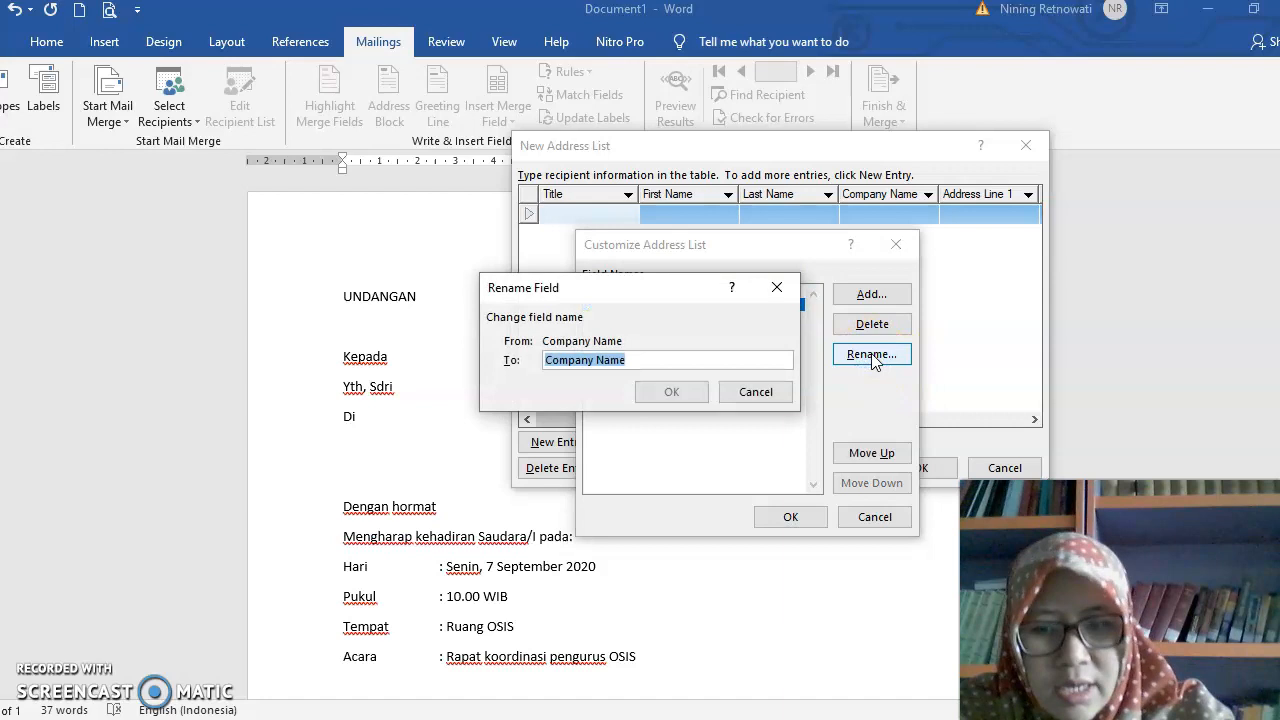
{"action": "type", "text": "K"}
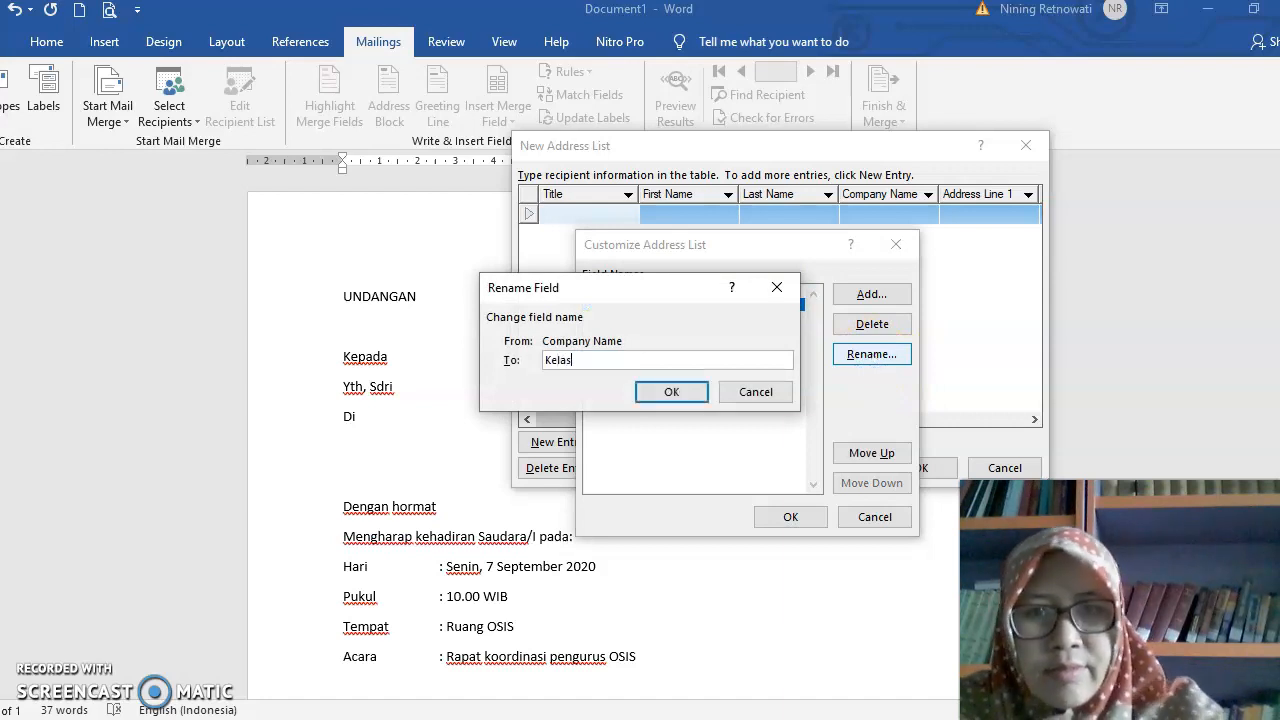
{"action": "type", "text": "elas"}
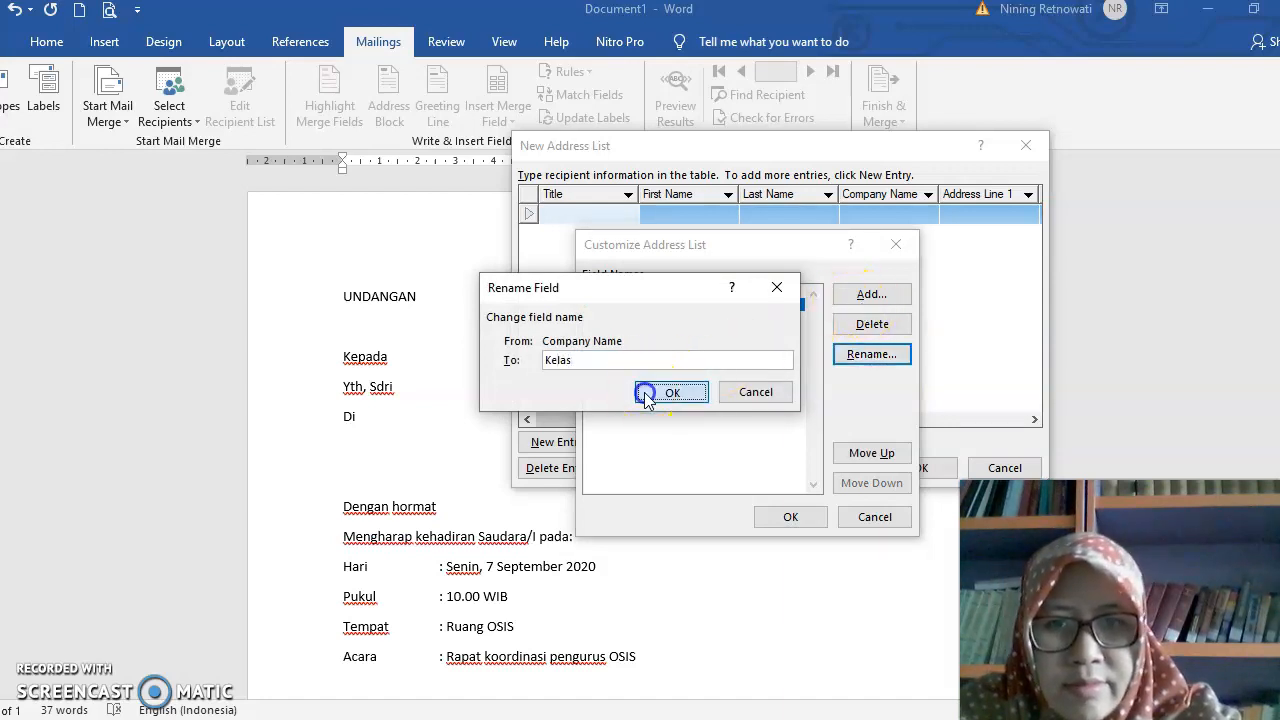
{"action": "left_click", "coordinate": [647, 394]}
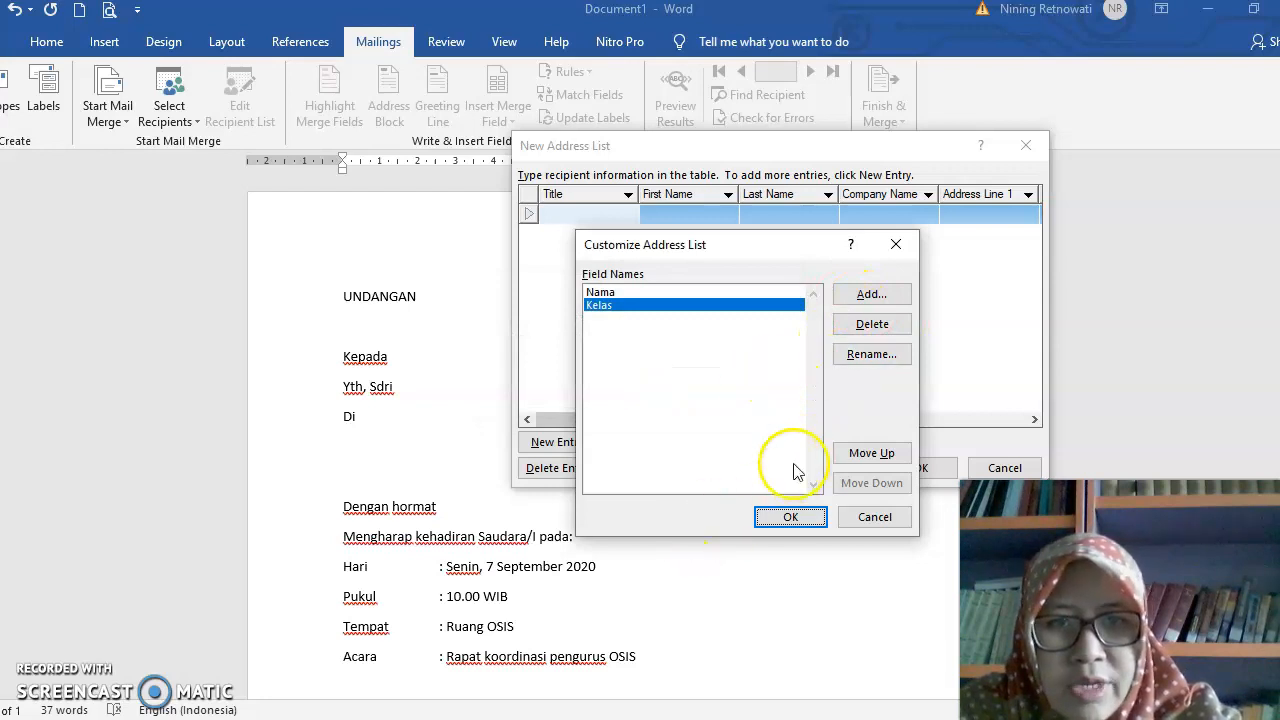
- Add a Sekolah field below Kelas and apply the customized columns to the address list
{"action": "left_click", "coordinate": [860, 296]}
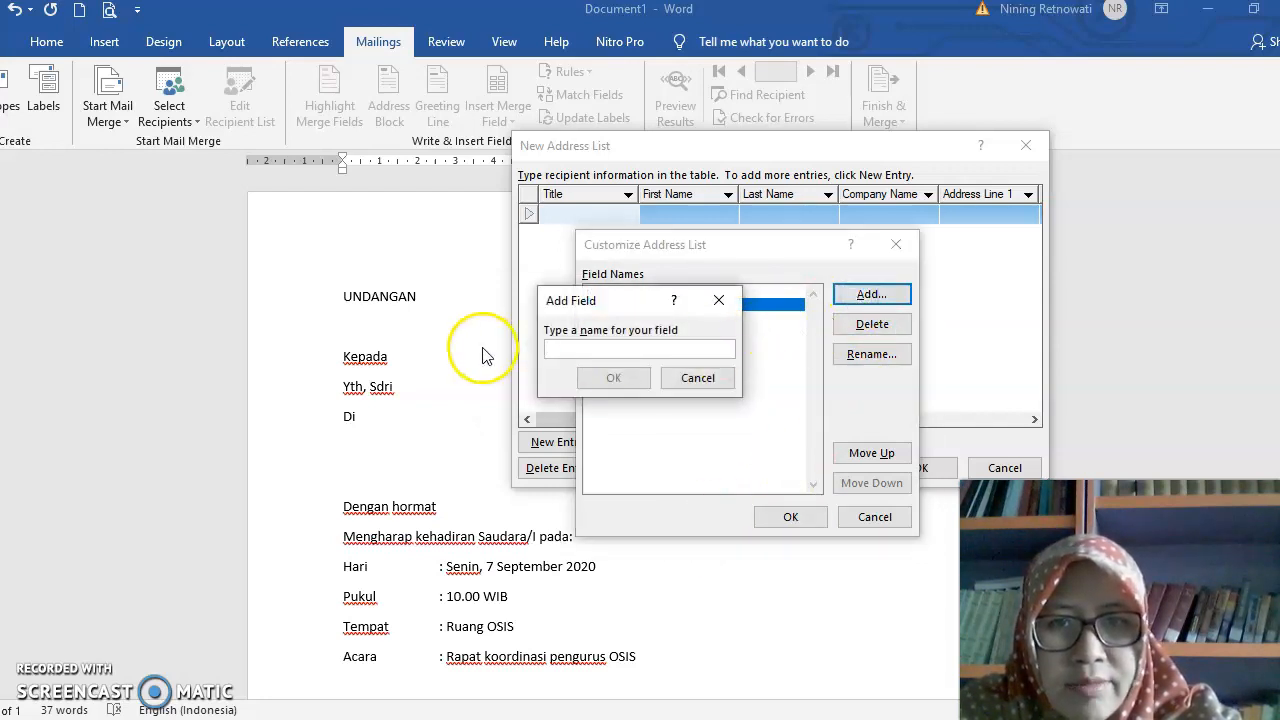
{"action": "type", "text": "Sekolah"}
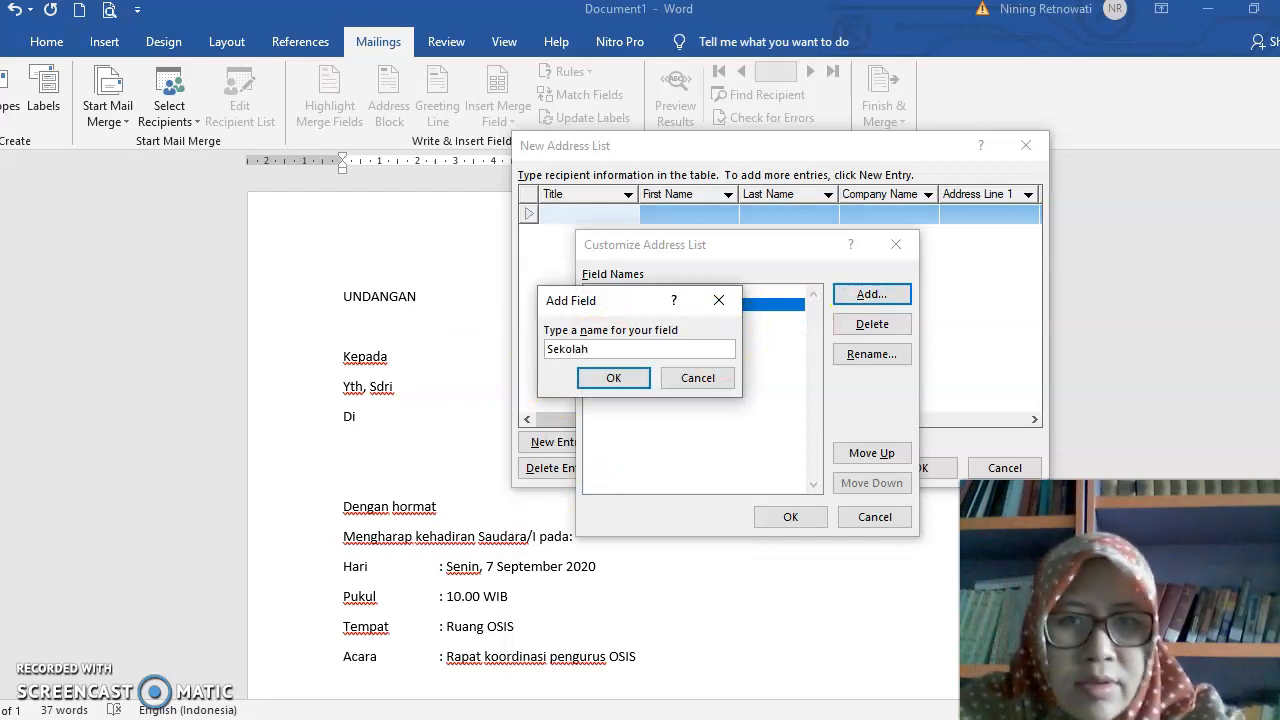
{"action": "left_click", "coordinate": [632, 376]}
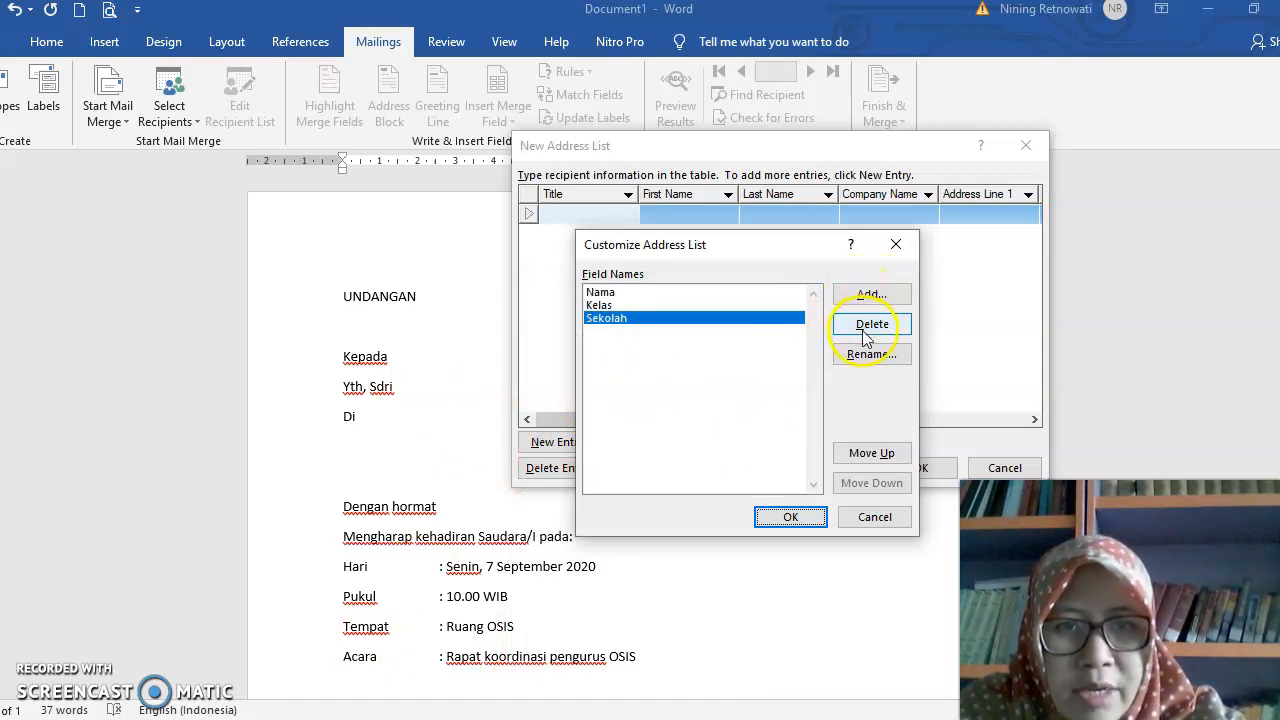
{"action": "left_click", "coordinate": [865, 455]}
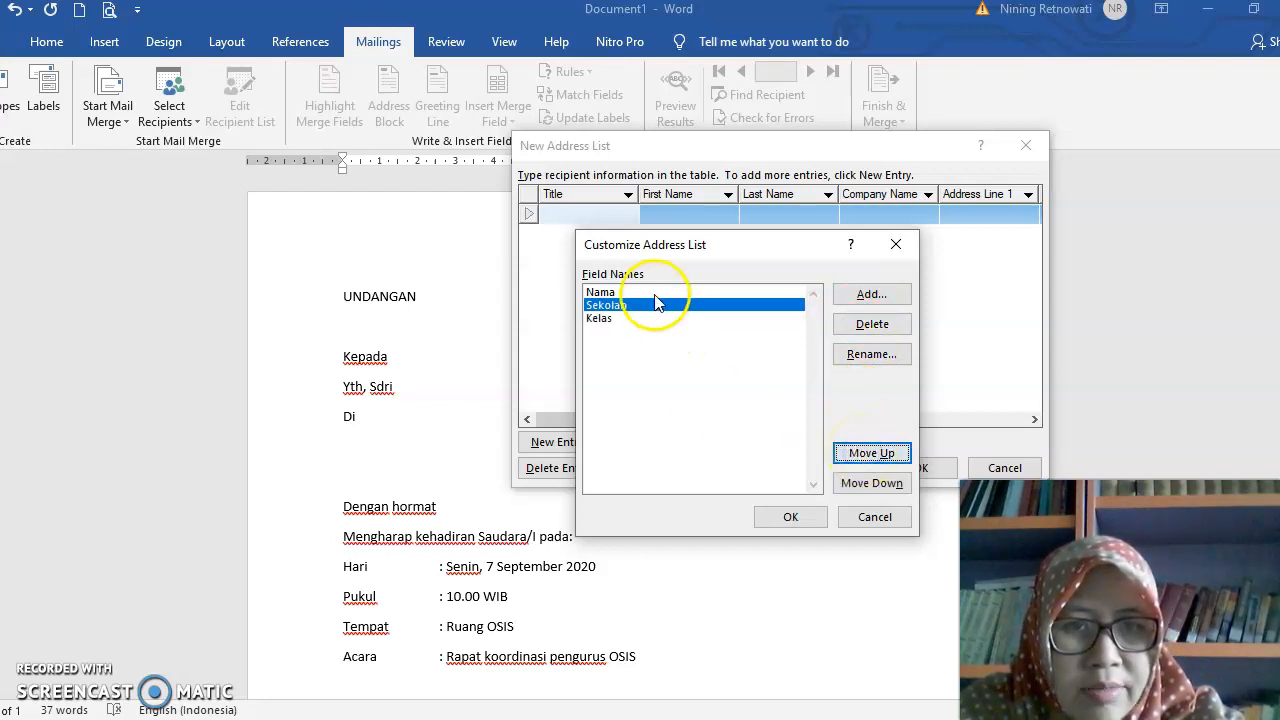
{"action": "left_click", "coordinate": [848, 483]}
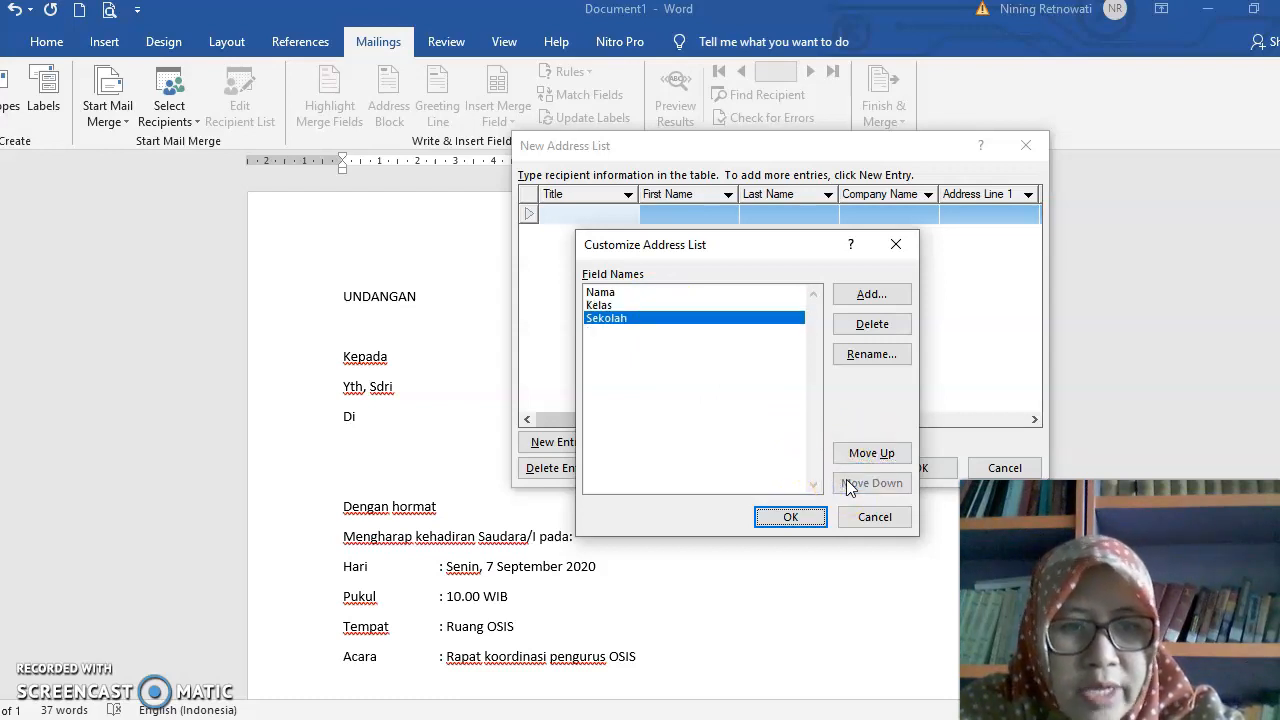
{"action": "left_click", "coordinate": [788, 516]}
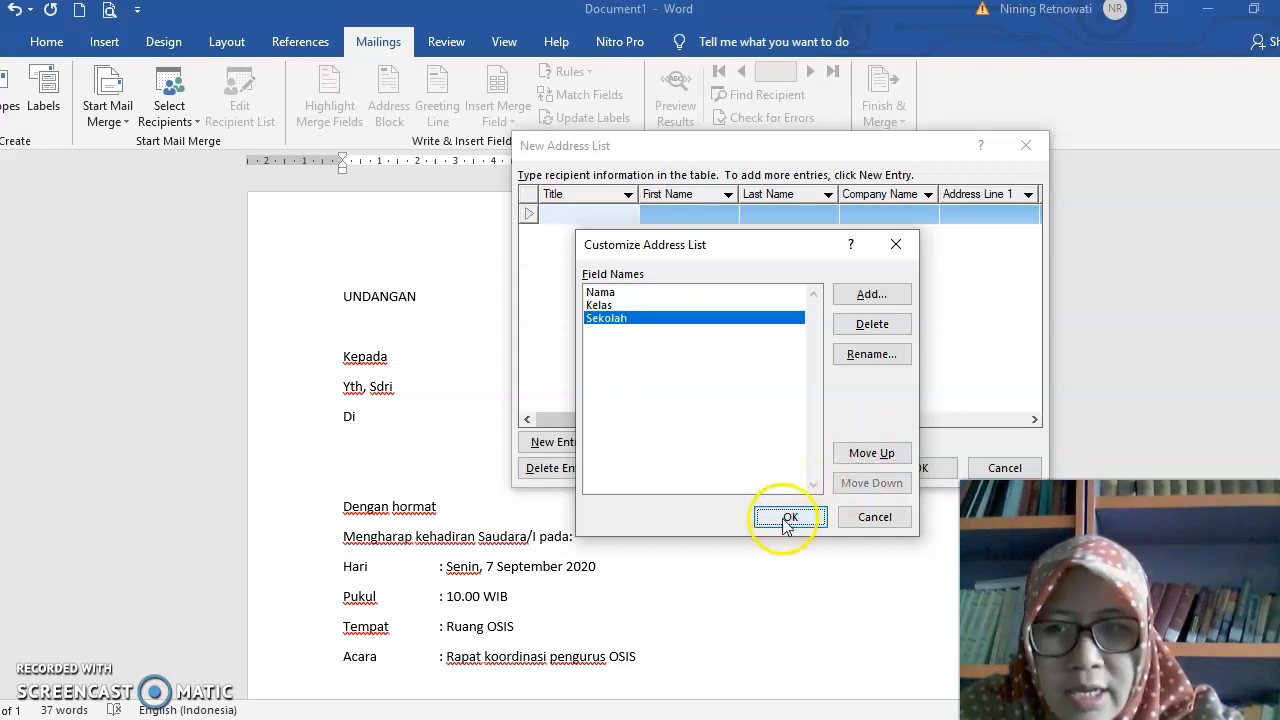
- Fill in the first recipient entry with the student's name, Kelas X AKL 1 and Sekolah SMK N 1 Depok
{"action": "left_click", "coordinate": [639, 268]}
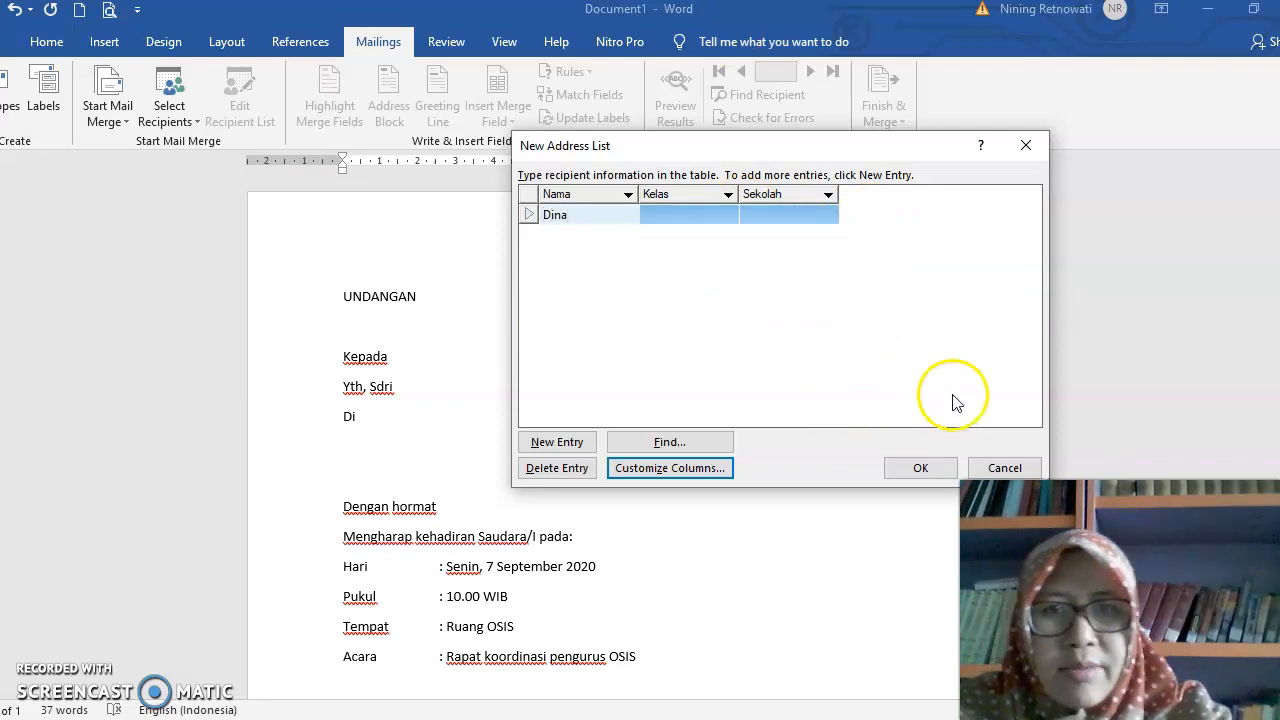
{"action": "left_click", "coordinate": [652, 214]}
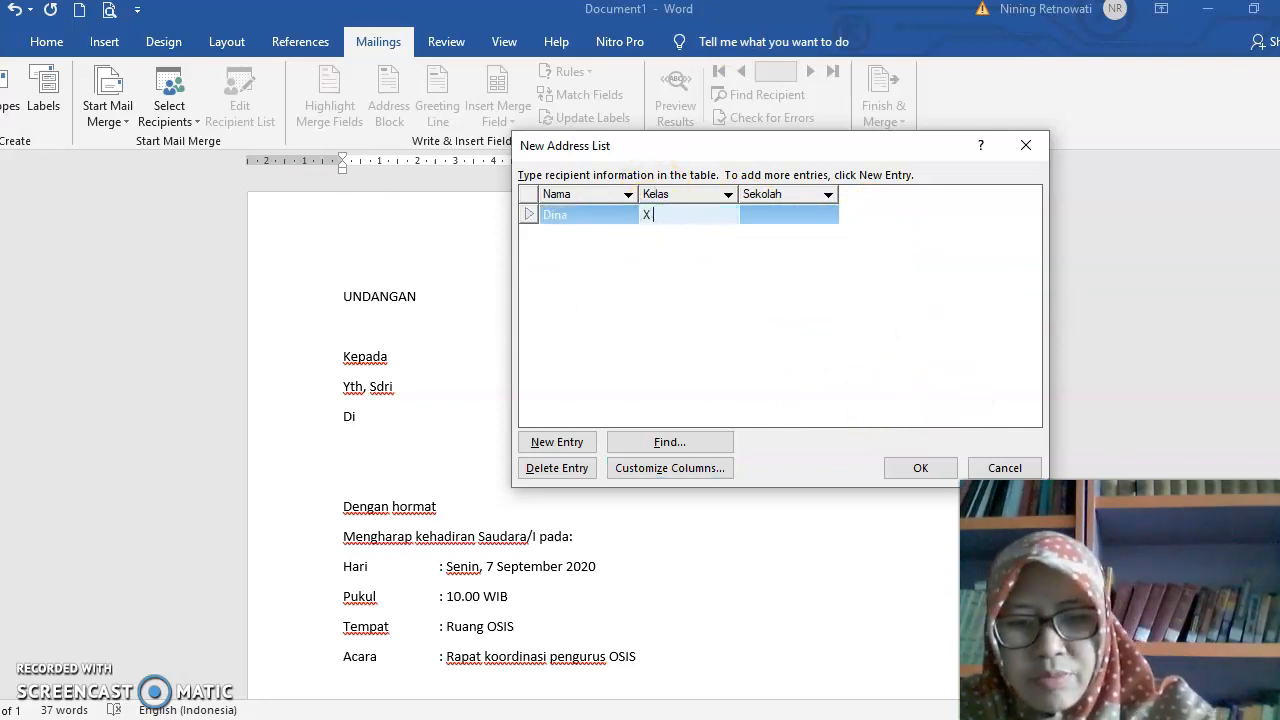
{"action": "left_click", "coordinate": [794, 210]}
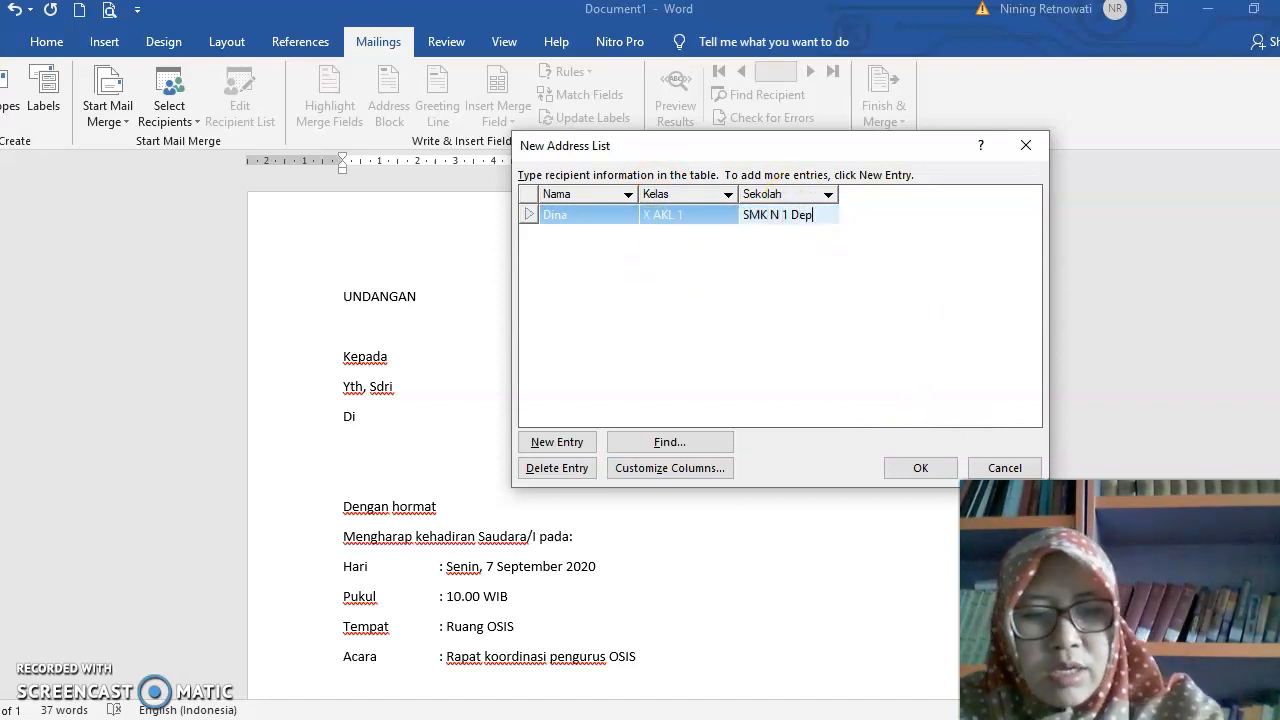
- Add a second recipient entry with the student's name, Kelas X AKL 2 and Sekolah SMK N 1 Depok
{"action": "left_click", "coordinate": [566, 444]}
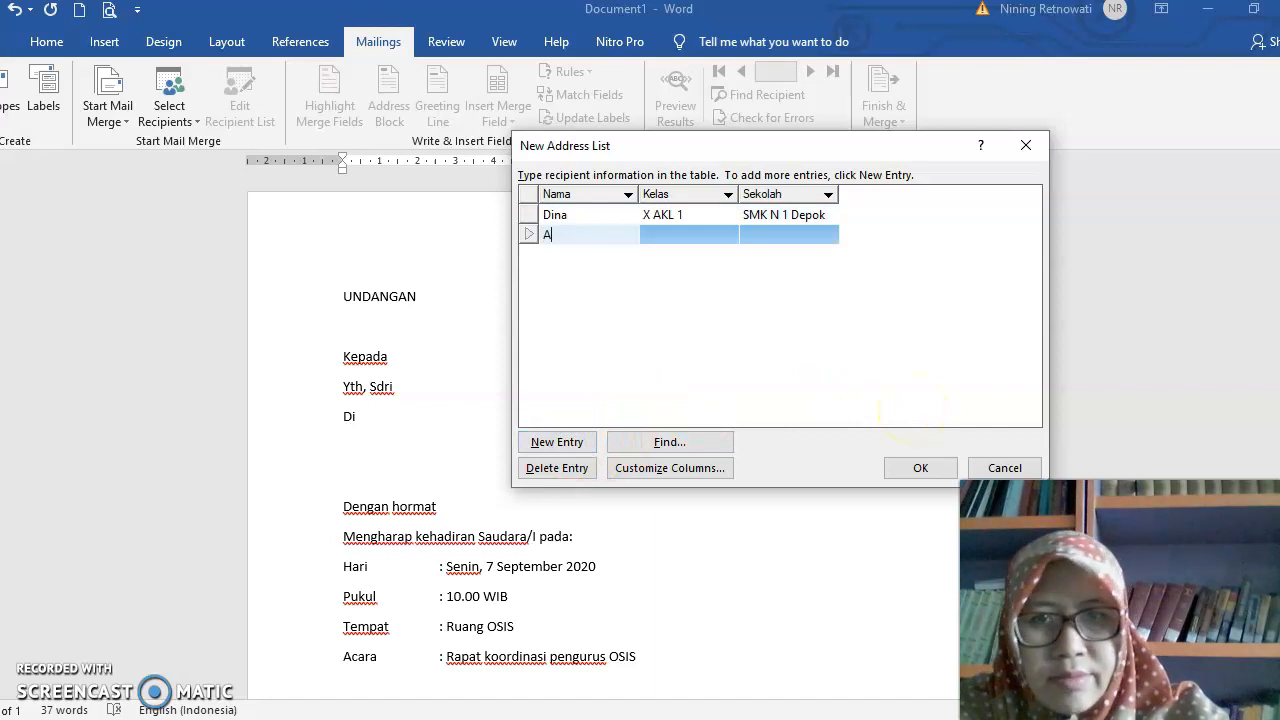
{"action": "key", "text": "Tab"}
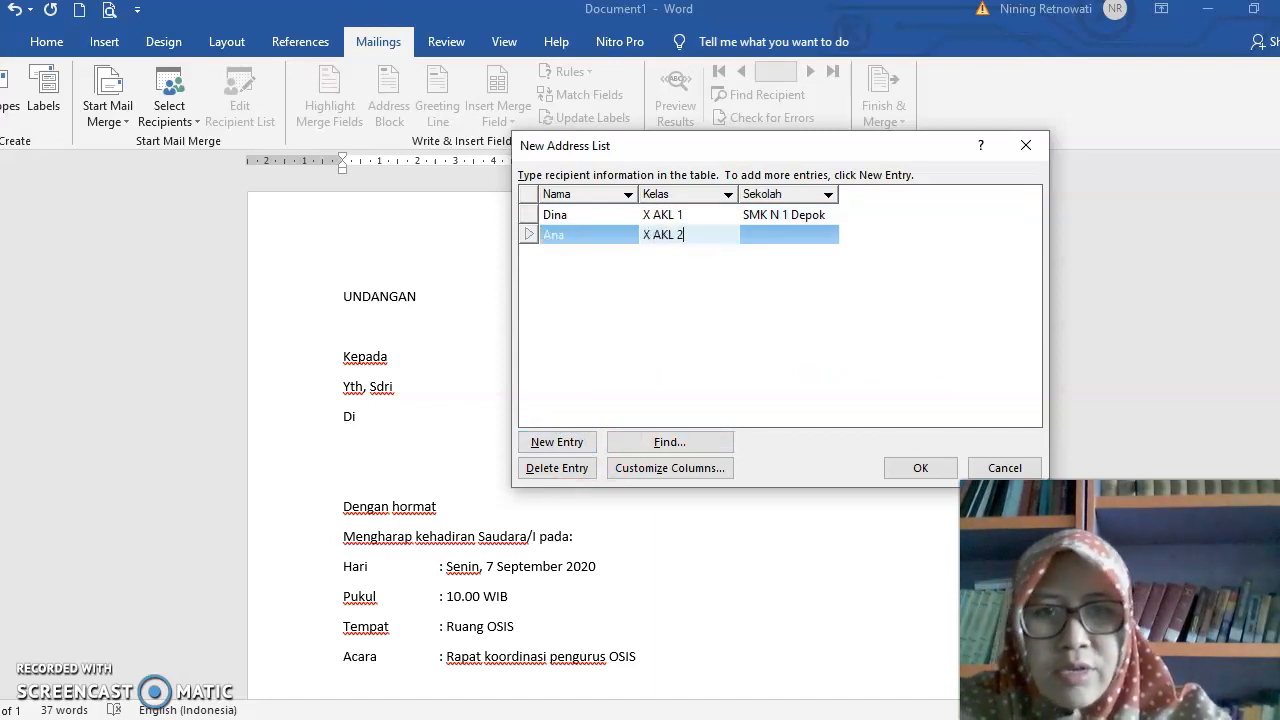
{"action": "key", "text": "Tab"}
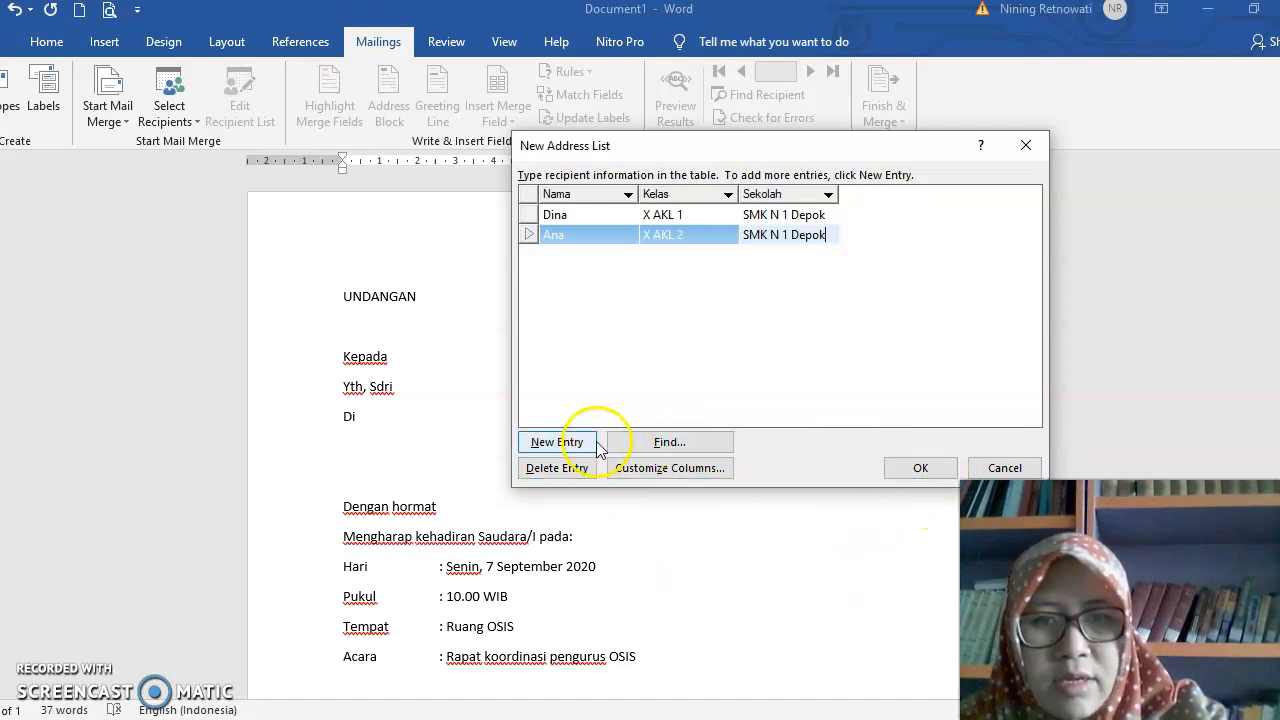
{"action": "left_click", "coordinate": [547, 472]}
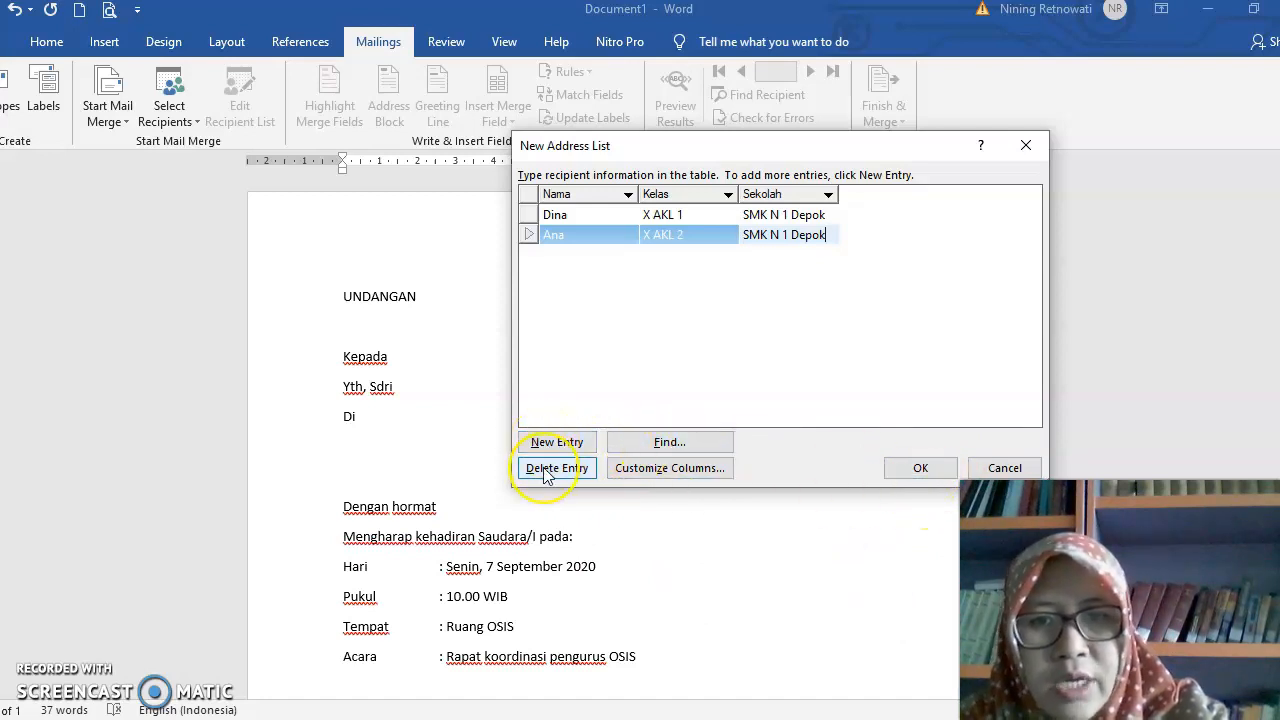
{"action": "left_click", "coordinate": [650, 442]}
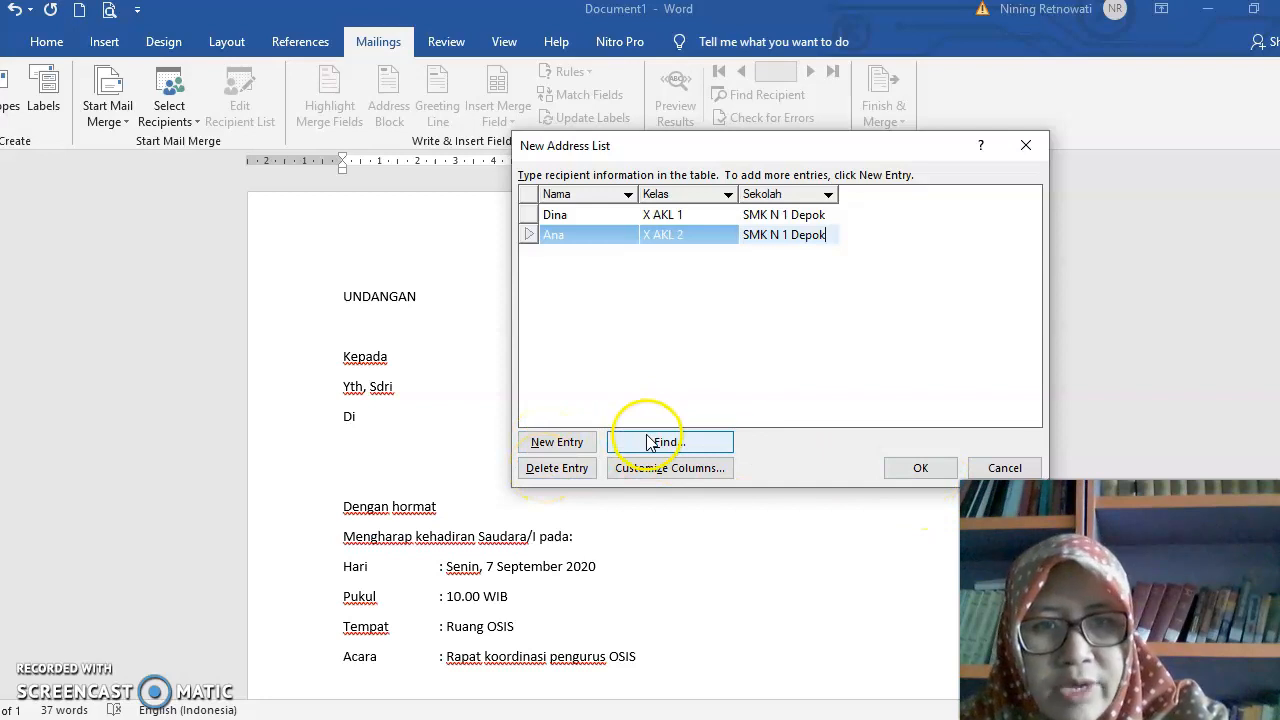
- Save the finished address list as DAFTAR PENERIMA UNDANGAN in the MAIL MARGE folder on drive D:
{"action": "left_click", "coordinate": [924, 469]}
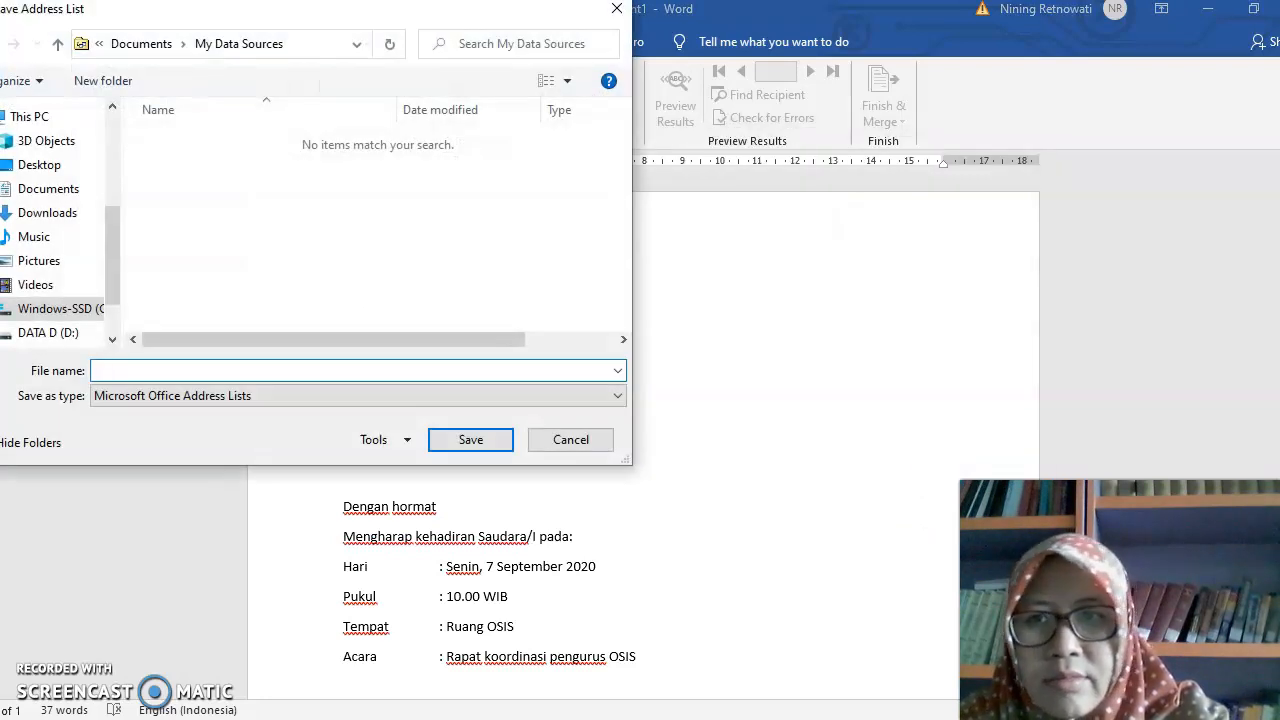
{"action": "left_click", "coordinate": [57, 341]}
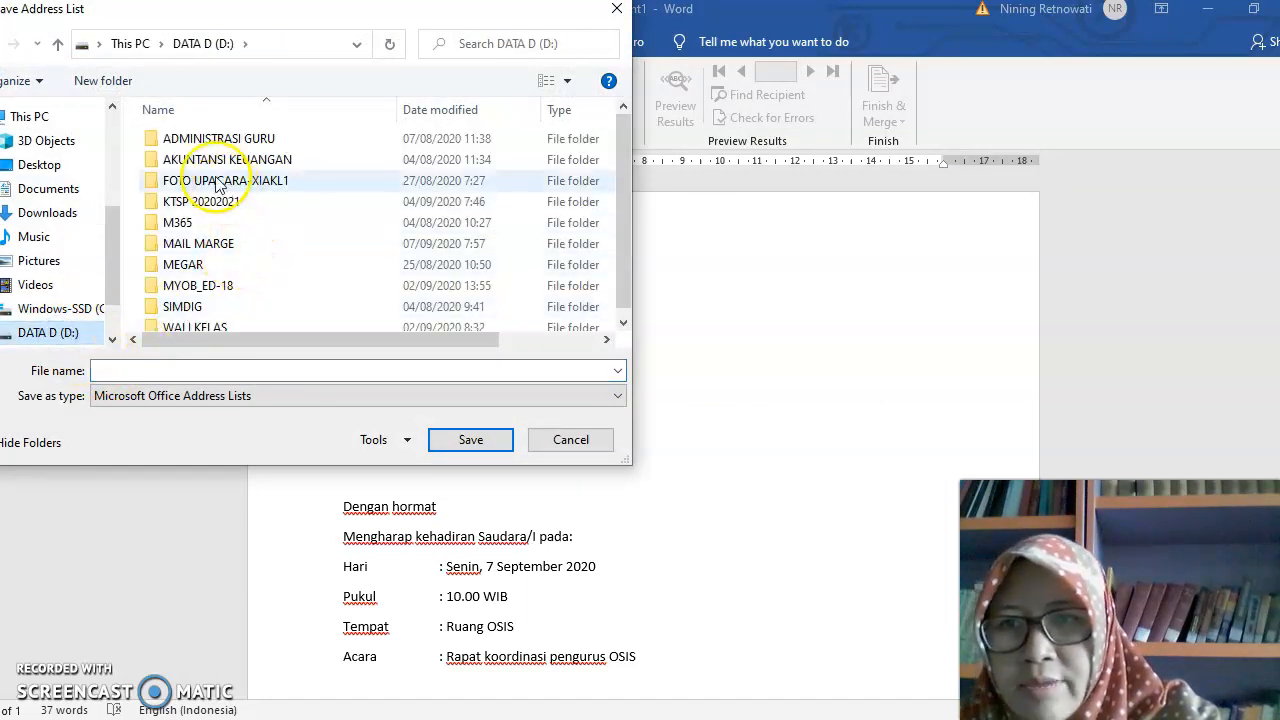
{"action": "double_click", "coordinate": [195, 138]}
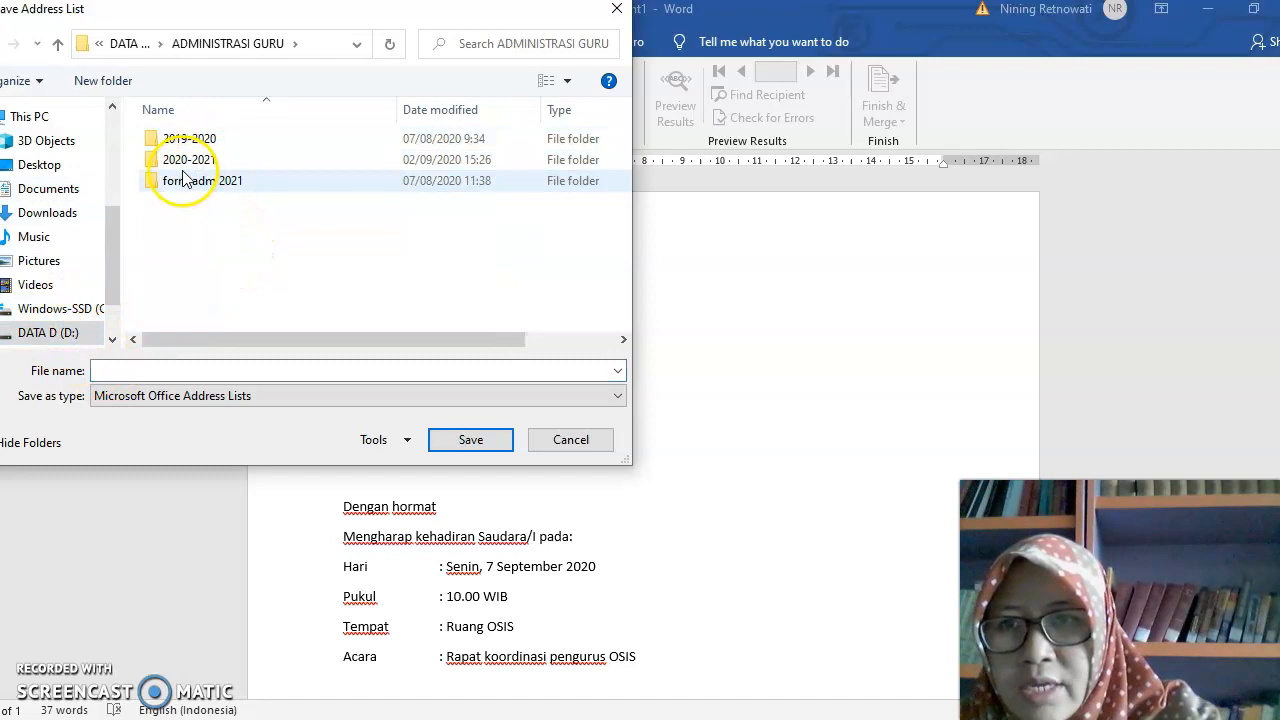
{"action": "left_click", "coordinate": [57, 43]}
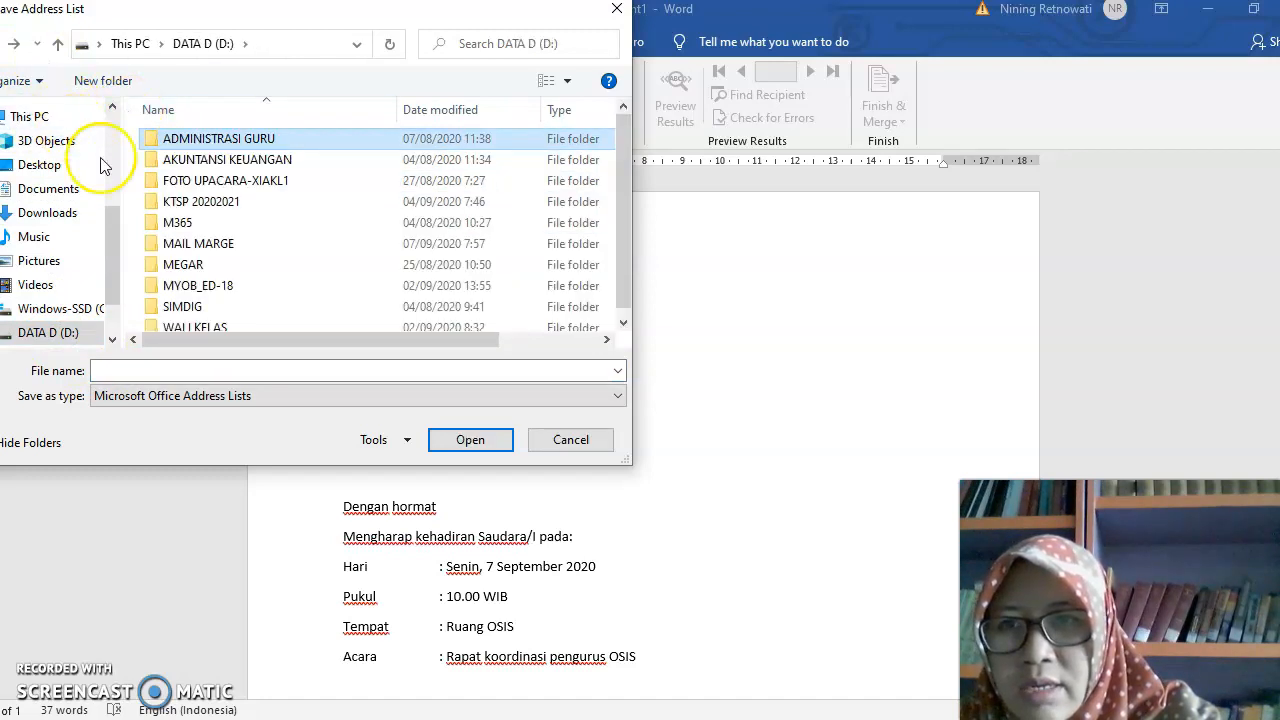
{"action": "double_click", "coordinate": [200, 243]}
{"action": "left_click", "coordinate": [180, 372]}
{"action": "key", "text": "Caps_Lock"}
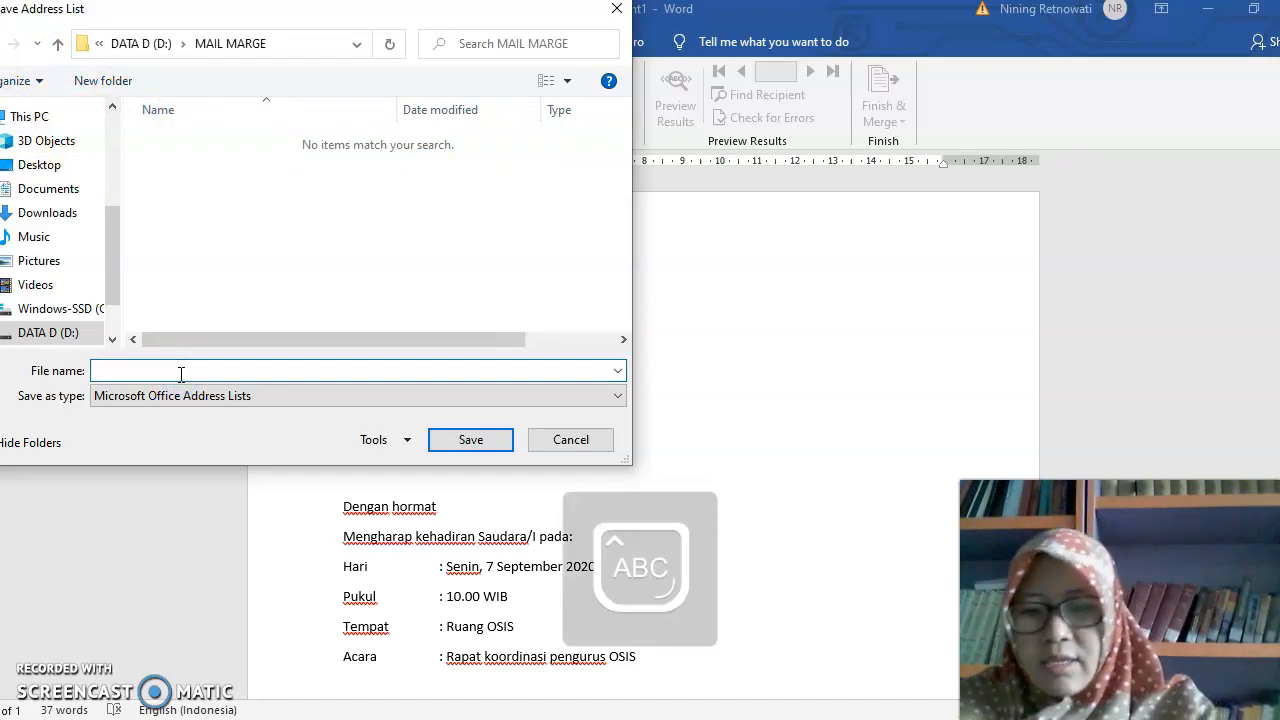
{"action": "type", "text": "DAFTAR PENERIMA UNDANGAN"}
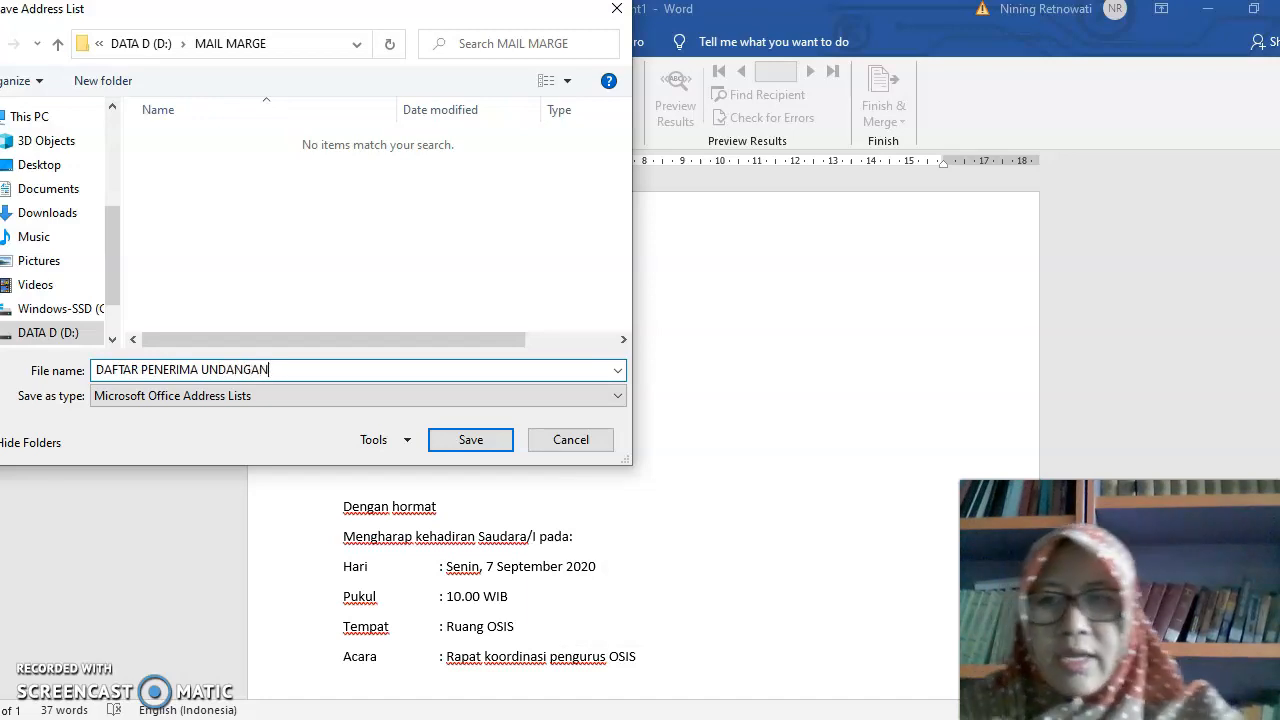
{"action": "left_click", "coordinate": [457, 441]}
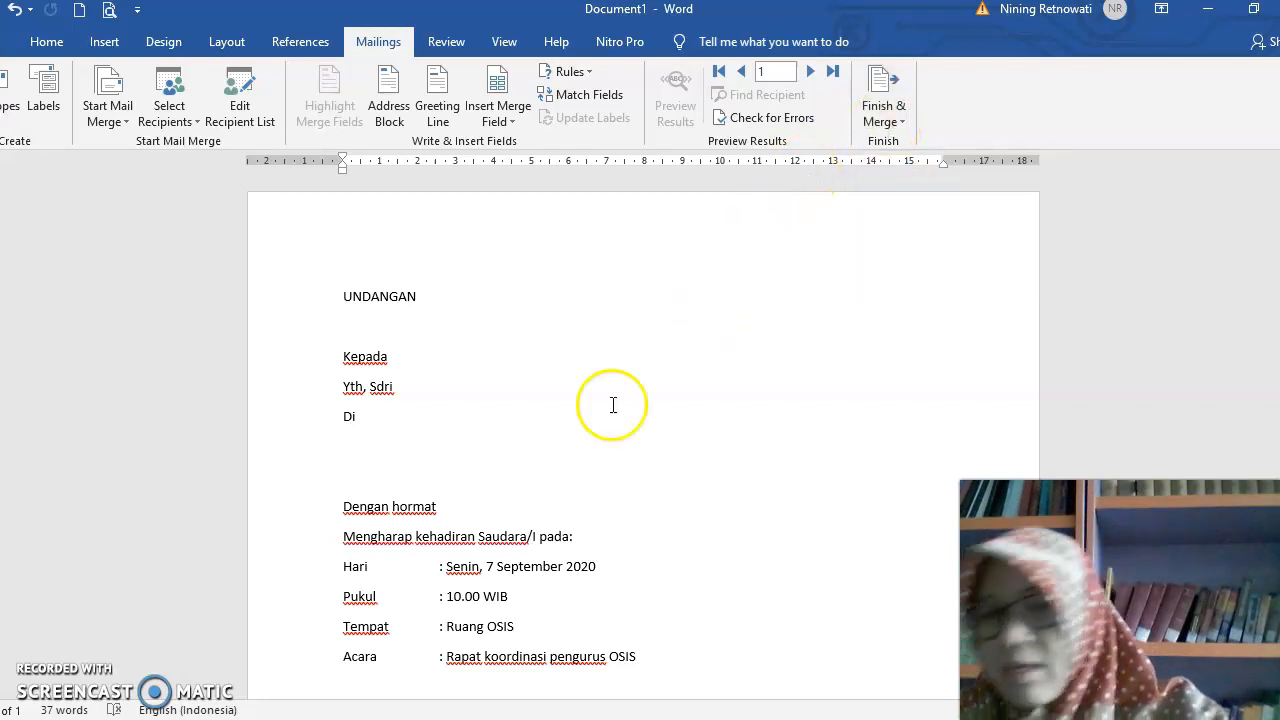
- Review the merge recipient list and insert the Nama merge field after "Yth, Sdri" in the letter
{"action": "left_click", "coordinate": [422, 385]}
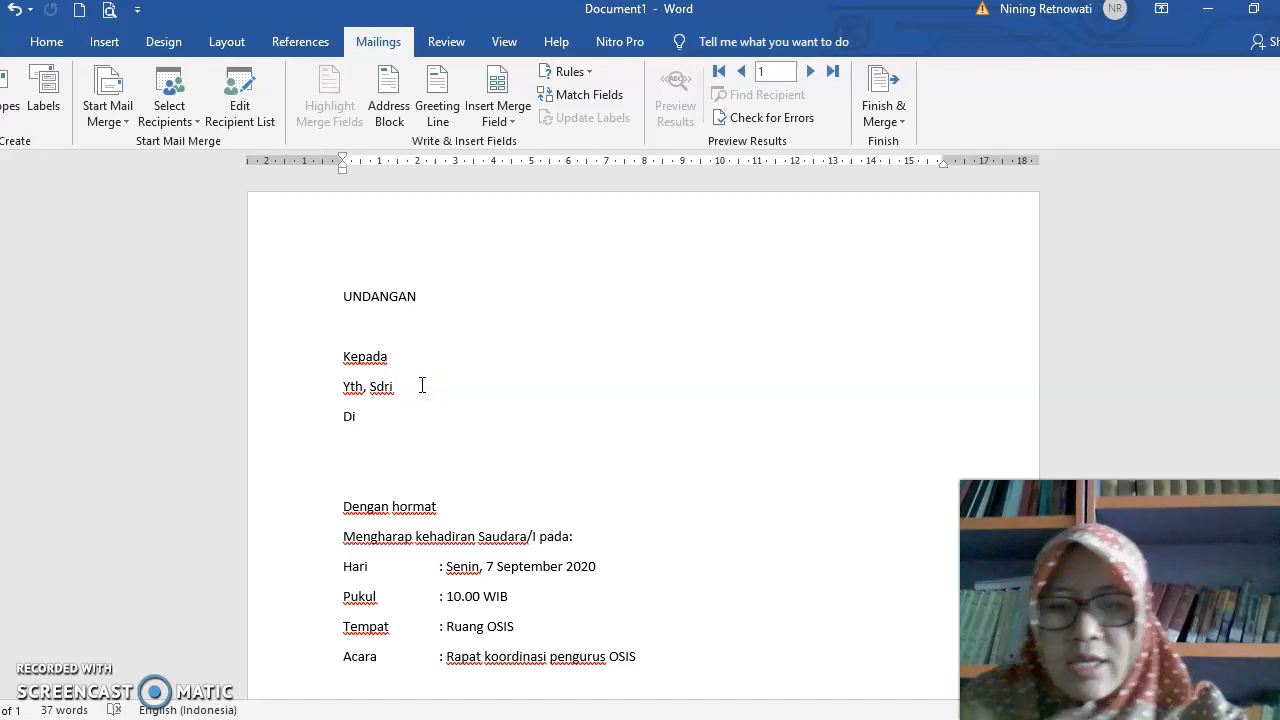
{"action": "left_click", "coordinate": [240, 127]}
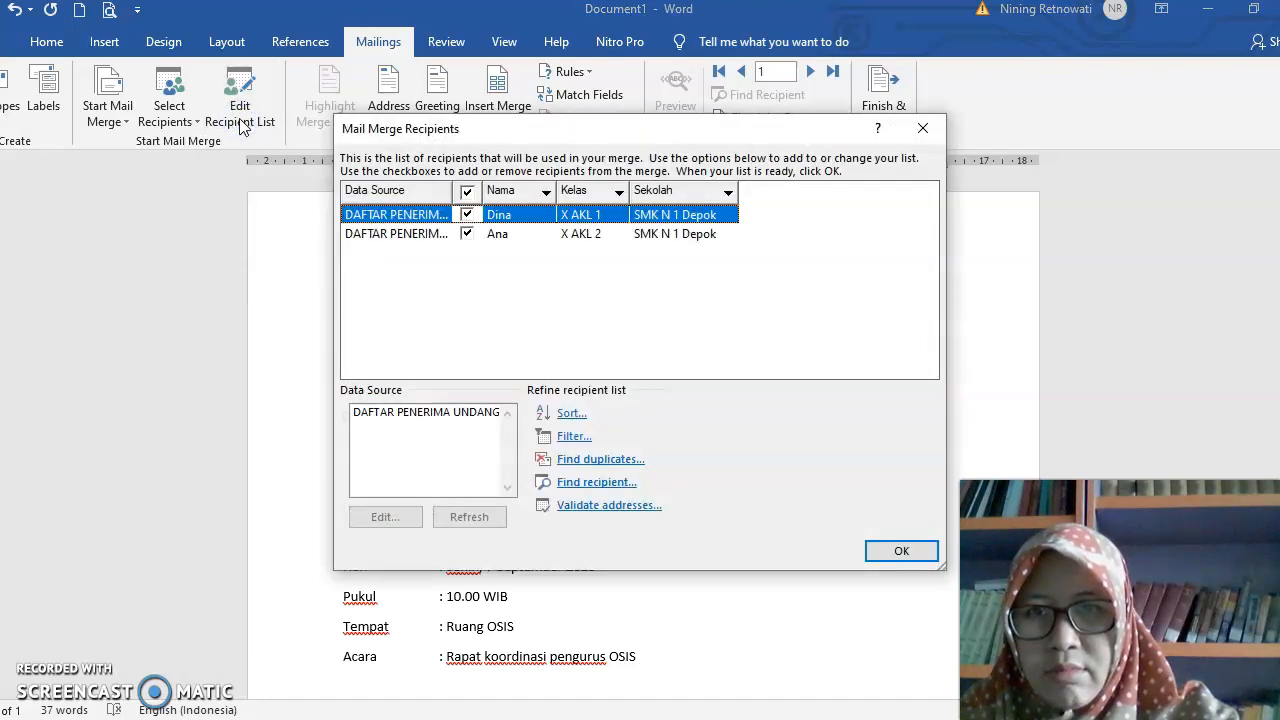
{"action": "left_click", "coordinate": [903, 551]}
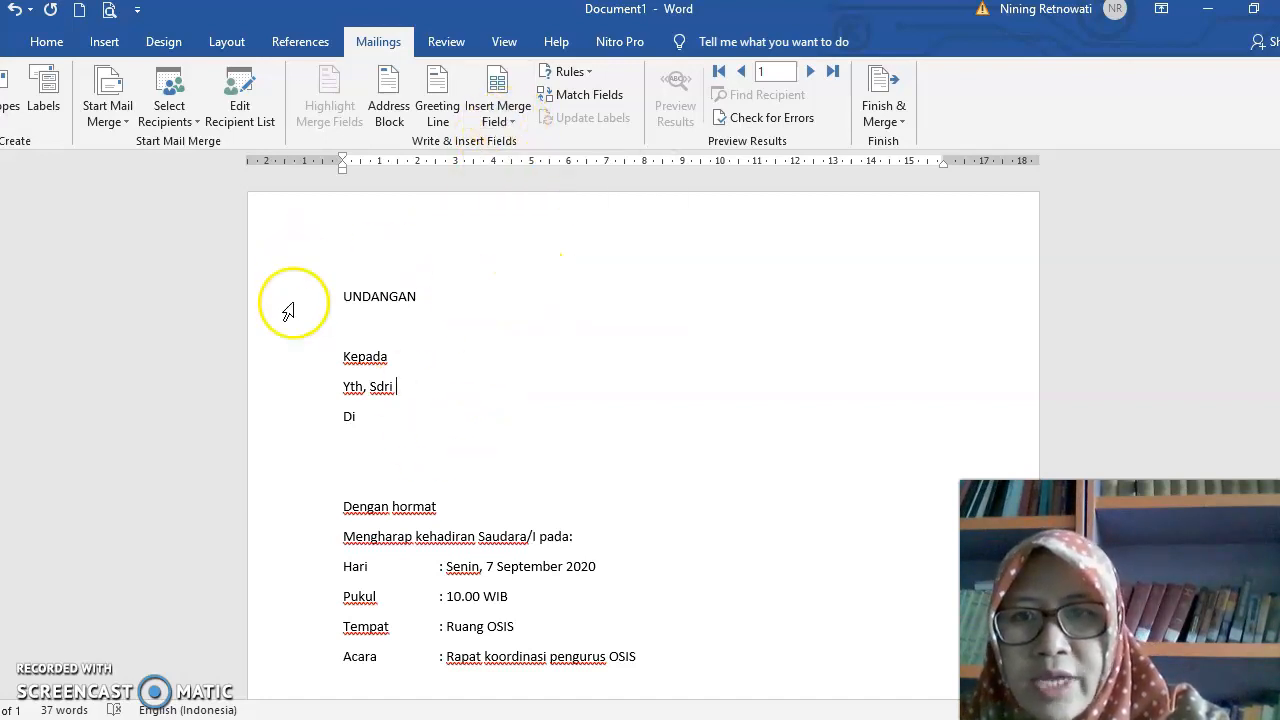
{"action": "left_click", "coordinate": [512, 123]}
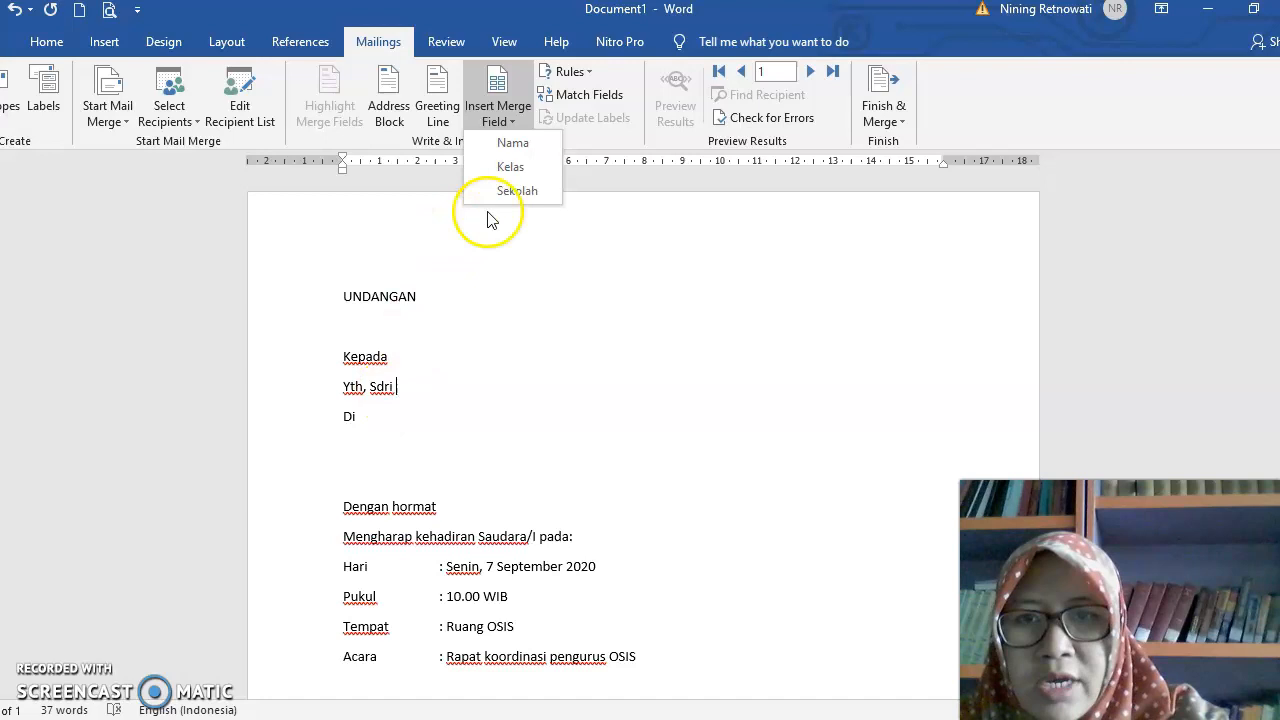
{"action": "left_click", "coordinate": [520, 150]}
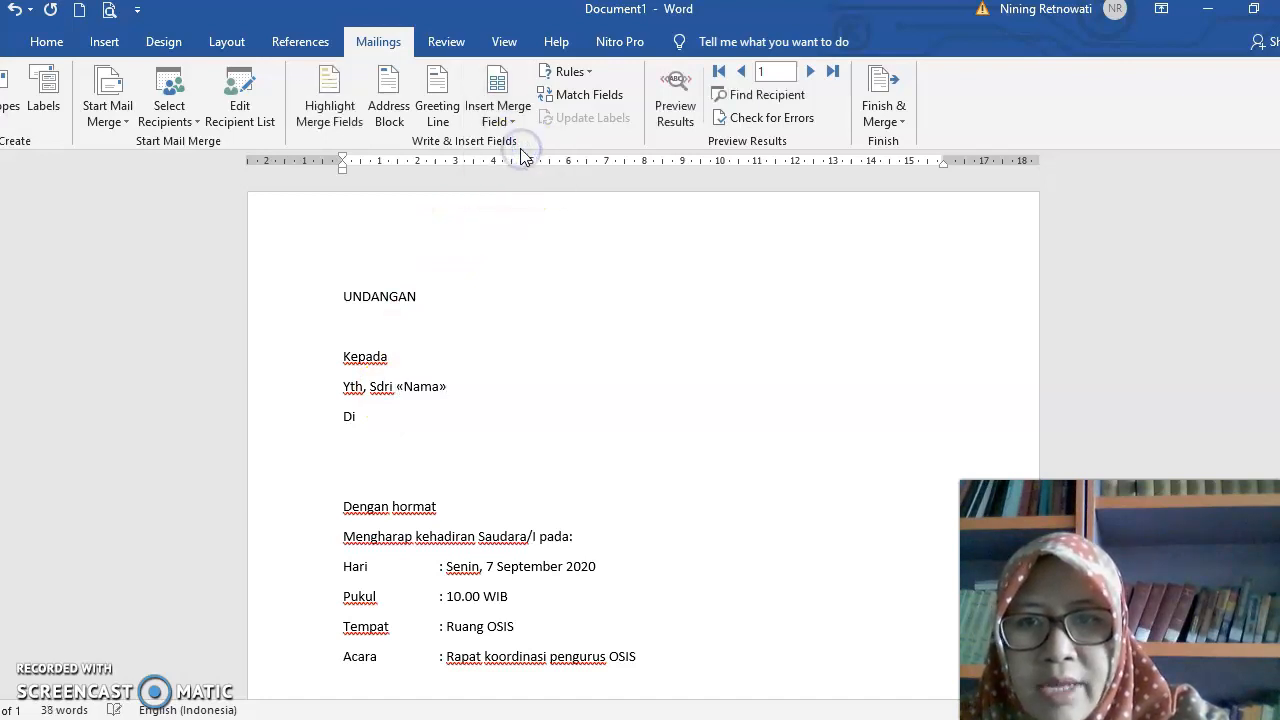
- Insert the Kelas merge field after "Di" and the Sekolah merge field on a new line below it
{"action": "left_click", "coordinate": [369, 415]}
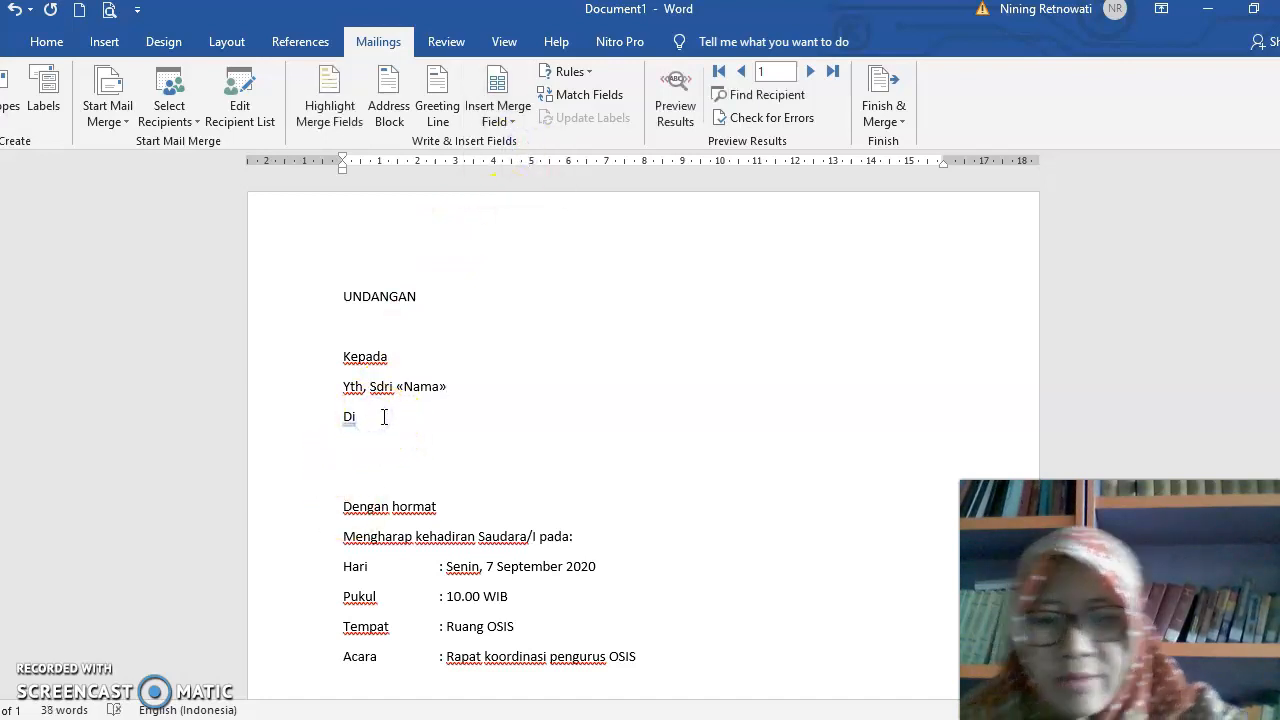
{"action": "left_click", "coordinate": [383, 430]}
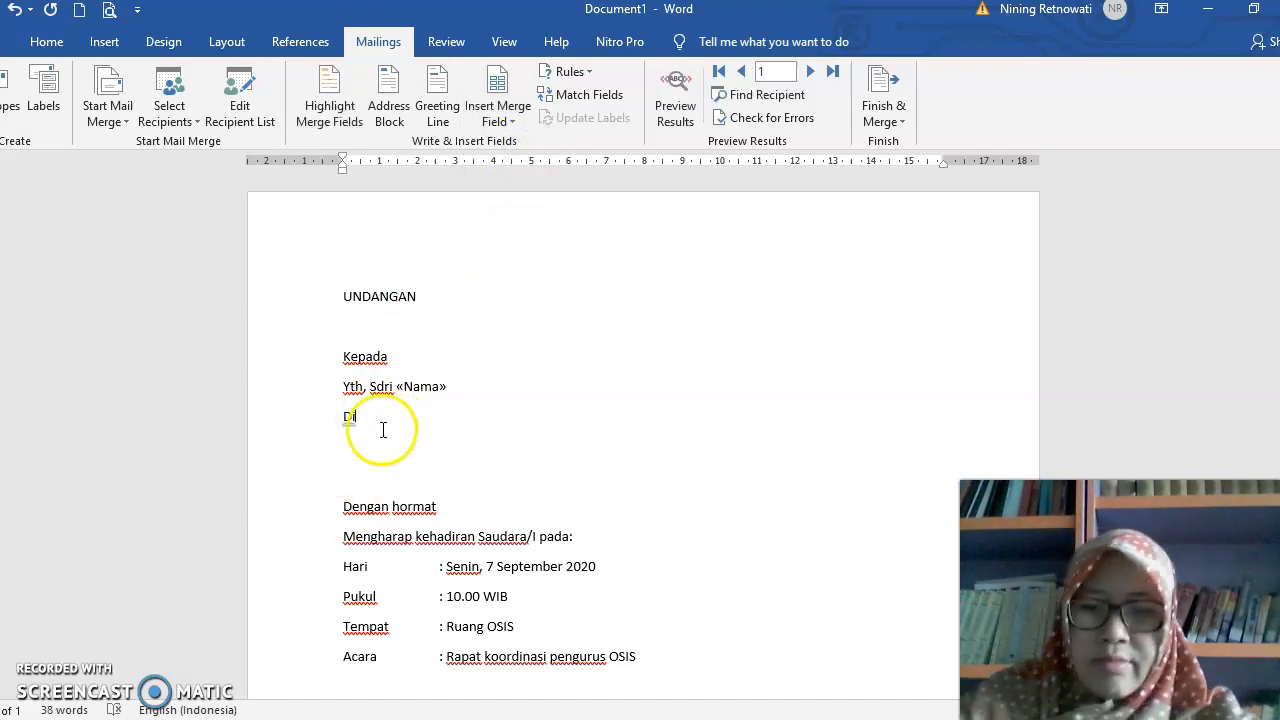
{"action": "left_click", "coordinate": [511, 120]}
{"action": "left_click", "coordinate": [511, 167]}
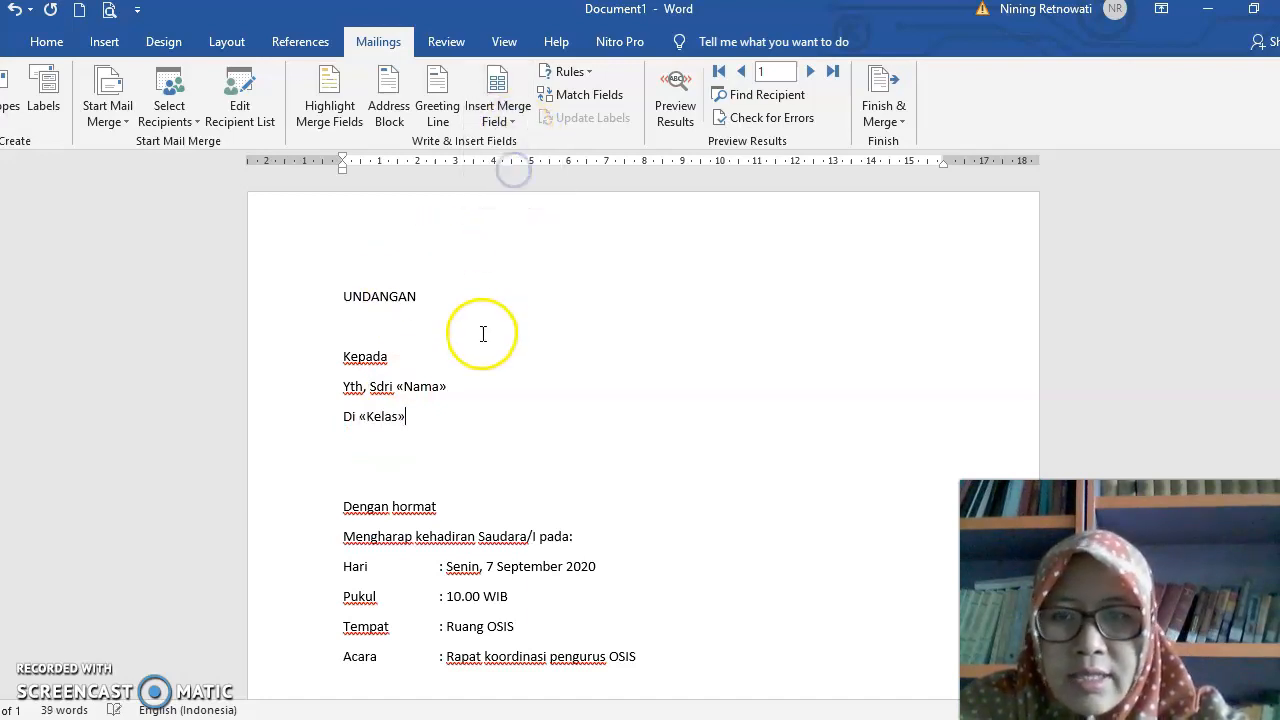
{"action": "key", "text": "Return"}
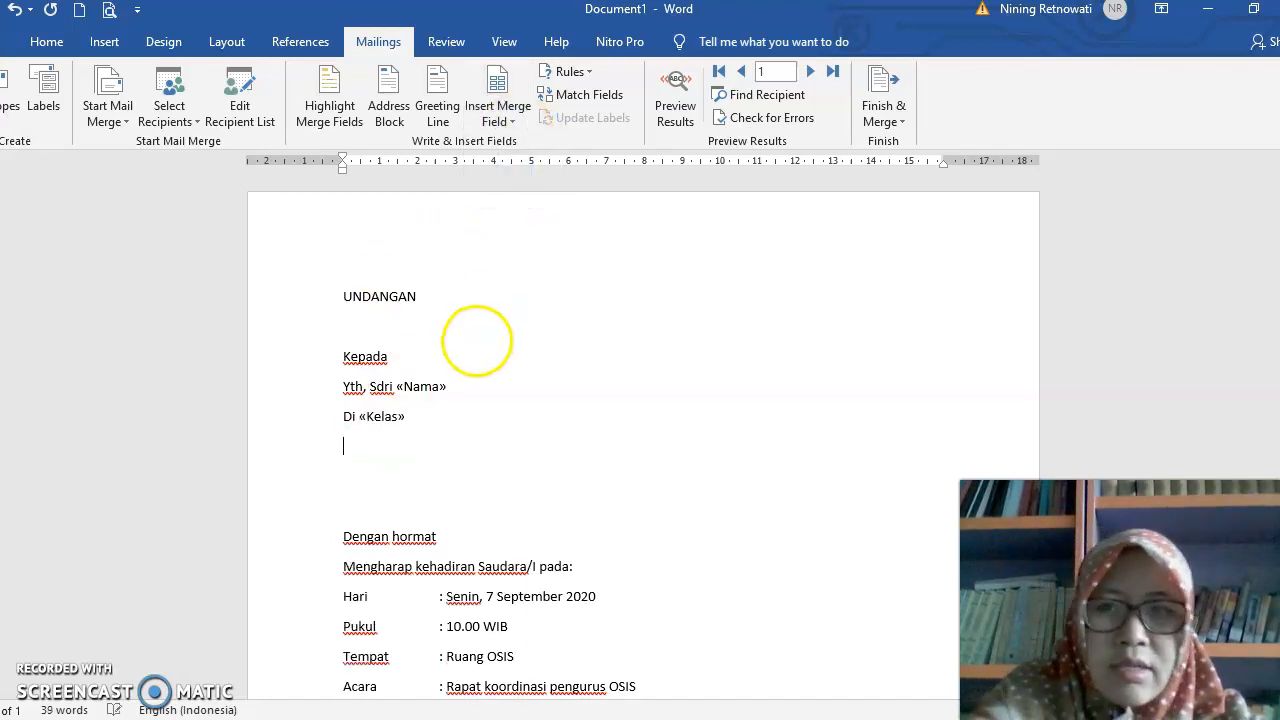
{"action": "left_click", "coordinate": [510, 120]}
{"action": "left_click", "coordinate": [512, 190]}
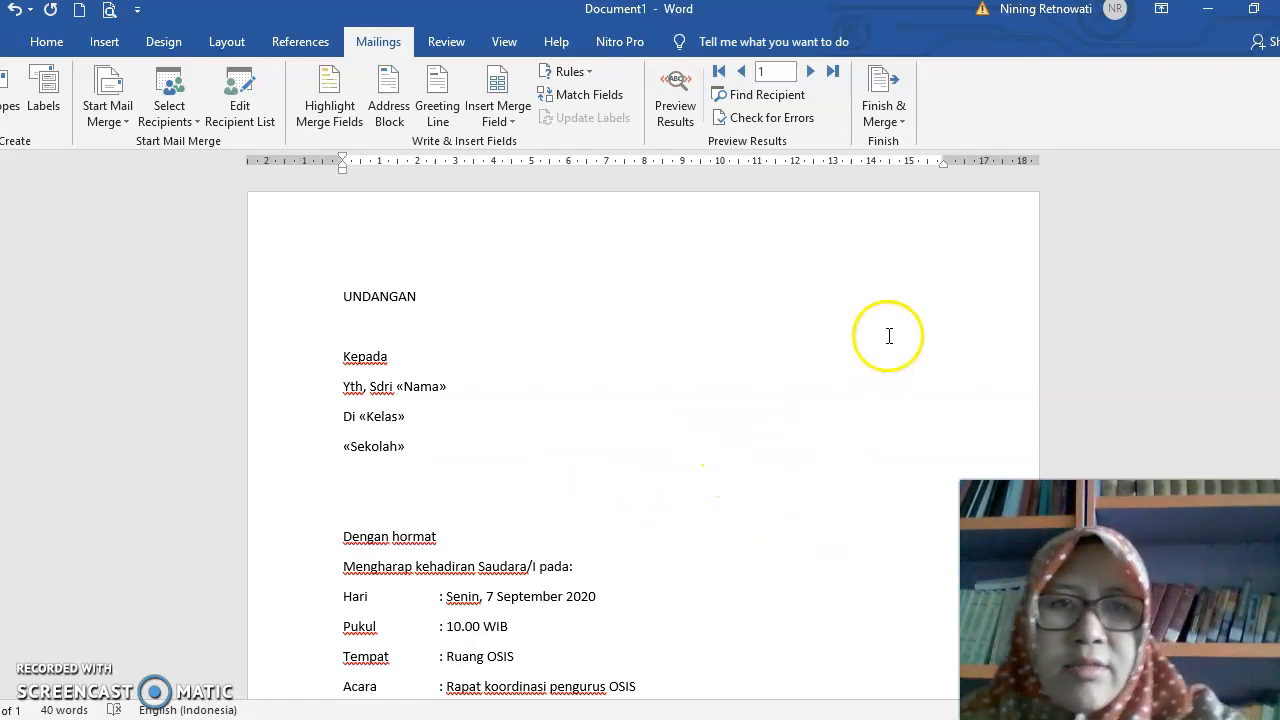
- Preview the merged letter, compare it with the merge fields, and check the second recipient's letter before returning to the first
{"action": "left_click", "coordinate": [672, 112]}
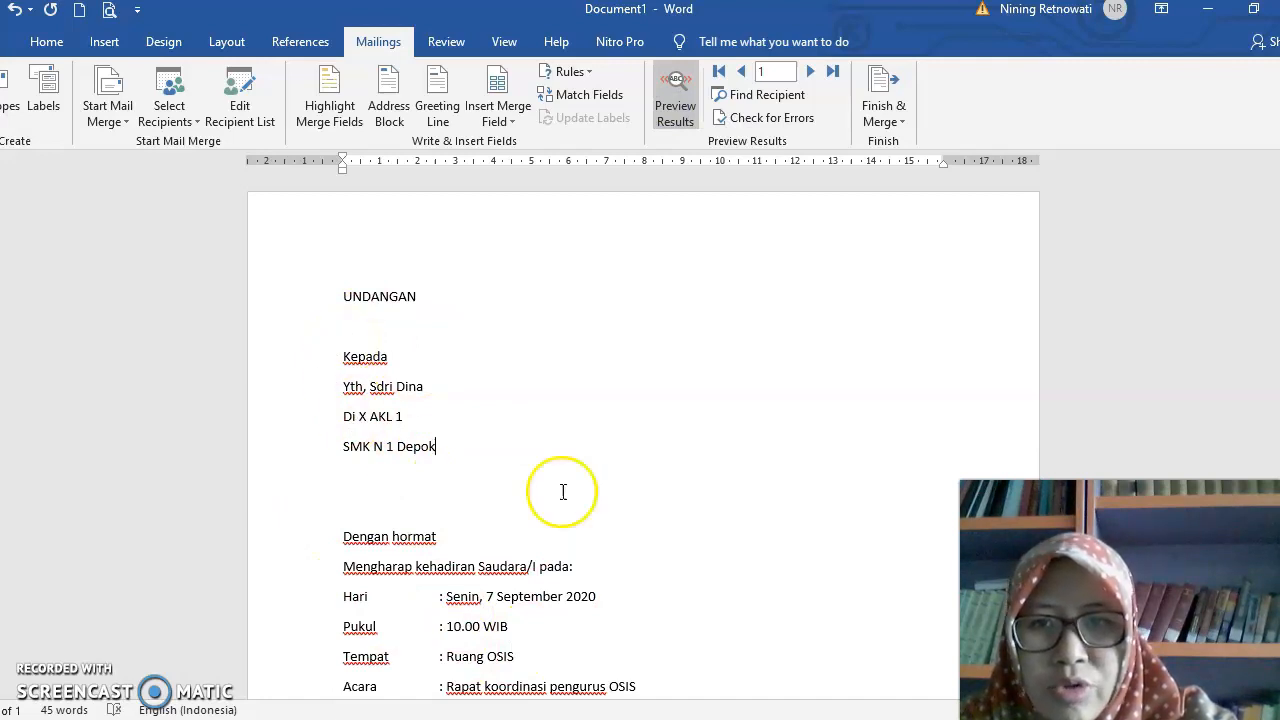
{"action": "left_click", "coordinate": [677, 83]}
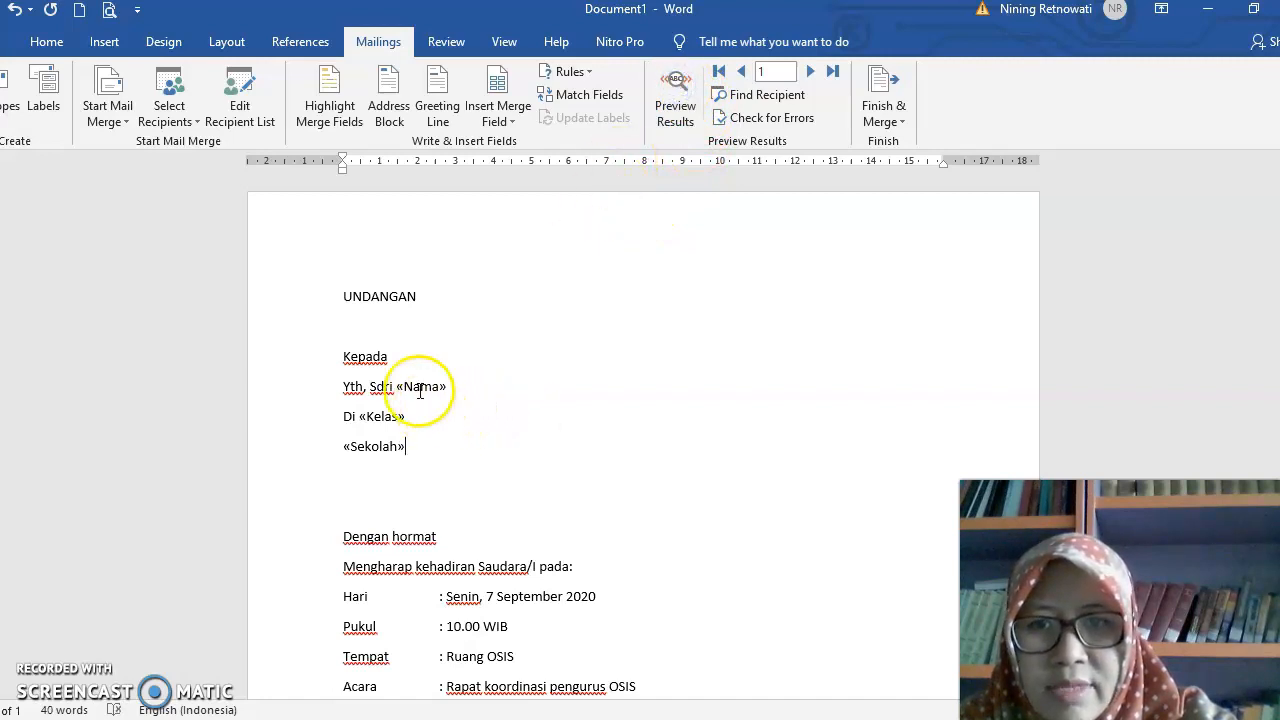
{"action": "left_click", "coordinate": [676, 86]}
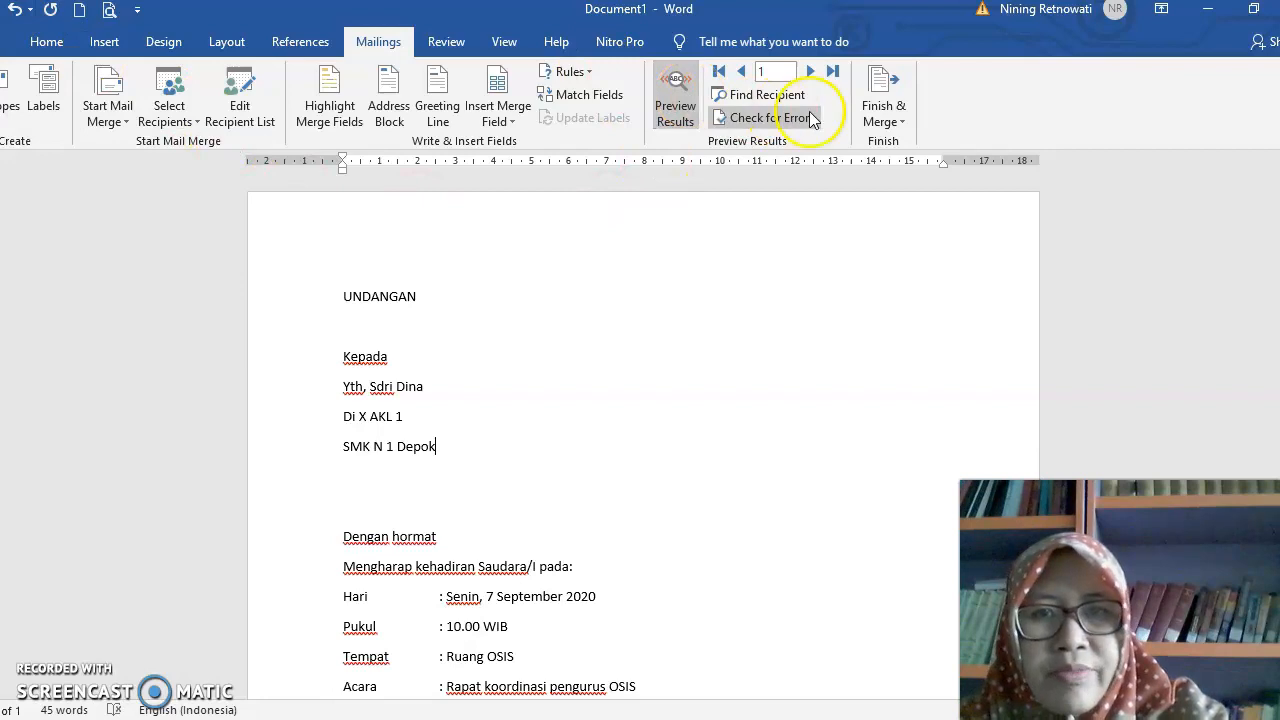
{"action": "left_click", "coordinate": [808, 72]}
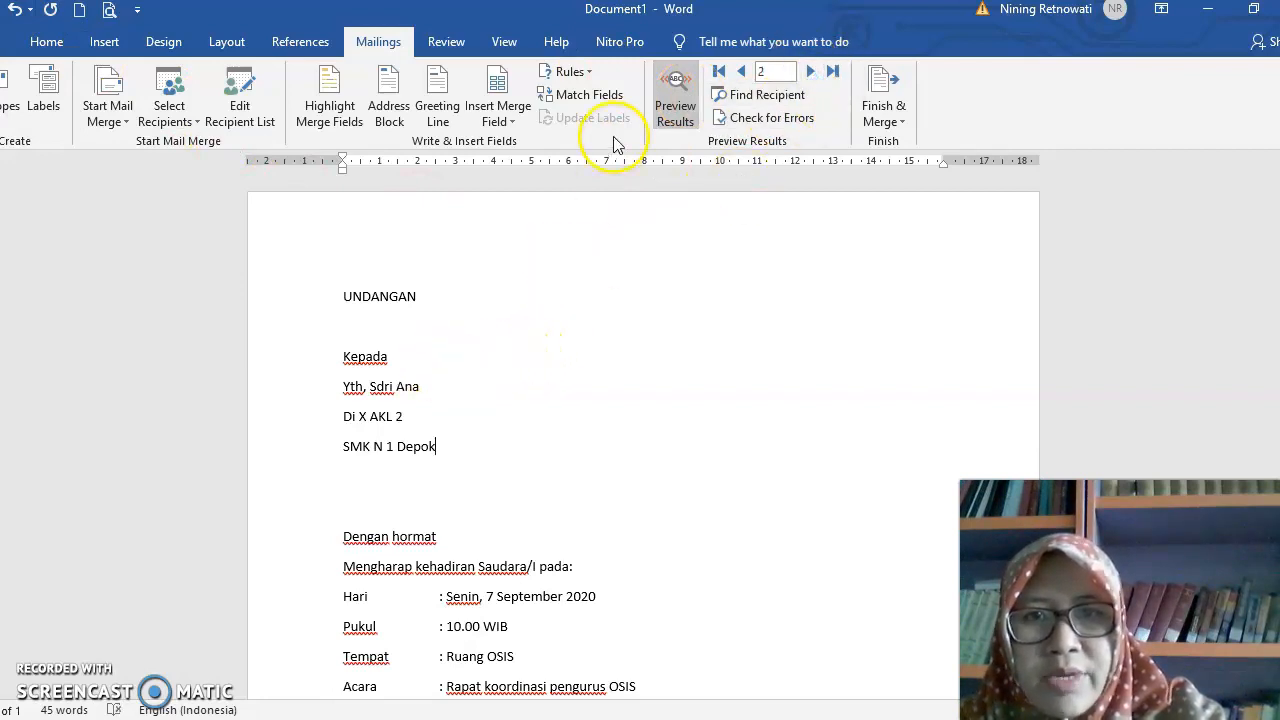
{"action": "left_click", "coordinate": [741, 71]}
{"action": "left_click", "coordinate": [570, 388]}
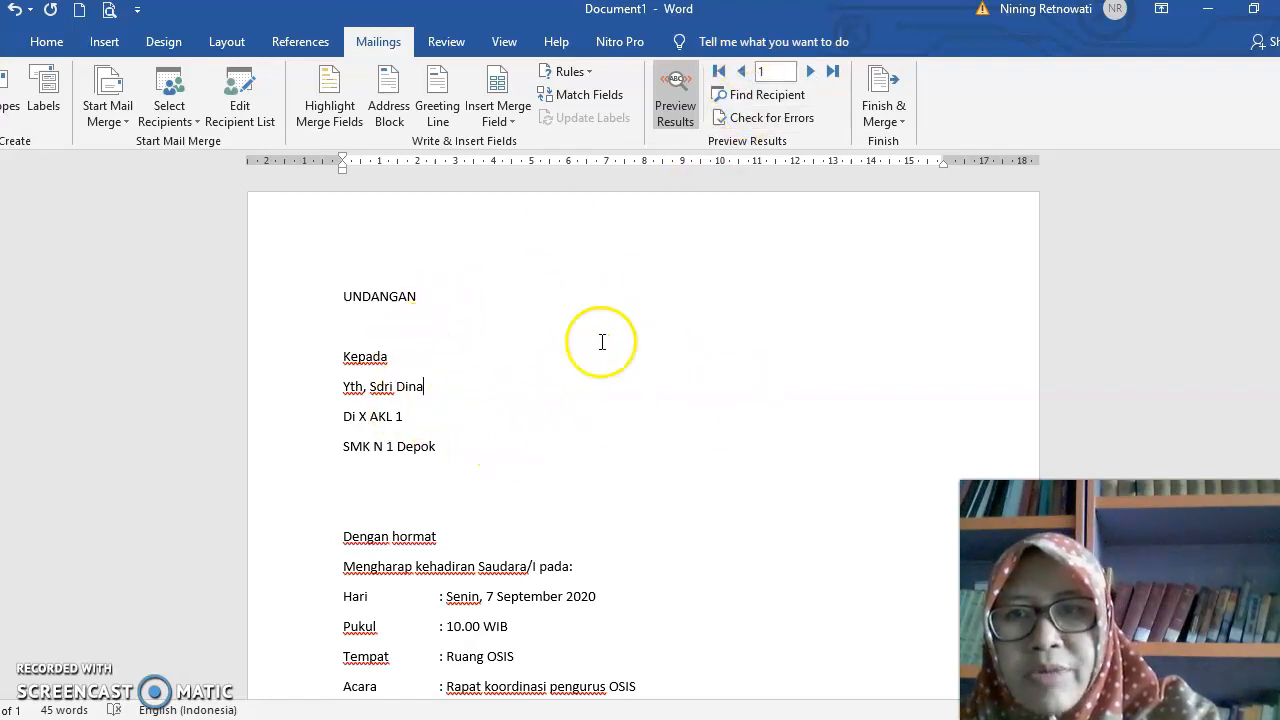
- Add a third entry to the DAFTAR PENERIMA UNDANGAN data source with the student's name, Kelas XI OTKP 1 and Sekolah SMK N 1 Depok
{"action": "left_click", "coordinate": [228, 97]}
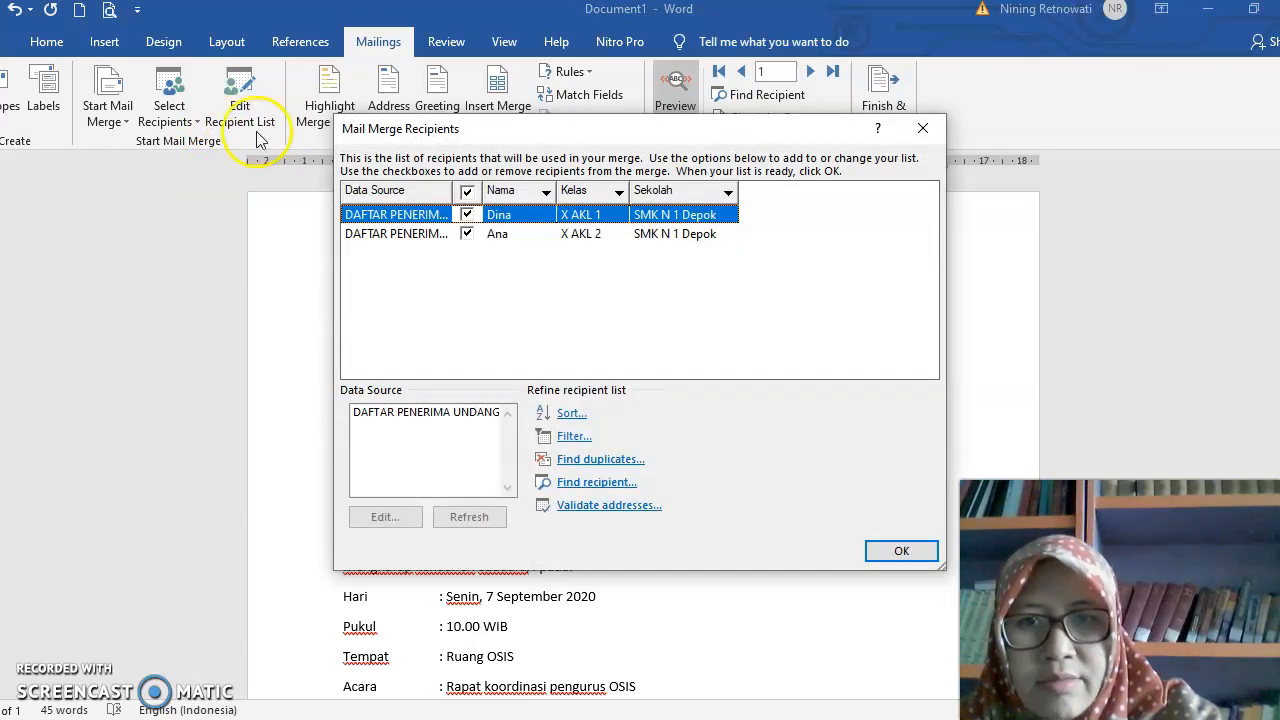
{"action": "left_click", "coordinate": [430, 414]}
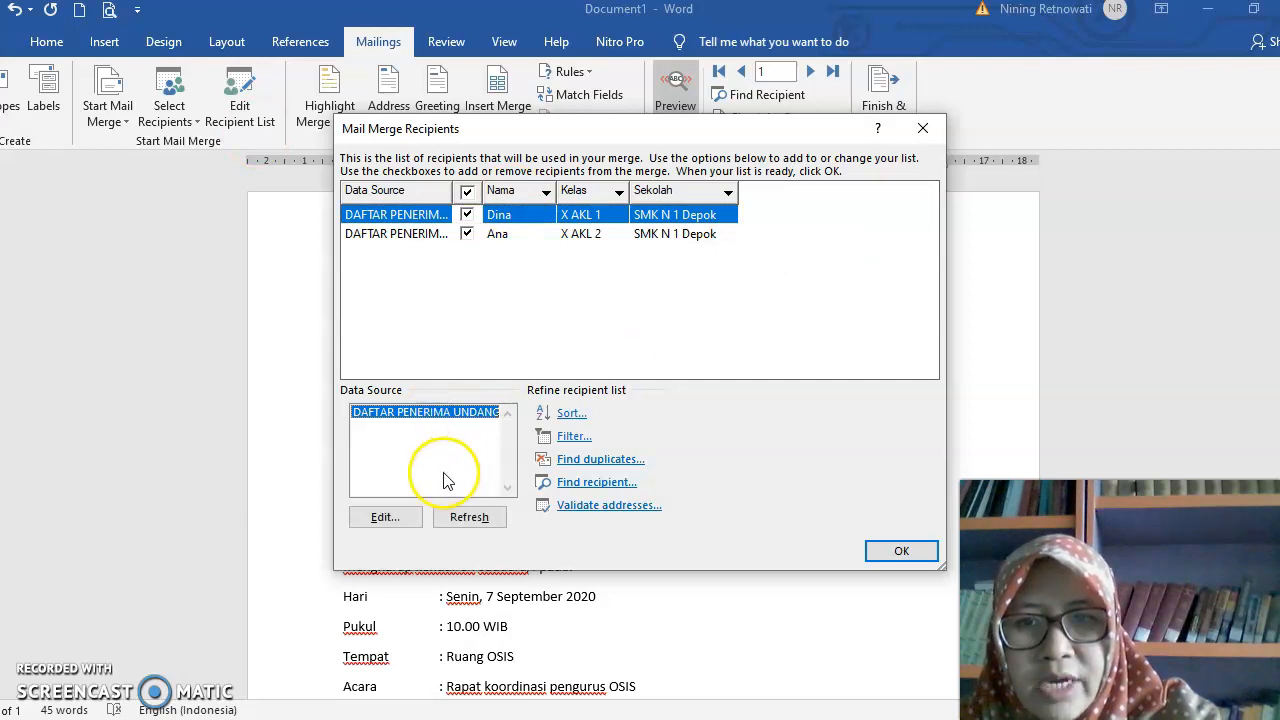
{"action": "left_click", "coordinate": [390, 517]}
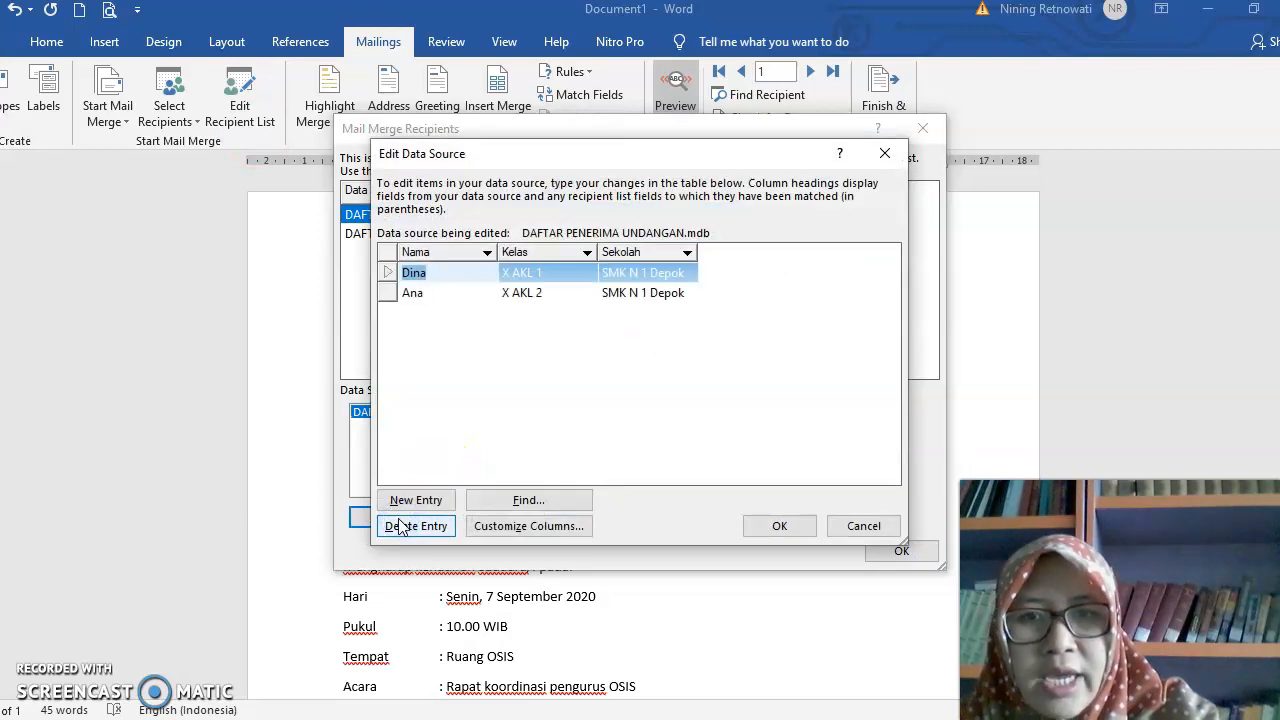
{"action": "left_click", "coordinate": [405, 499]}
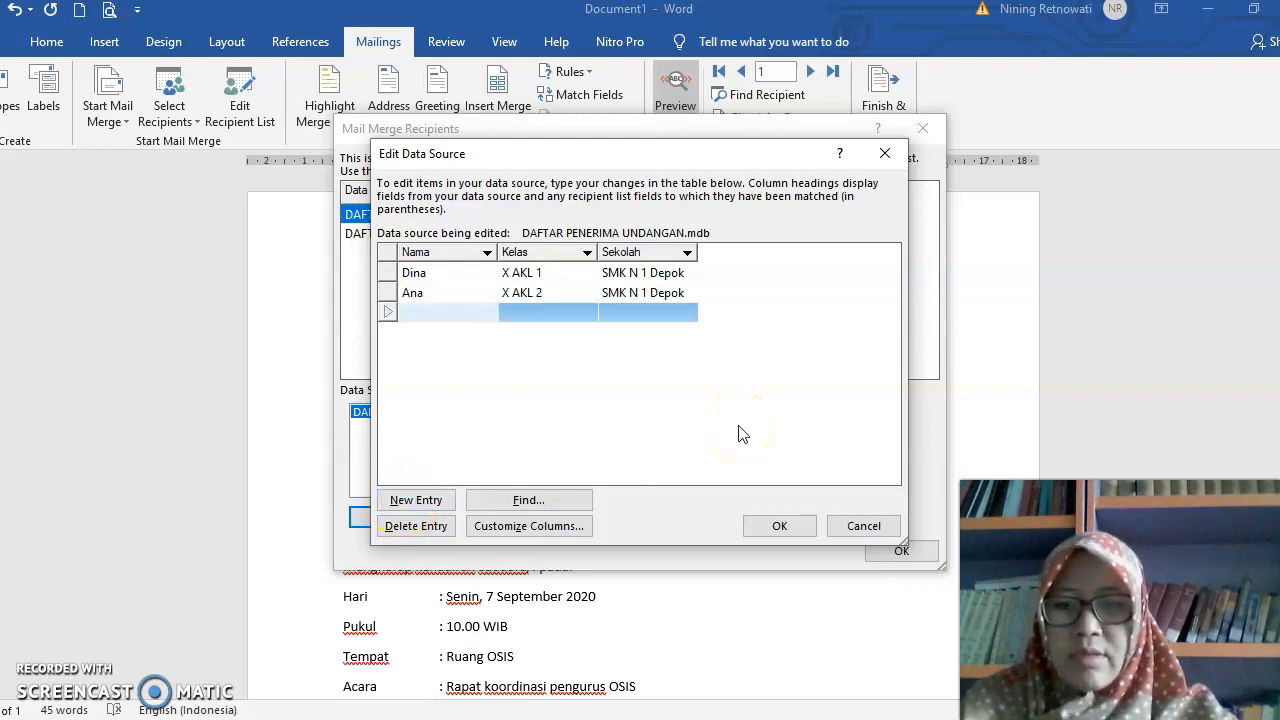
{"action": "key", "text": "Caps_Lock"}
{"action": "type", "text": "Raras"}
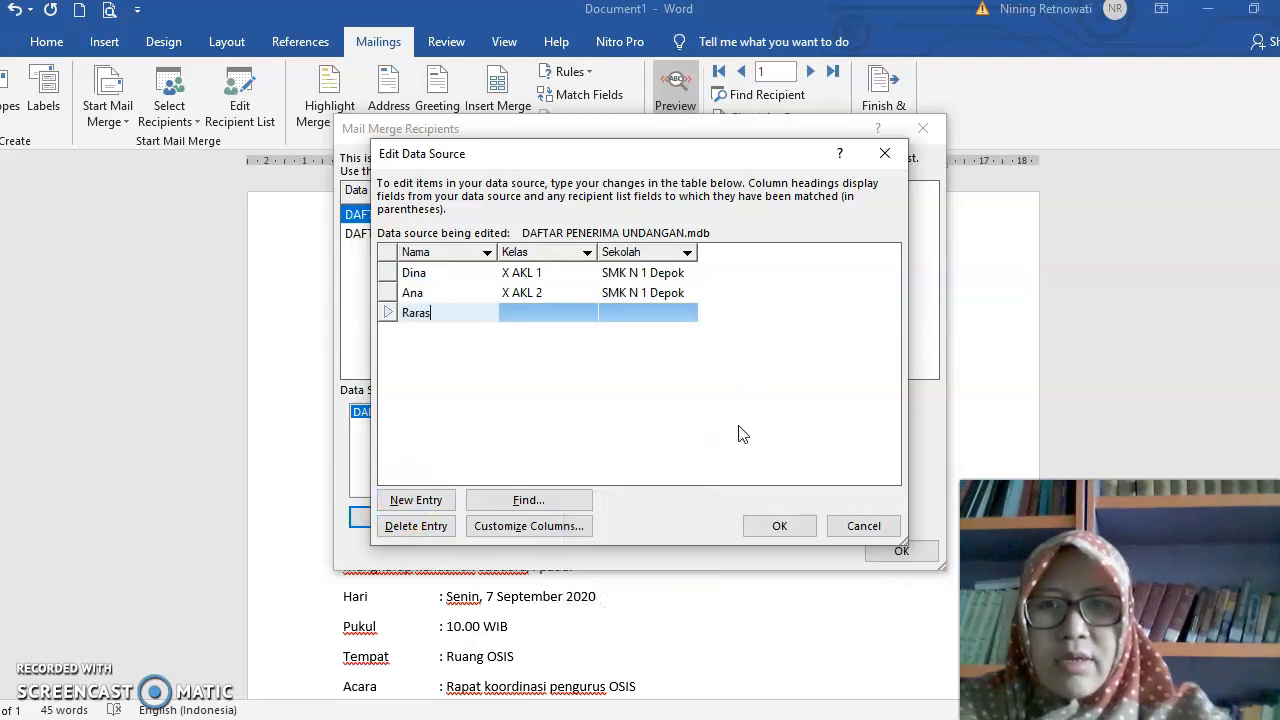
{"action": "key", "text": "Tab"}
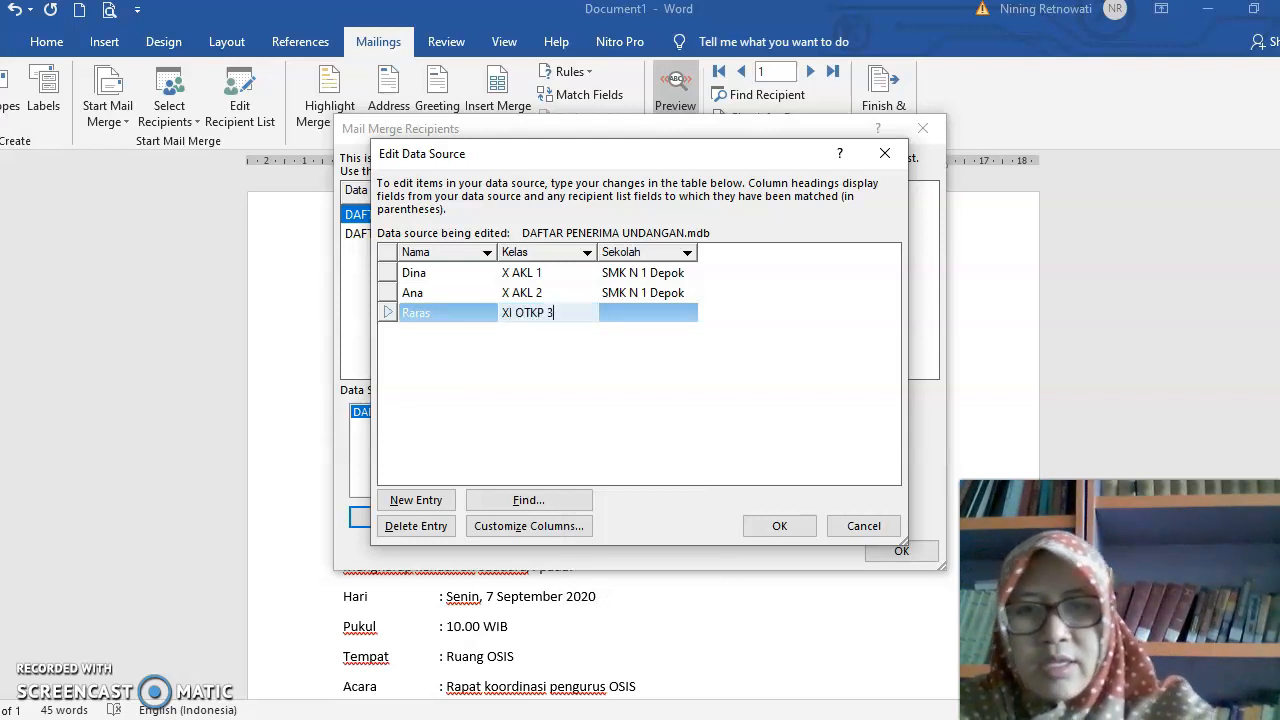
{"action": "type", "text": "XI OTKP 1"}
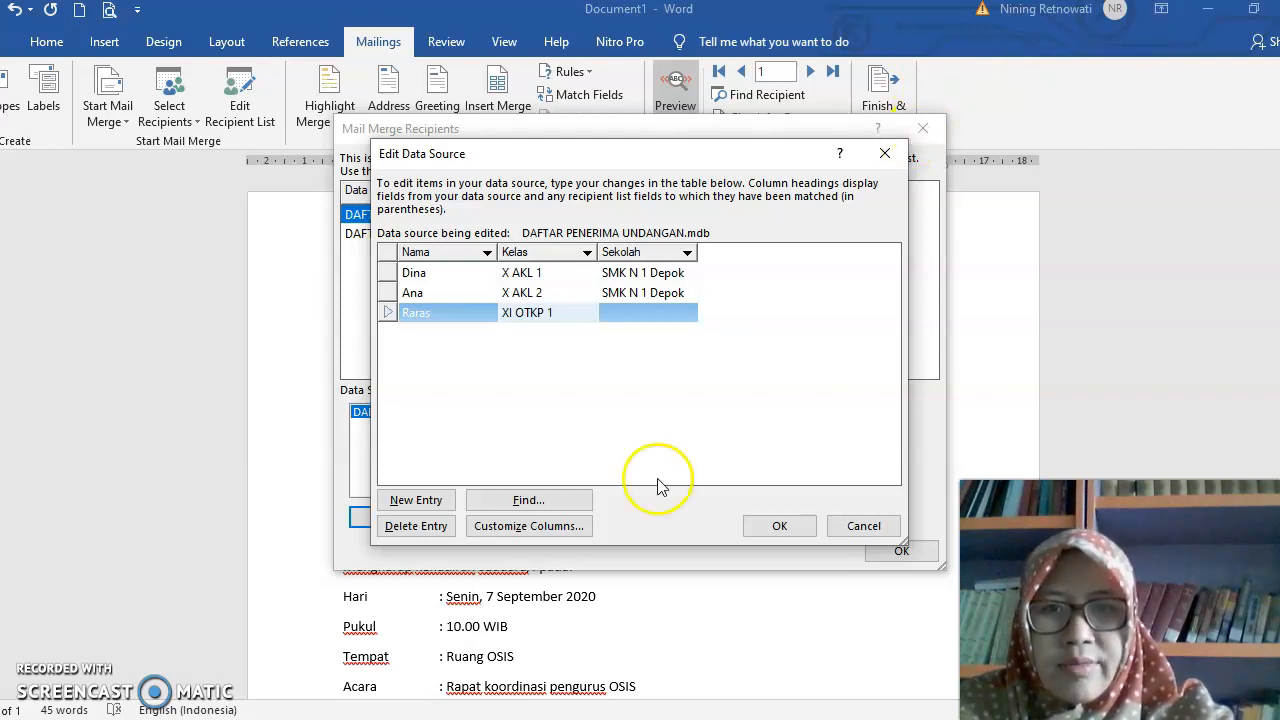
{"action": "left_click", "coordinate": [627, 312]}
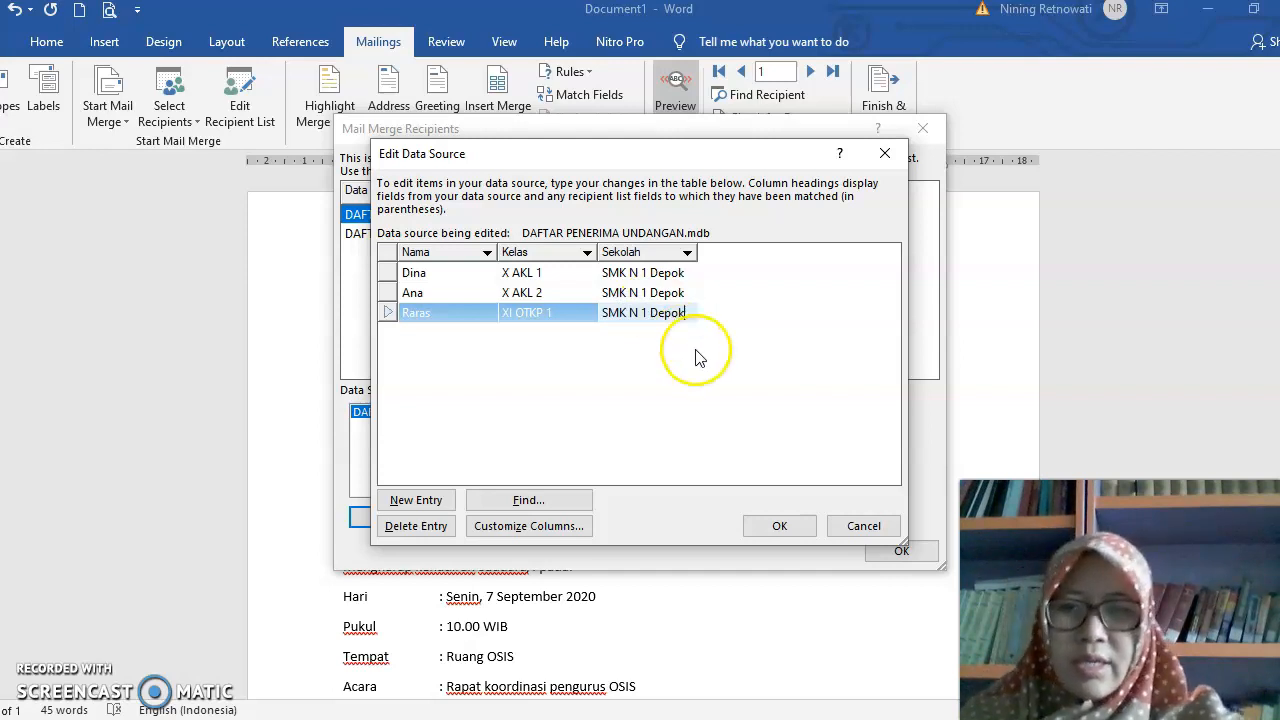
{"action": "left_click", "coordinate": [775, 528]}
{"action": "left_click", "coordinate": [569, 415]}
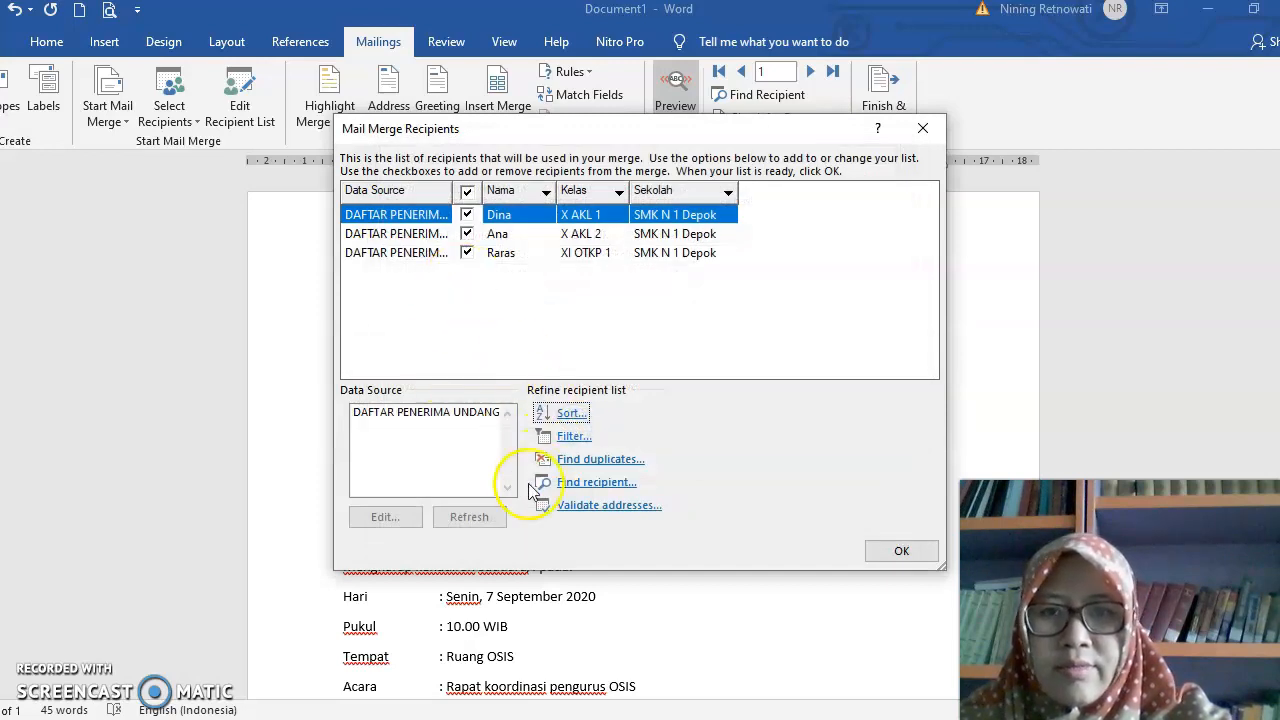
{"action": "left_click", "coordinate": [889, 548]}
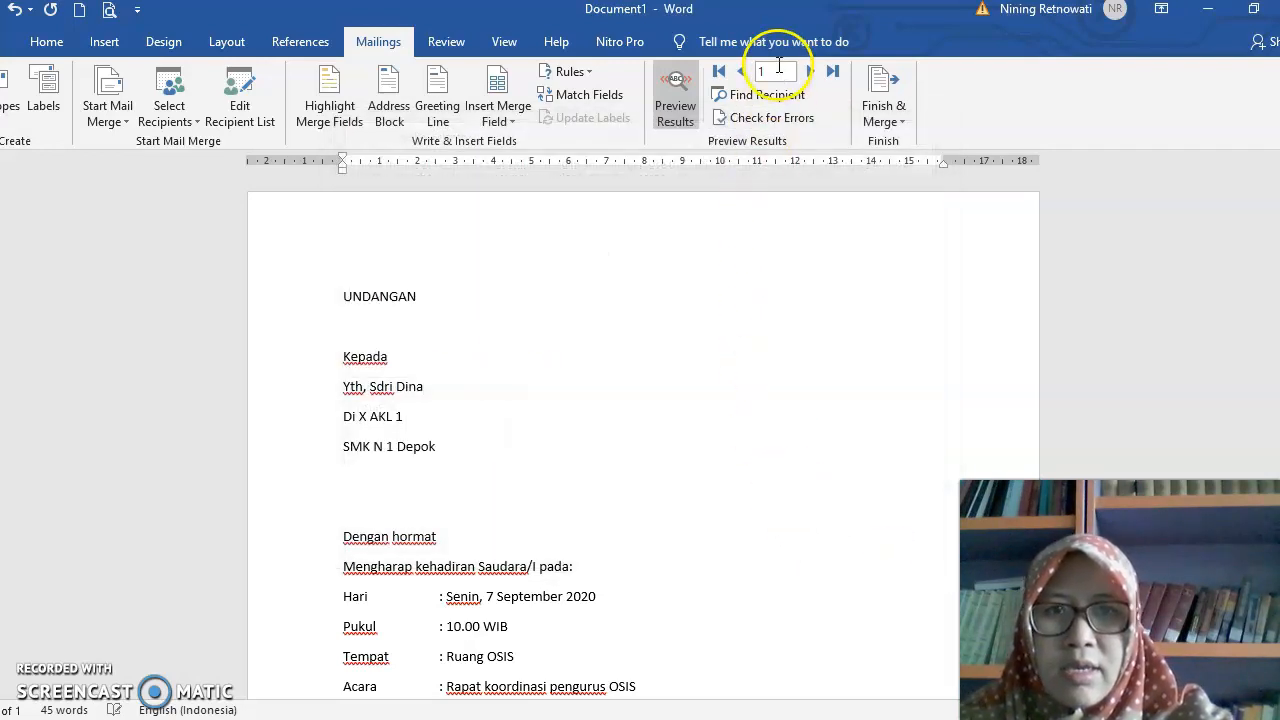
- Preview the third recipient's letter and read it through to the closing line
{"action": "left_click", "coordinate": [806, 72]}
{"action": "left_click", "coordinate": [806, 72]}
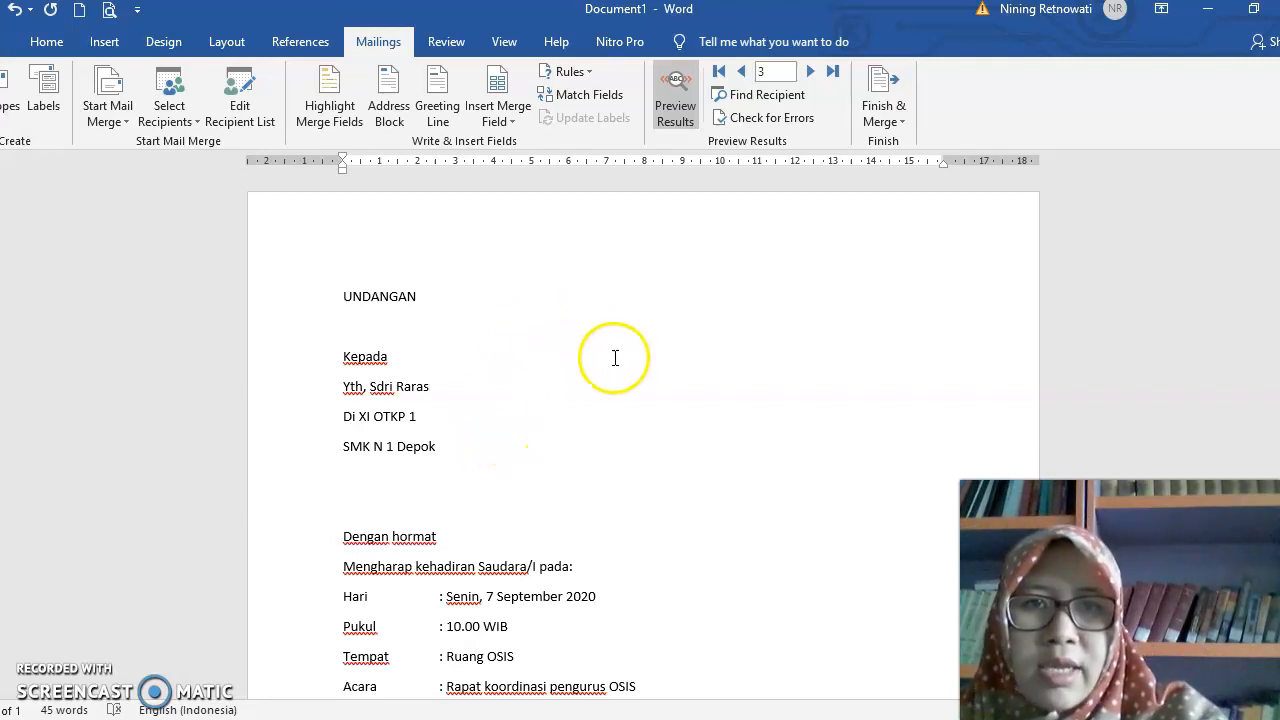
{"action": "scroll", "coordinate": [615, 358], "scroll_direction": "down", "scroll_amount": 1}
{"action": "scroll", "coordinate": [614, 358], "scroll_direction": "down", "scroll_amount": 1}
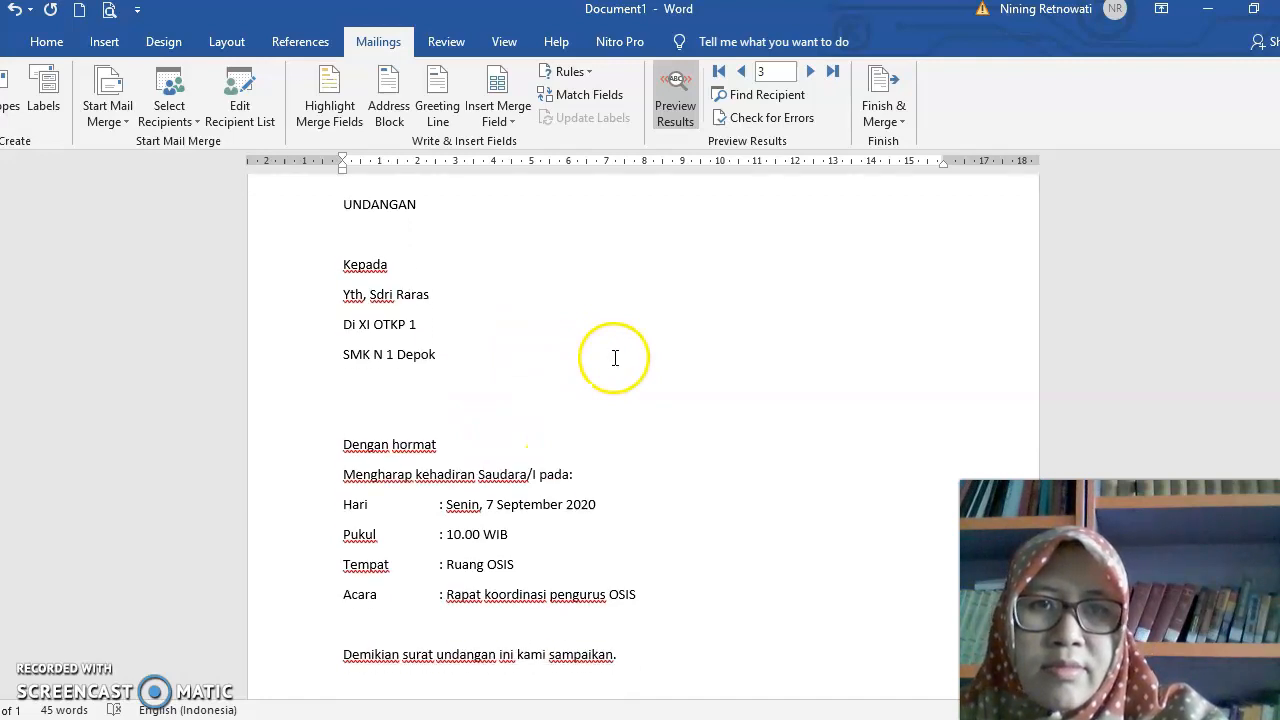
{"action": "scroll", "coordinate": [613, 358], "scroll_direction": "down", "scroll_amount": 1}
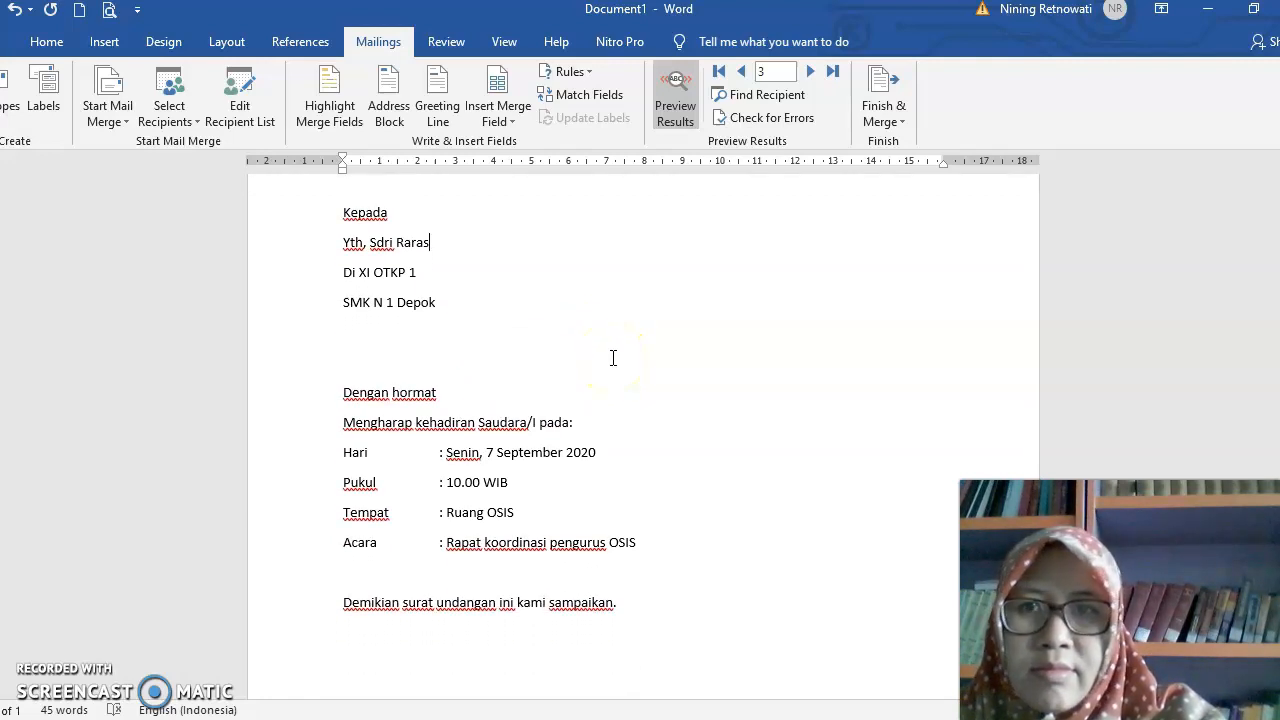
{"action": "scroll", "coordinate": [613, 358], "scroll_direction": "down", "scroll_amount": 1}
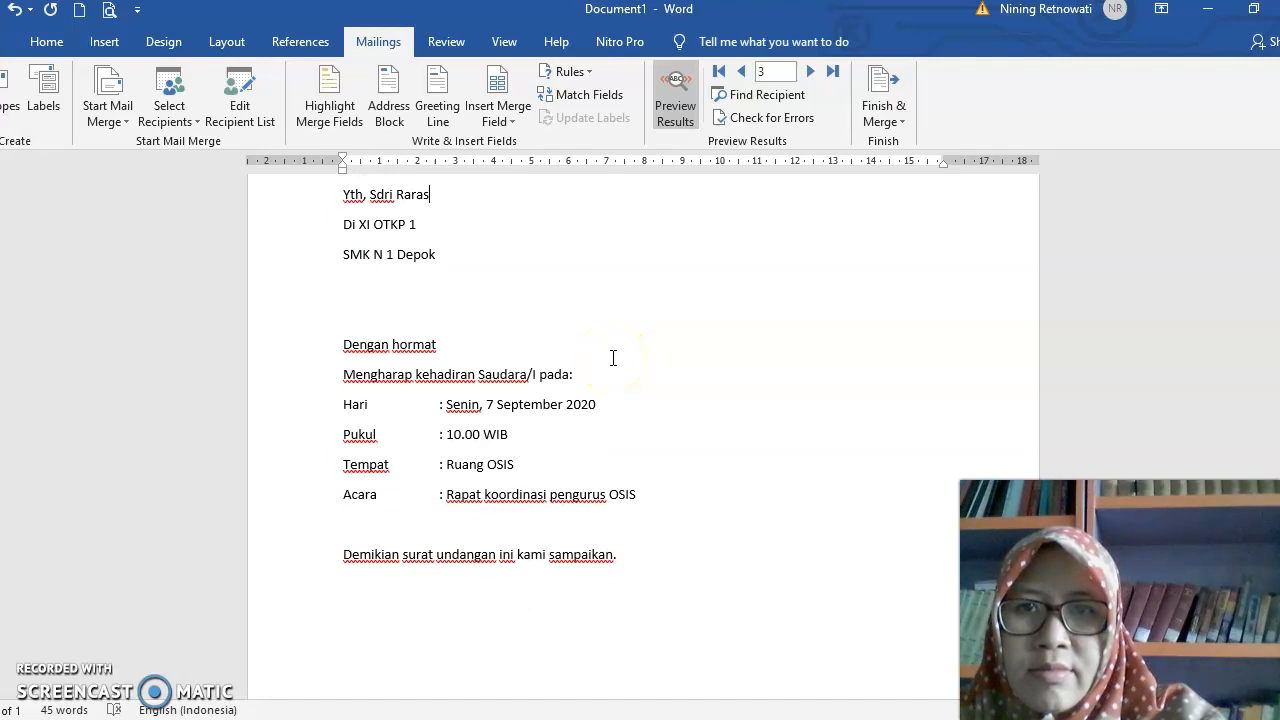
- Start merging all records to the printer, cancel at the print settings, and return to the letter
{"action": "left_click", "coordinate": [904, 120]}
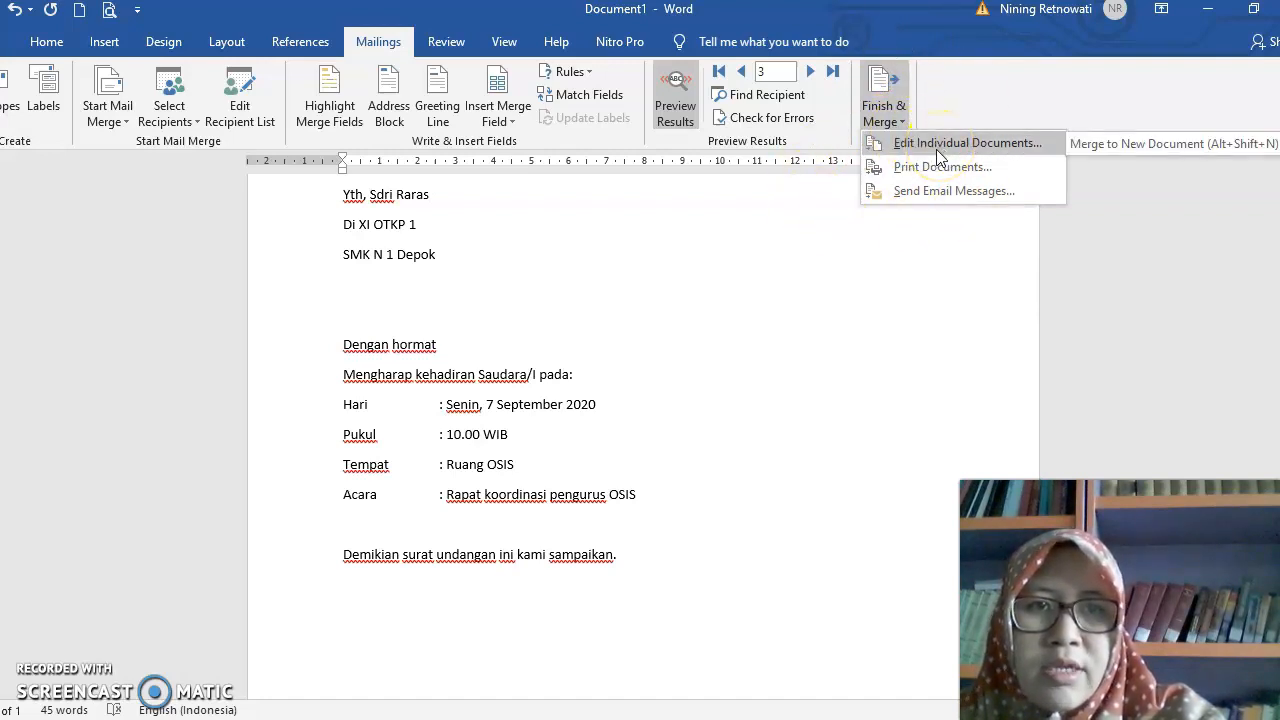
{"action": "left_click", "coordinate": [922, 170]}
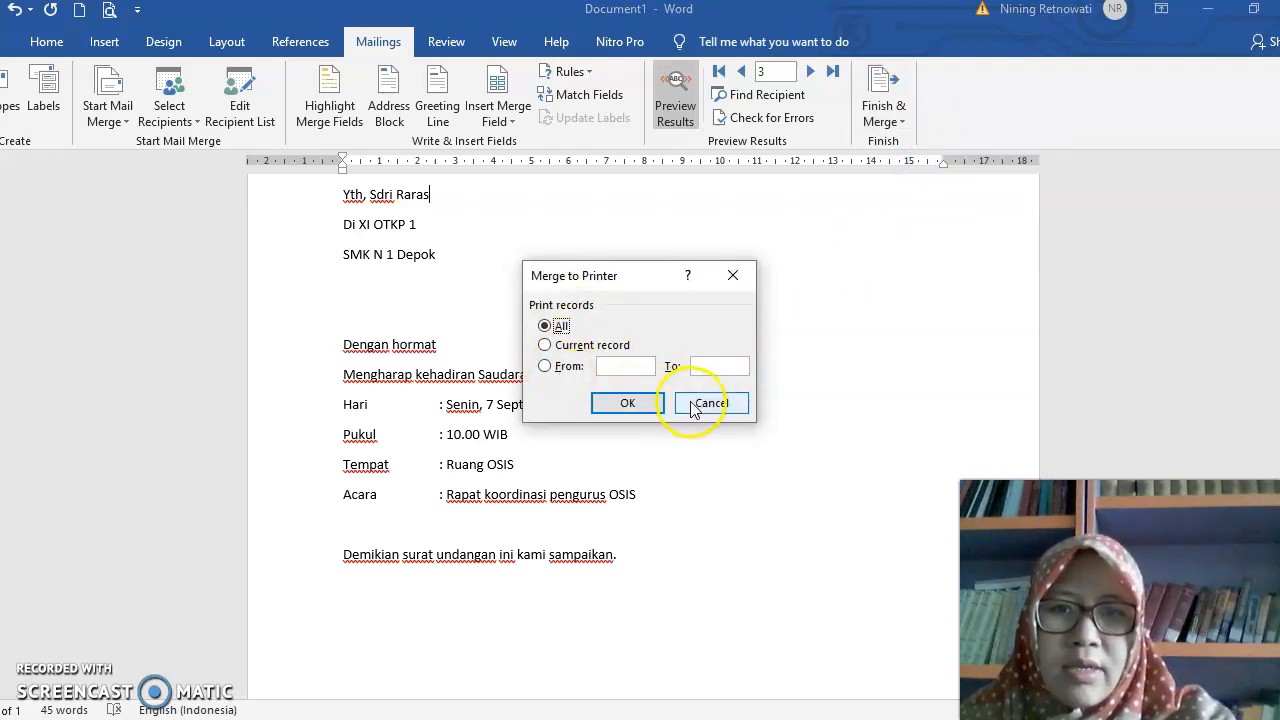
{"action": "left_click", "coordinate": [649, 403]}
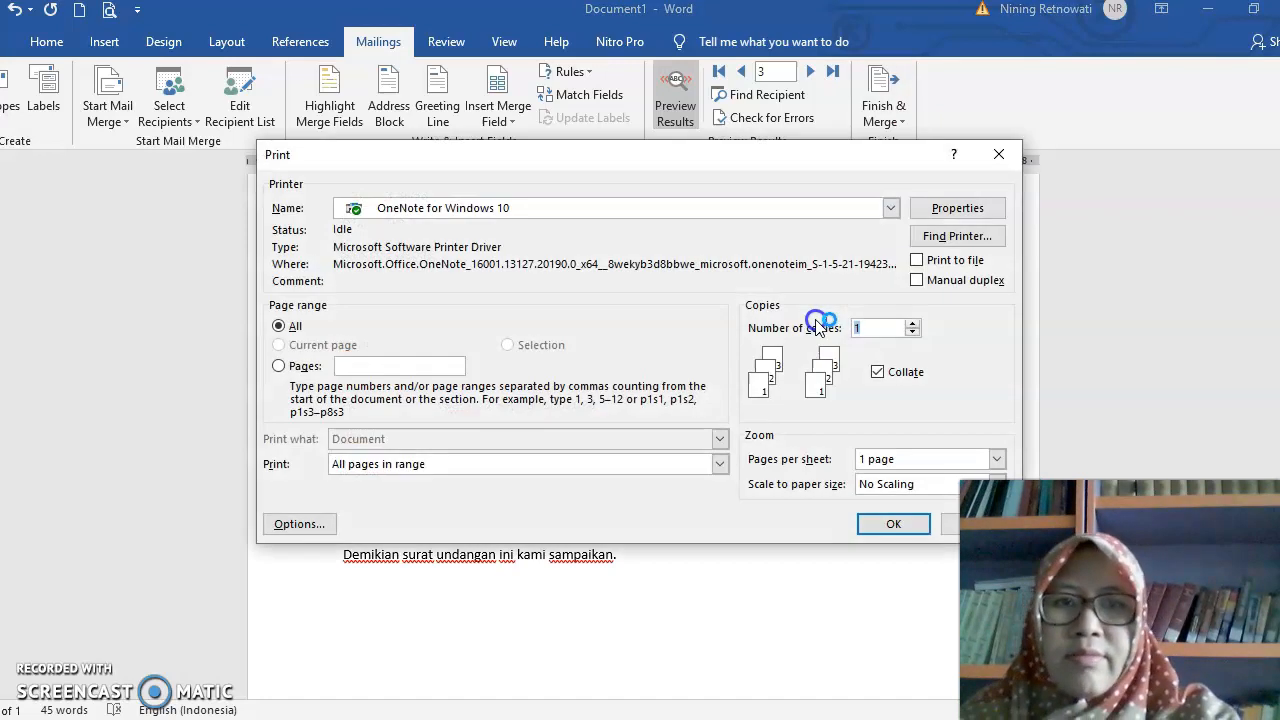
{"action": "left_click", "coordinate": [943, 527]}
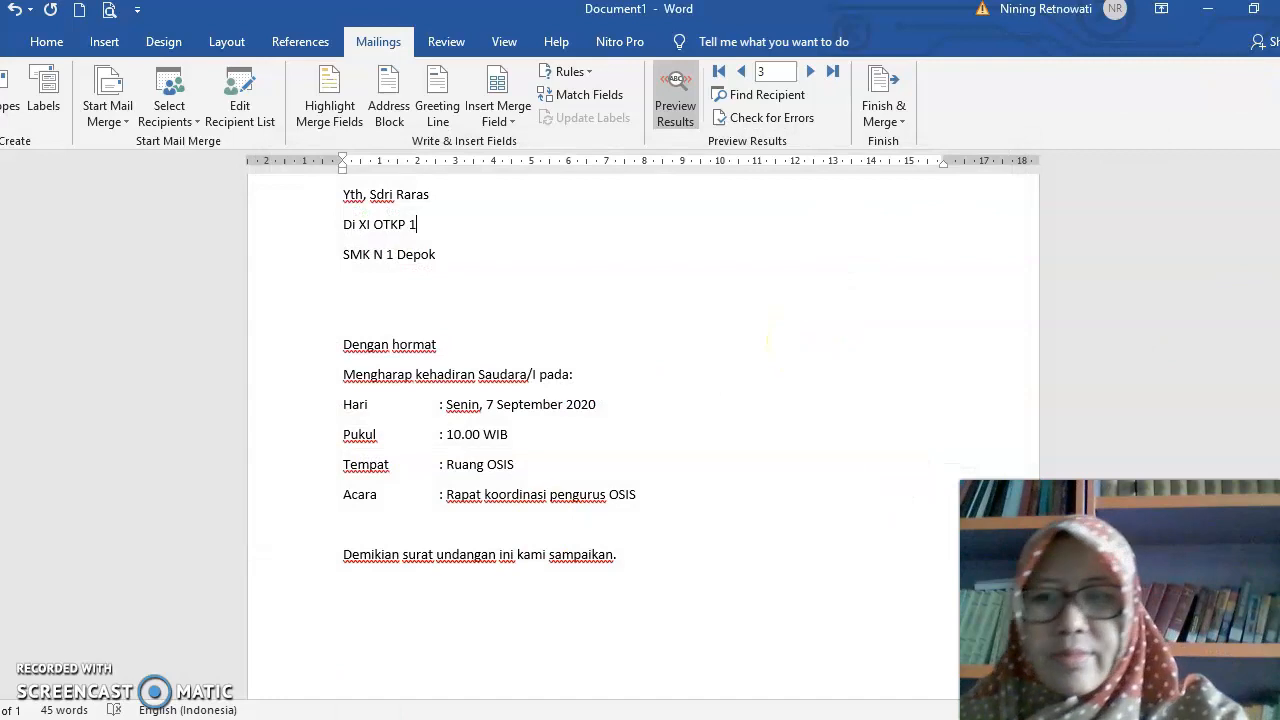
{"action": "scroll", "coordinate": [505, 315], "scroll_direction": "up", "scroll_amount": 3}
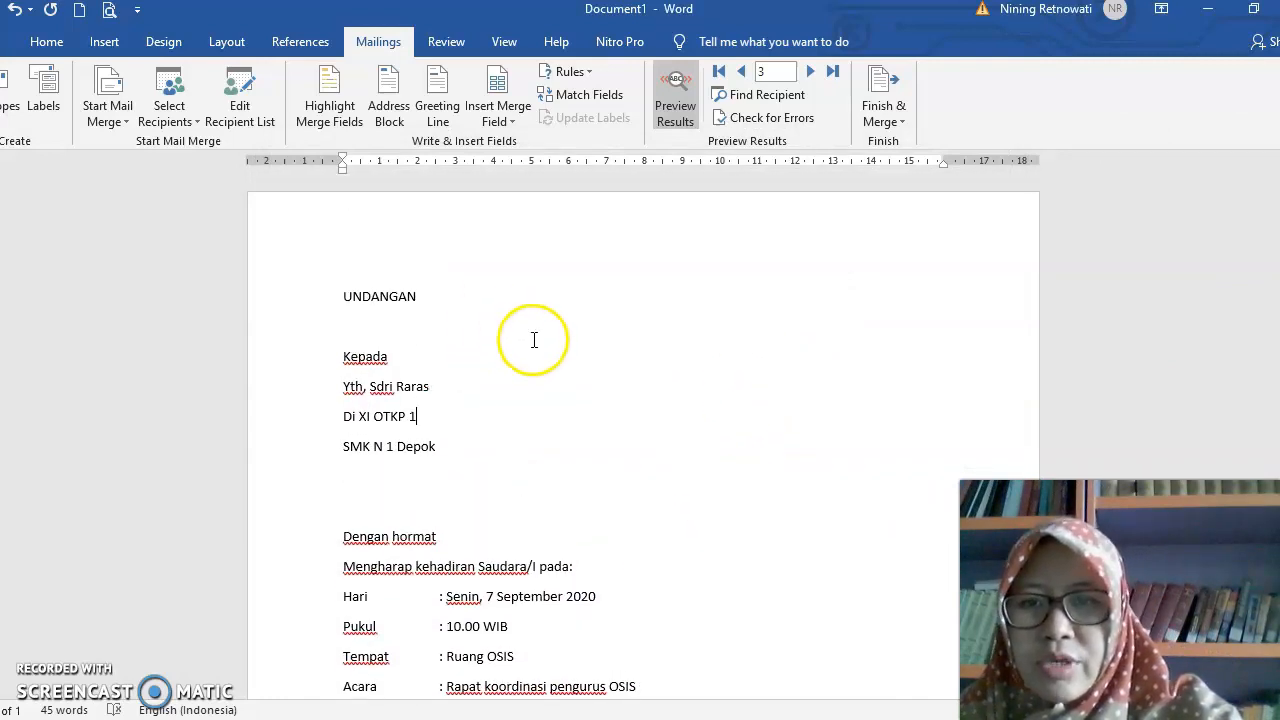
{"action": "left_click", "coordinate": [534, 345]}
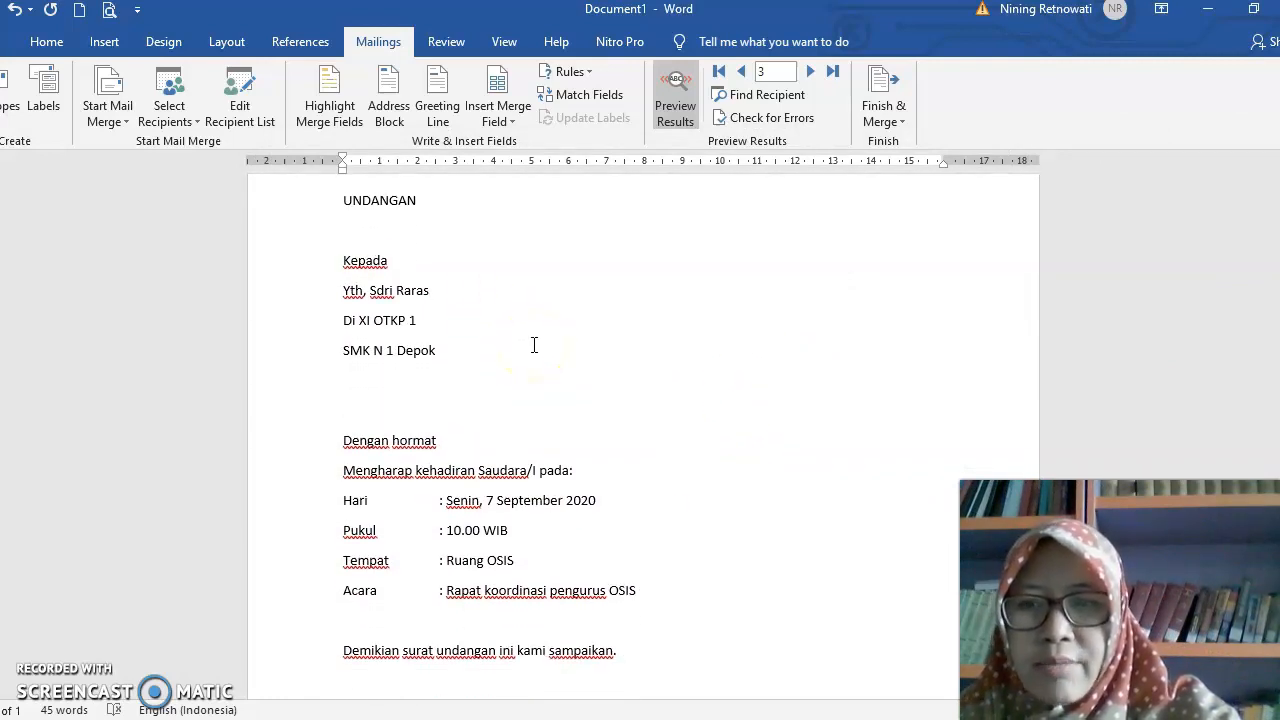